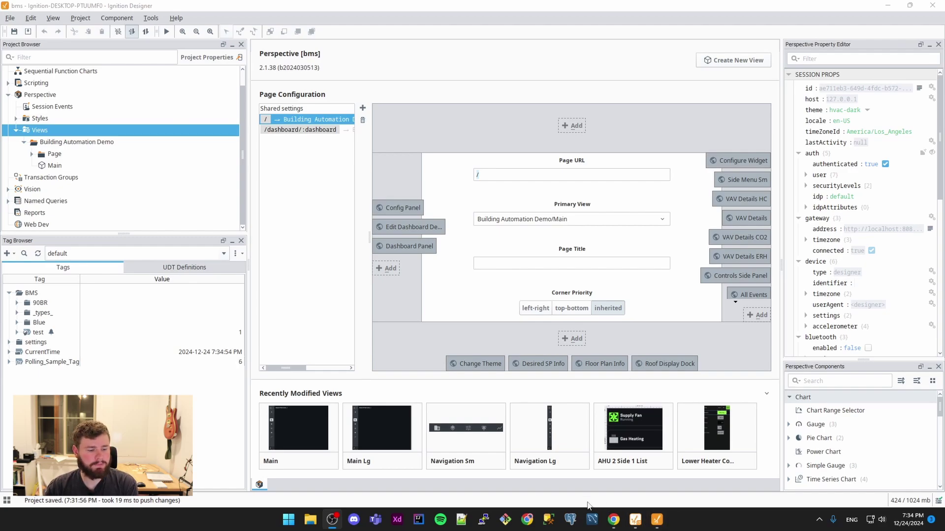
# On the Perspective Designer Interface docs, highlight the Configuration Explorer heading, 8.1.22 note and configuration-type list
pyautogui.click(614, 519)
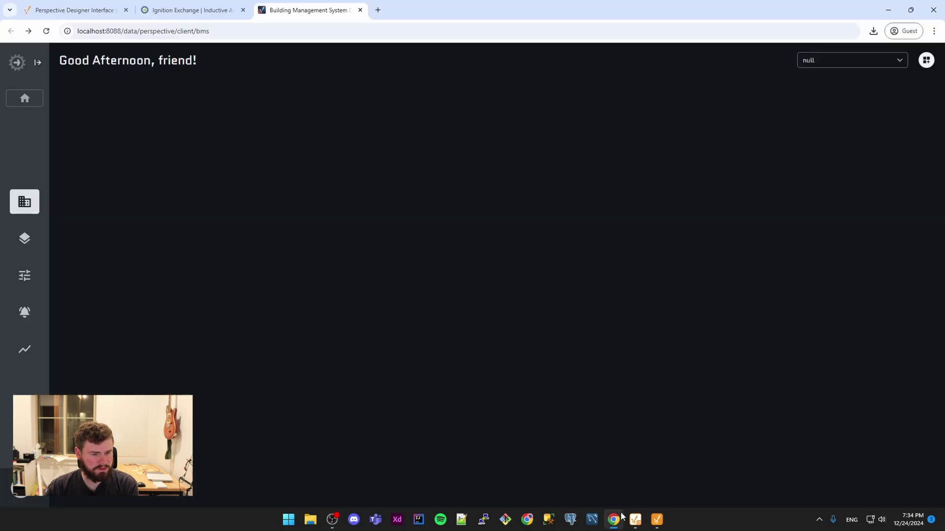
pyautogui.click(74, 8)
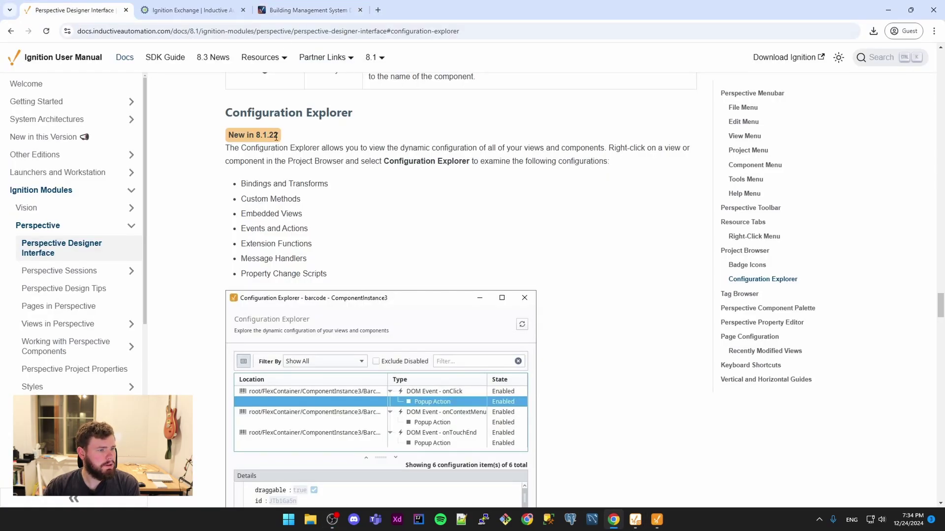
pyautogui.moveTo(223, 113); pyautogui.dragTo(355, 114)
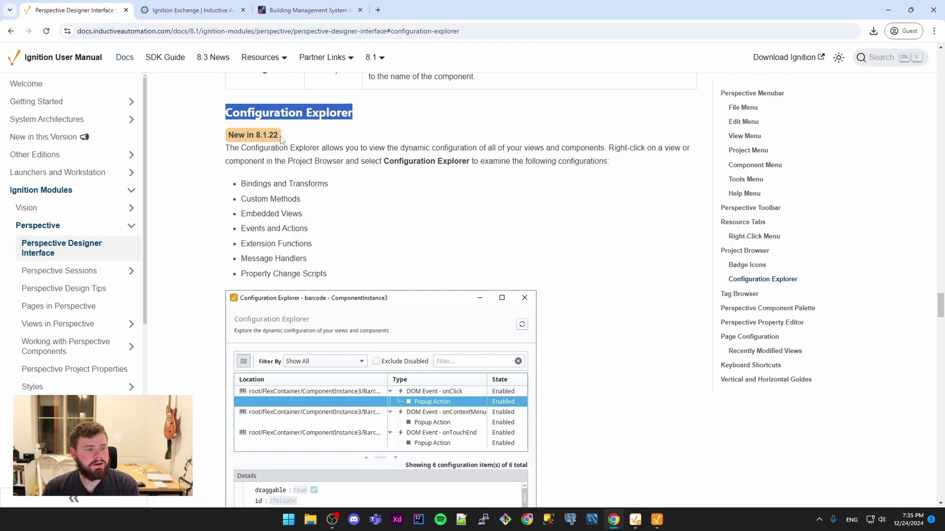
pyautogui.moveTo(229, 137); pyautogui.dragTo(282, 138)
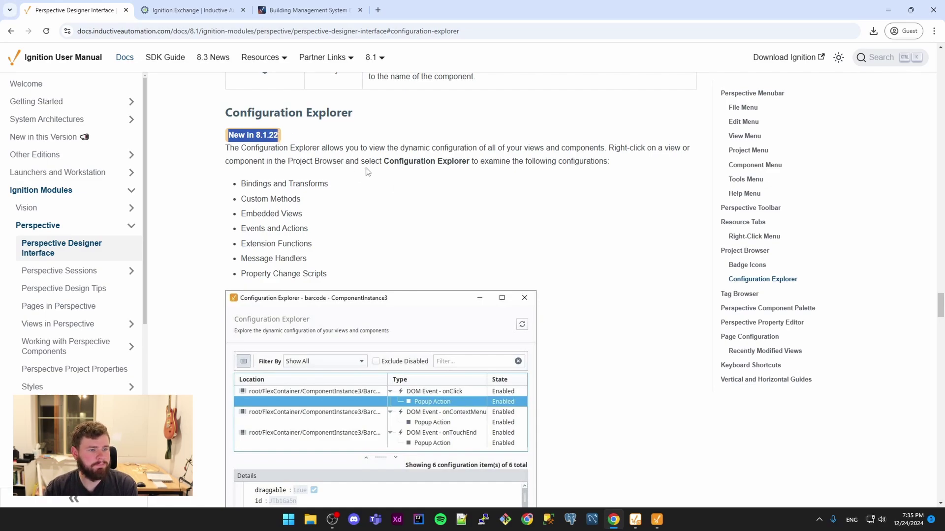
pyautogui.click(583, 248)
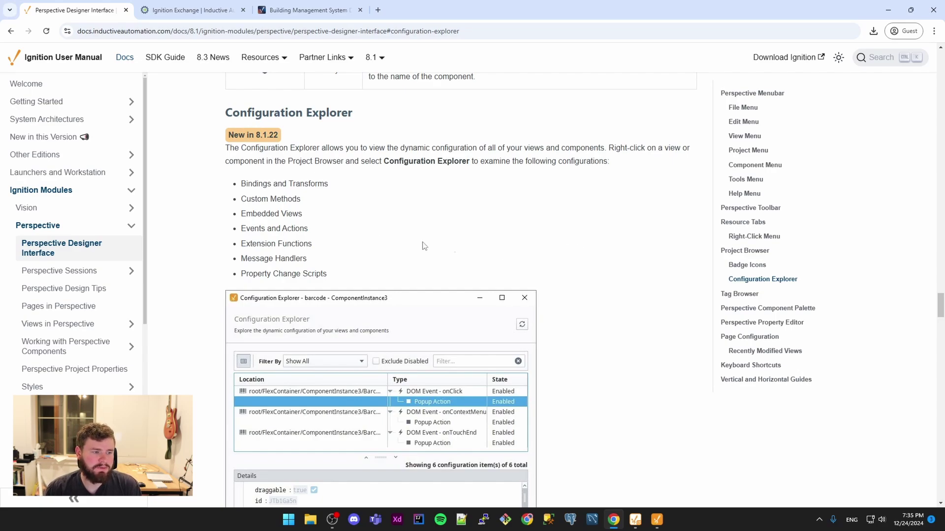
pyautogui.moveTo(329, 275); pyautogui.dragTo(232, 189)
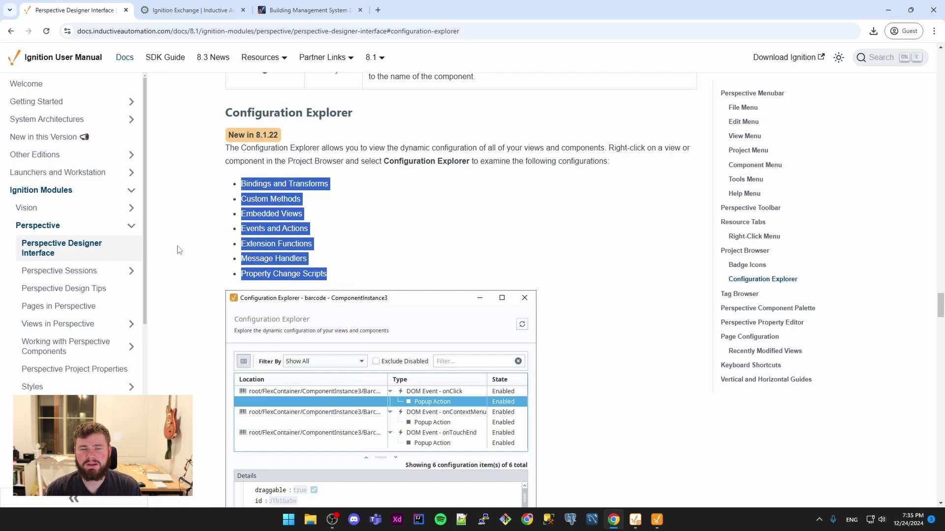
pyautogui.click(413, 264)
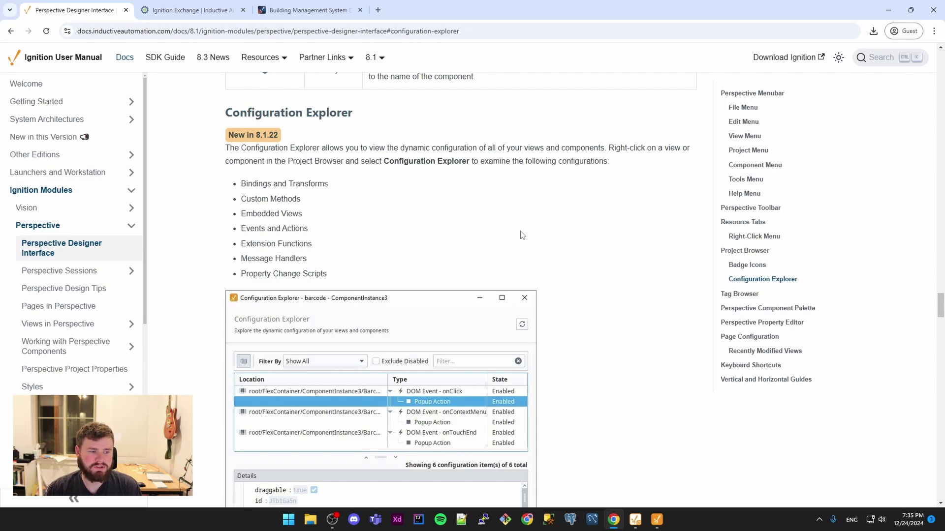
pyautogui.scroll(-2, 434, 398)
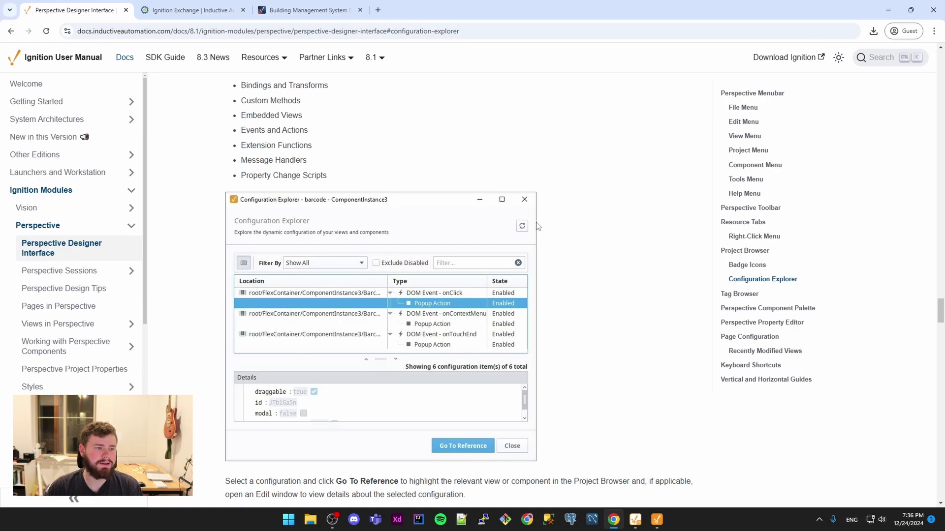
pyautogui.scroll(2, 487, 236)
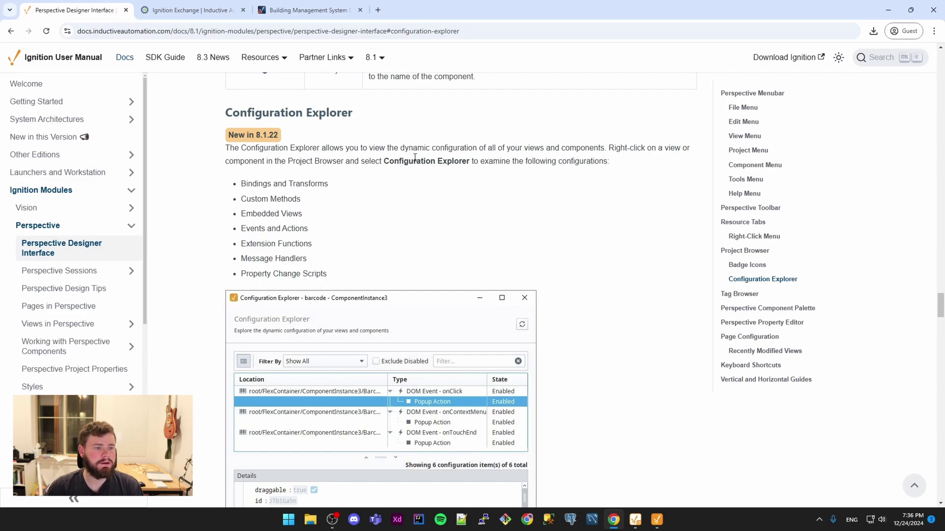
pyautogui.moveTo(385, 161); pyautogui.dragTo(476, 162)
pyautogui.click(579, 234)
# Page the Ignition Exchange screenshot carousel back to the first image and scroll the resource page
pyautogui.hotkey('ctrl', 'Tab')
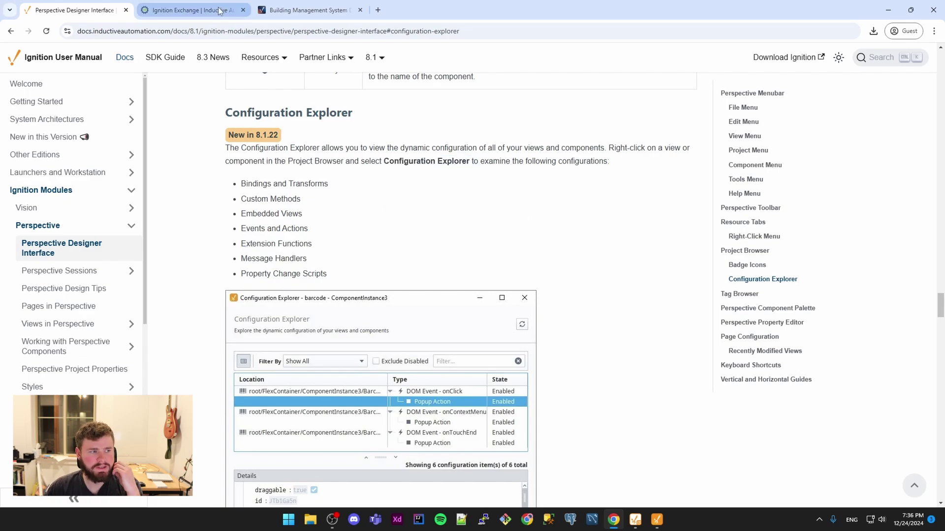
pyautogui.scroll(3, 584, 230)
pyautogui.scroll(2, 581, 226)
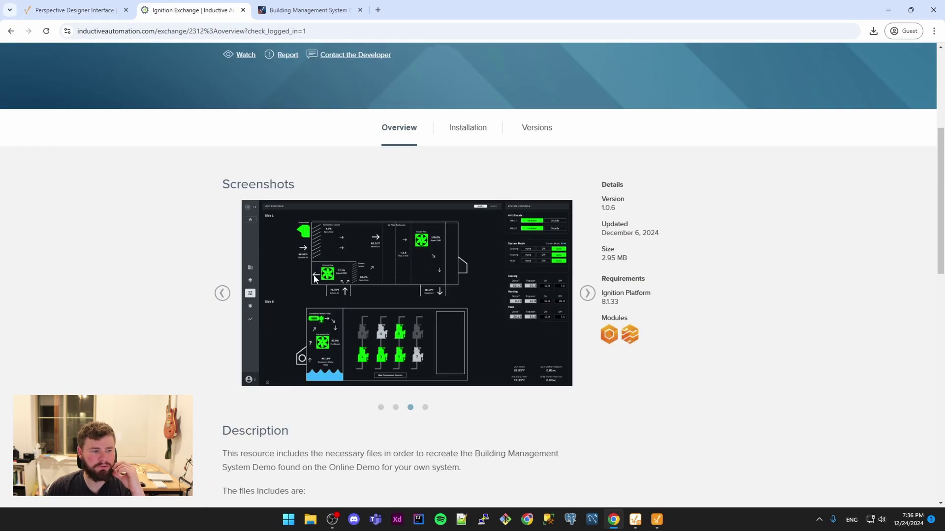
pyautogui.click(223, 296)
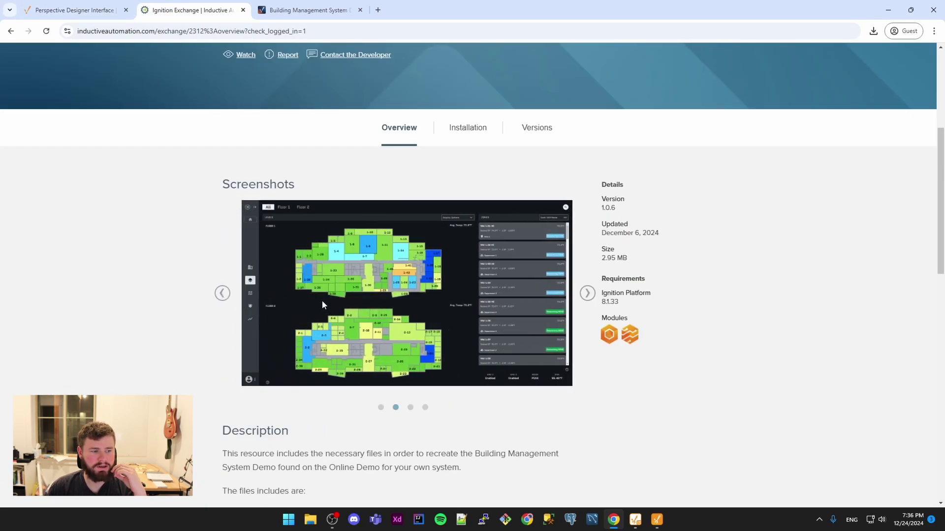
pyautogui.click(222, 294)
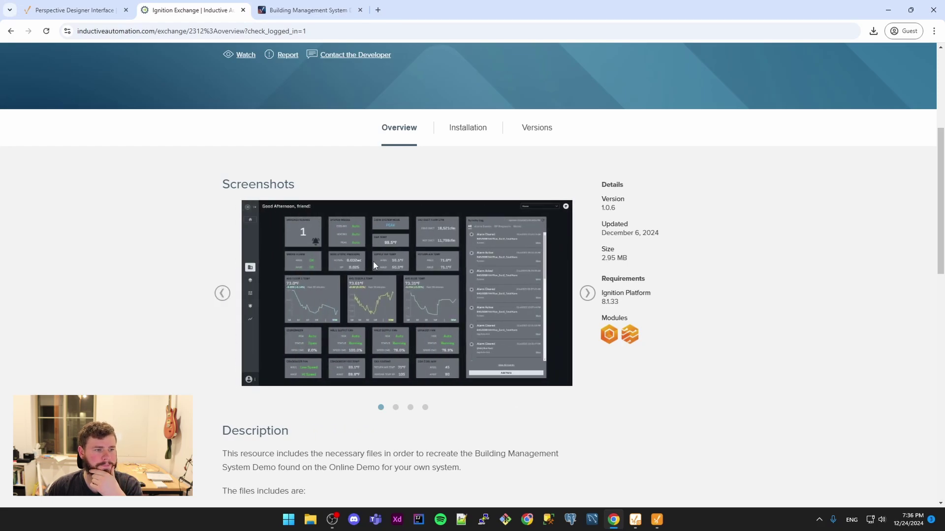
pyautogui.scroll(5, 373, 261)
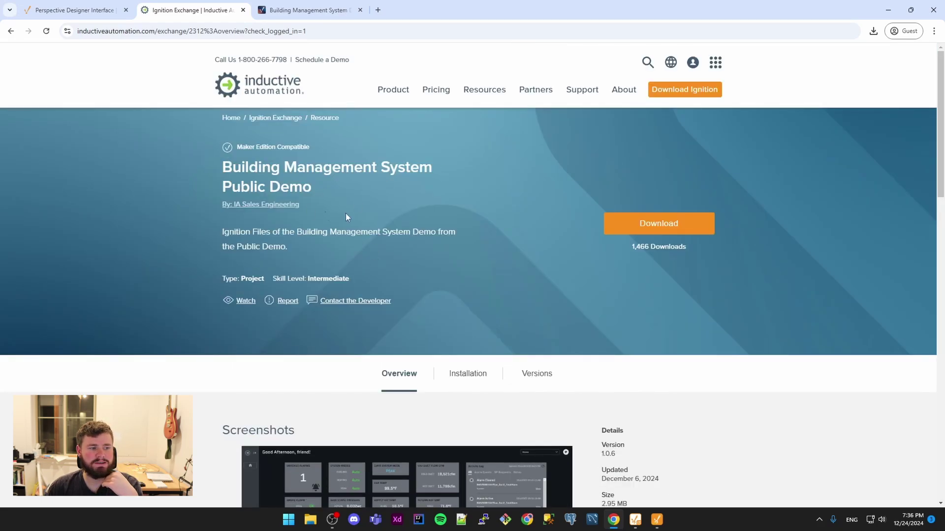
pyautogui.scroll(-3, 390, 239)
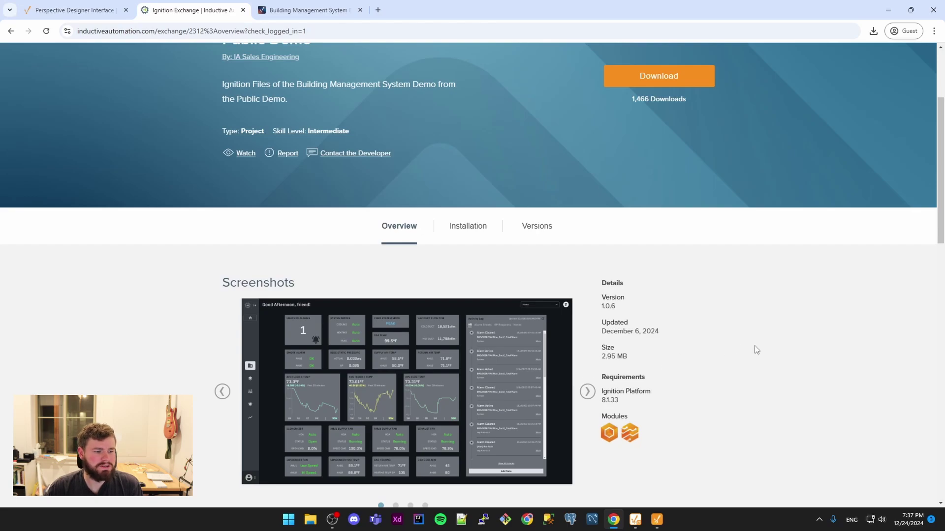
pyautogui.click(339, 8)
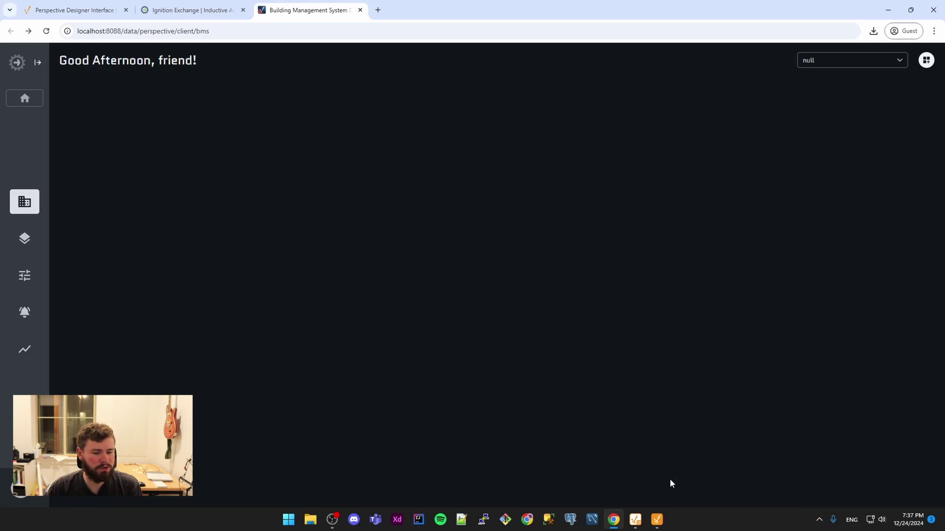
# Back in the designer, enlarge the project tree by shrinking the tag list
pyautogui.moveTo(664, 520)
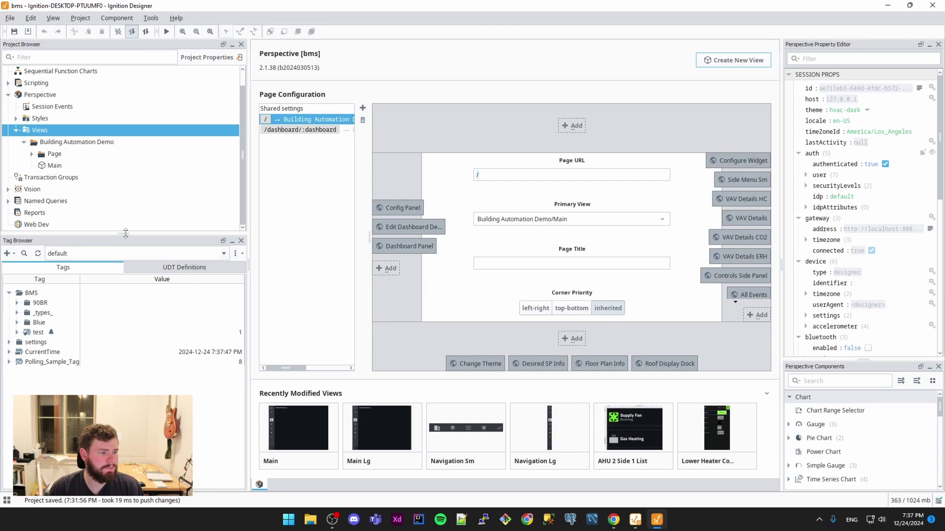
pyautogui.moveTo(125, 234); pyautogui.dragTo(125, 309)
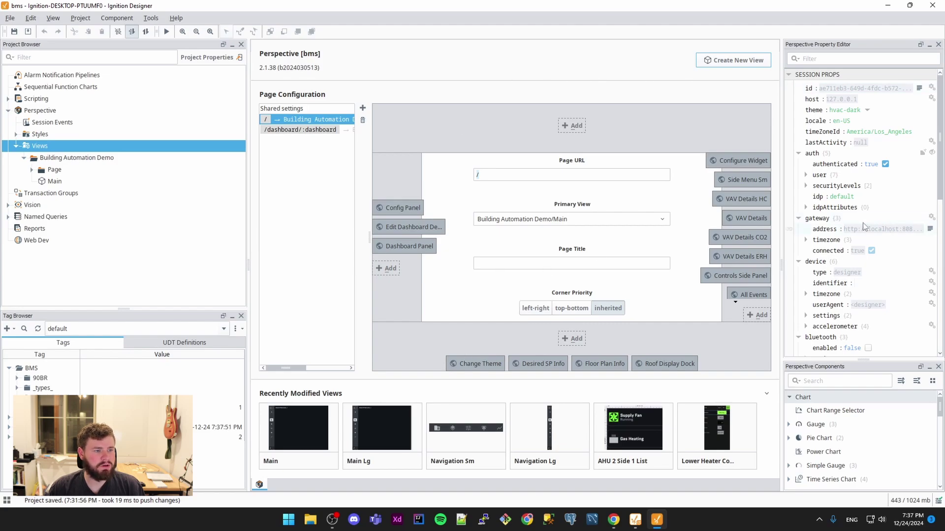
# Launch the '/' page URL as a browser session and return to the designer
pyautogui.rightClick(294, 120)
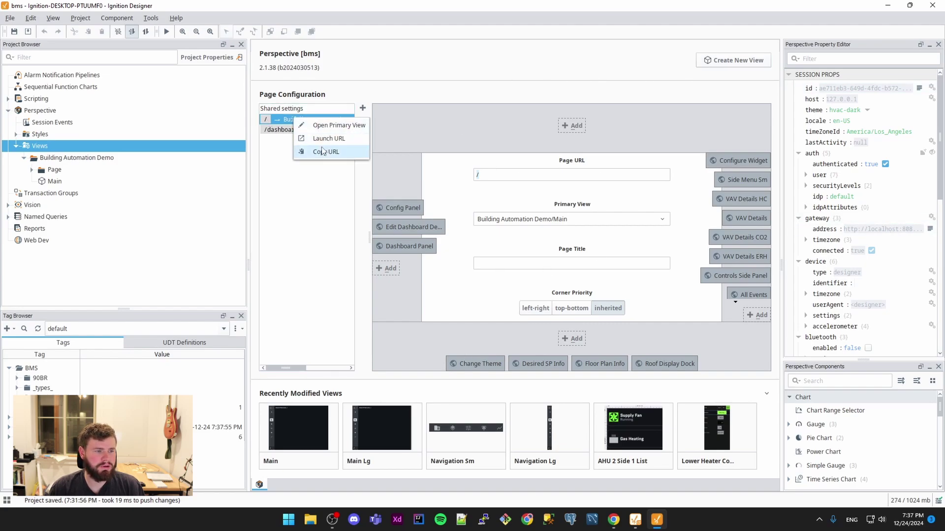
pyautogui.click(325, 139)
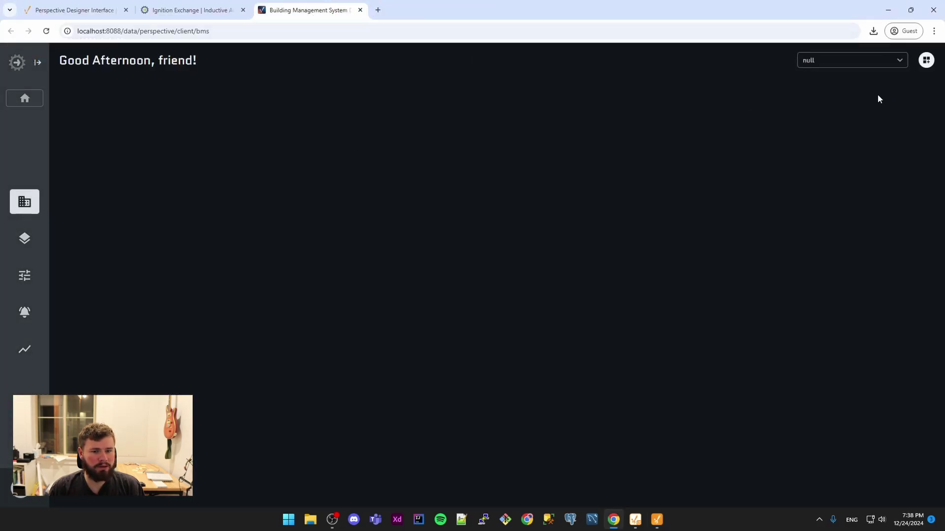
pyautogui.click(657, 520)
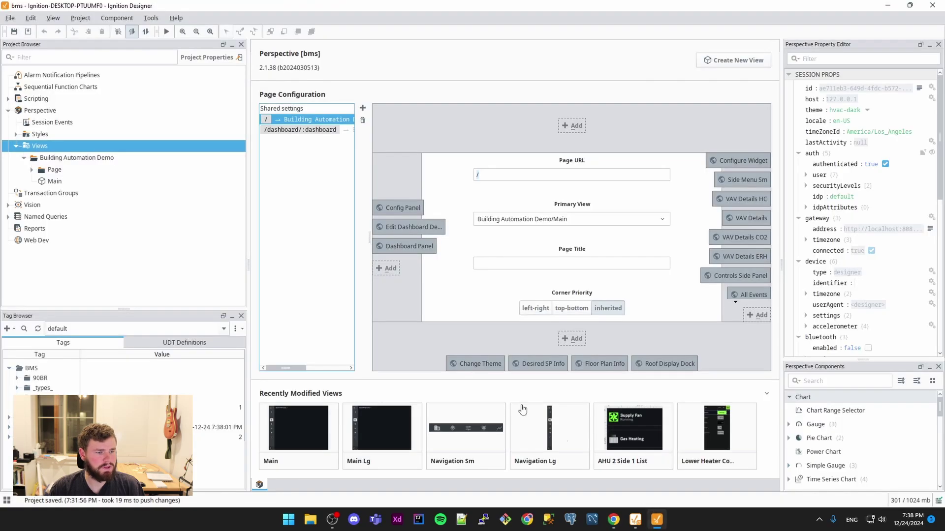
# Open the '/' page's primary view, Main, and expand its Breakpoint container
pyautogui.rightClick(298, 124)
pyautogui.click(335, 138)
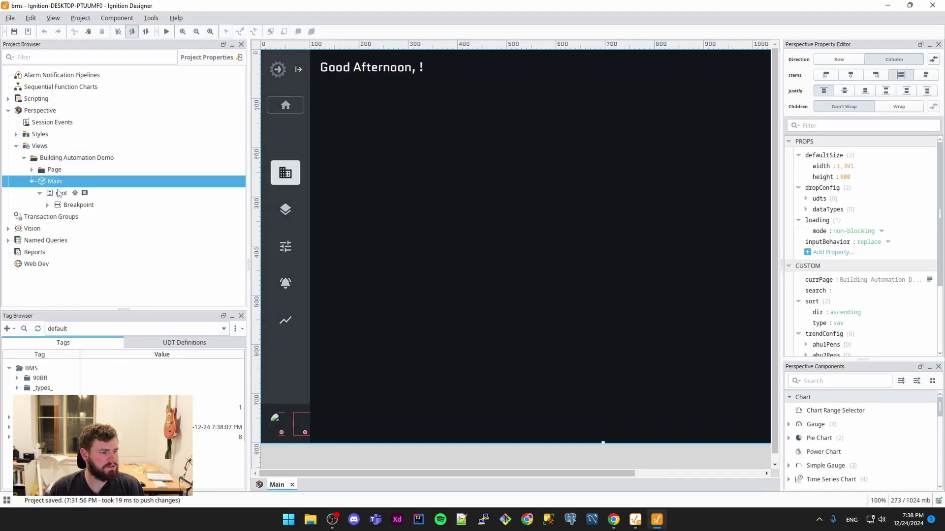
pyautogui.click(48, 205)
# Select the Breakpoint's Large child, read its embedded view path and open Main Lg
pyautogui.click(81, 205)
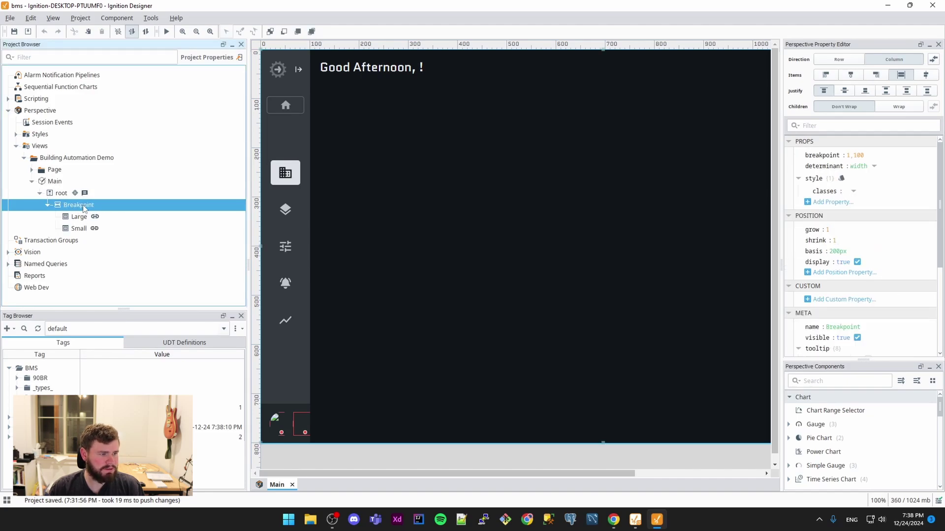
pyautogui.click(80, 217)
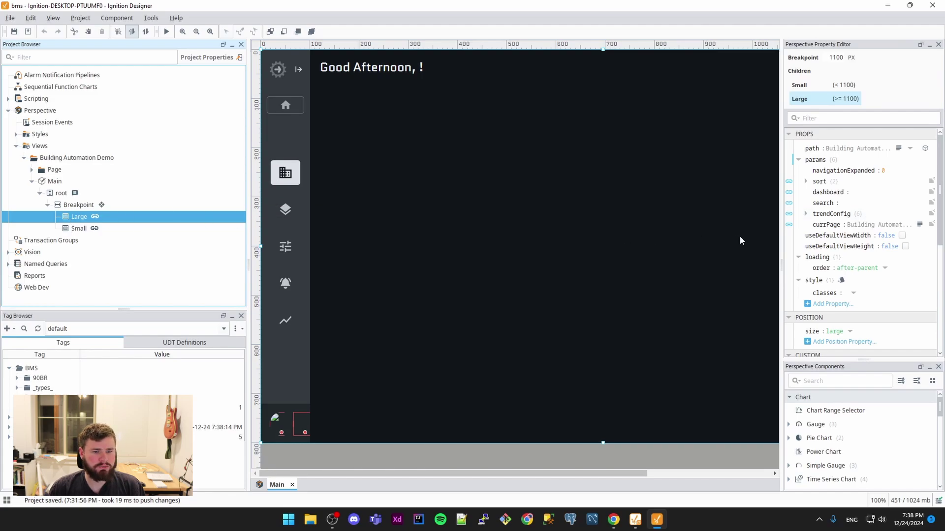
pyautogui.moveTo(779, 235); pyautogui.dragTo(628, 232)
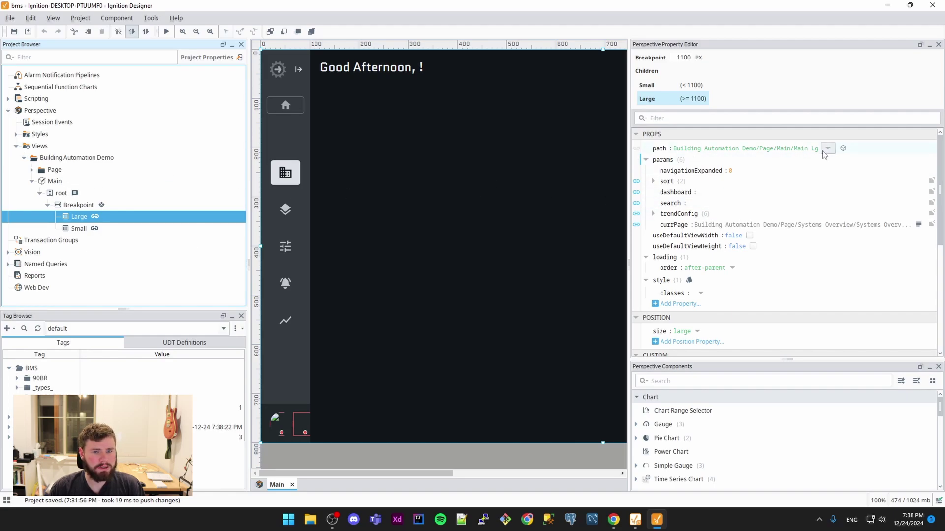
pyautogui.doubleClick(693, 148)
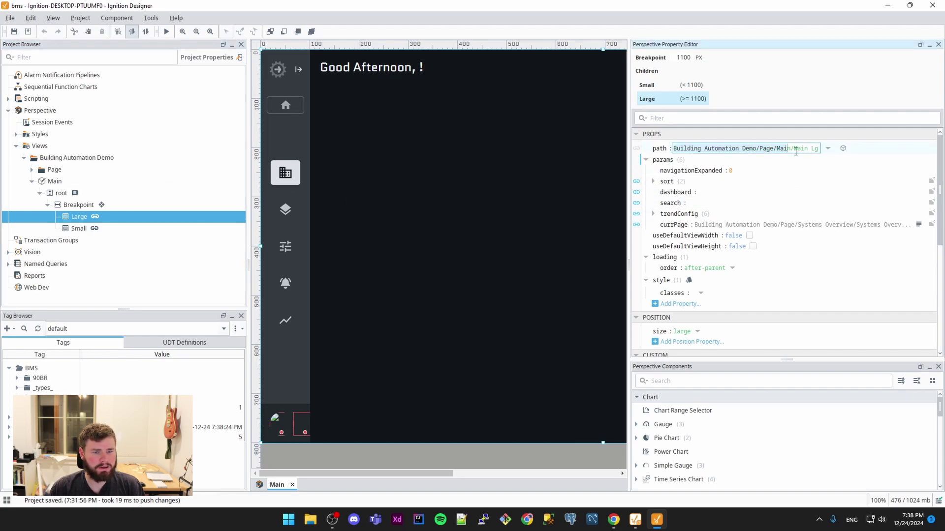
pyautogui.click(843, 148)
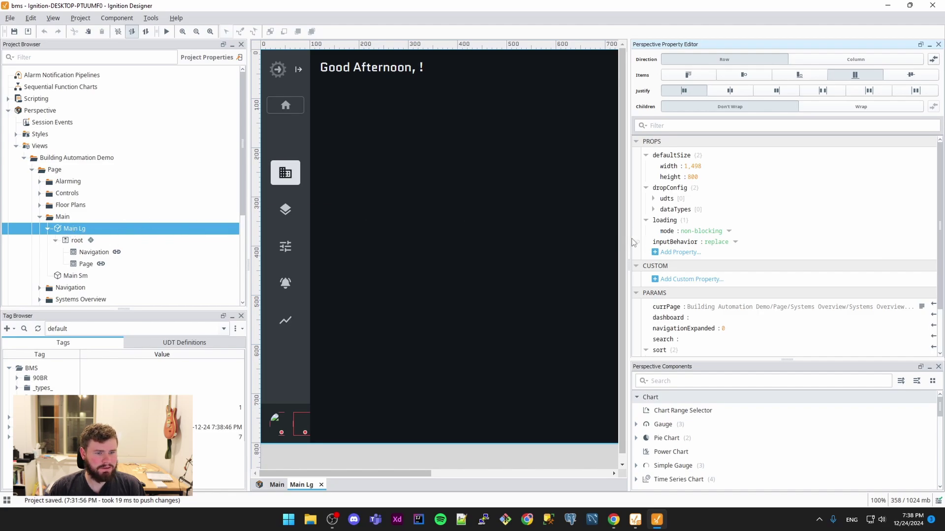
pyautogui.moveTo(629, 240); pyautogui.dragTo(766, 240)
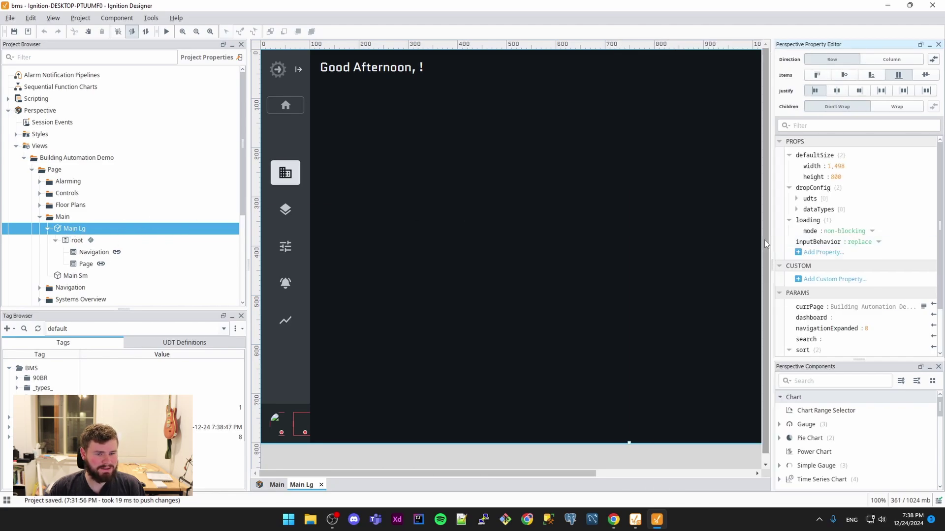
# Follow the Navigation component's path property in Main Lg to open the Navigation Lg view
pyautogui.click(93, 252)
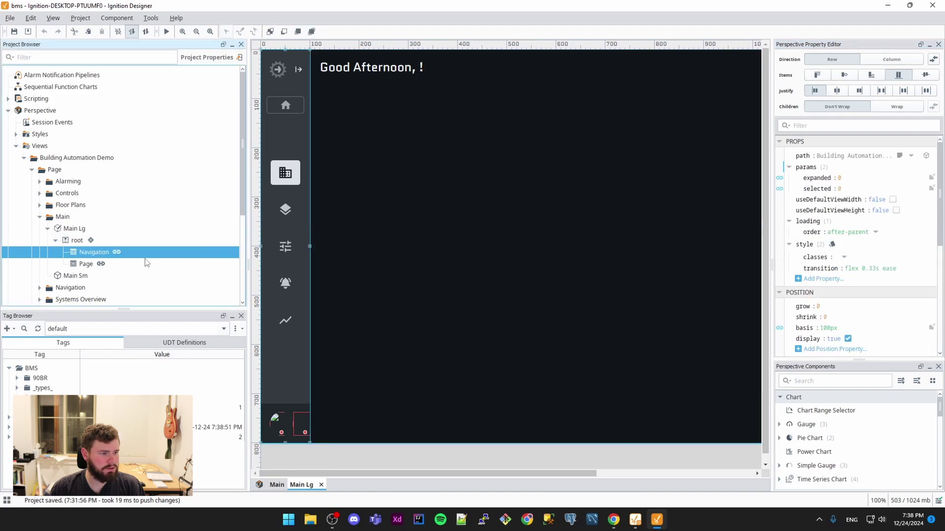
pyautogui.click(88, 265)
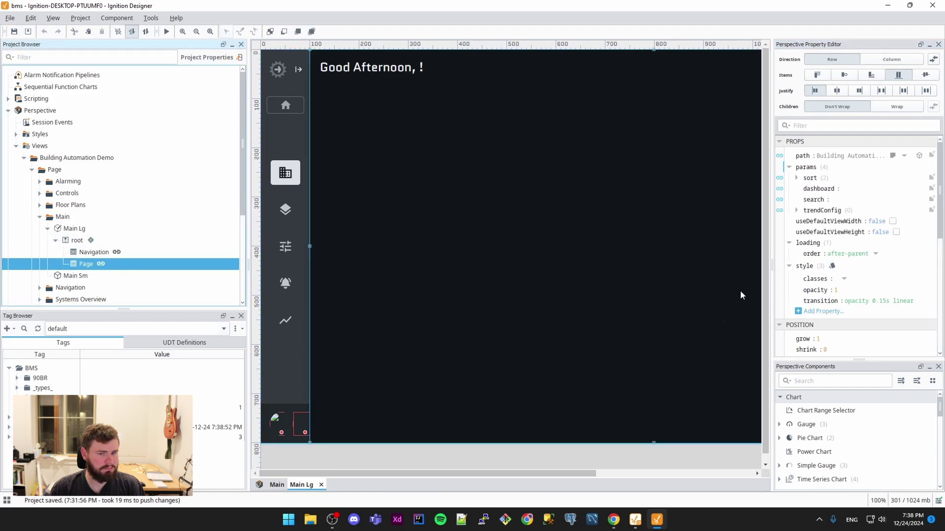
pyautogui.click(108, 255)
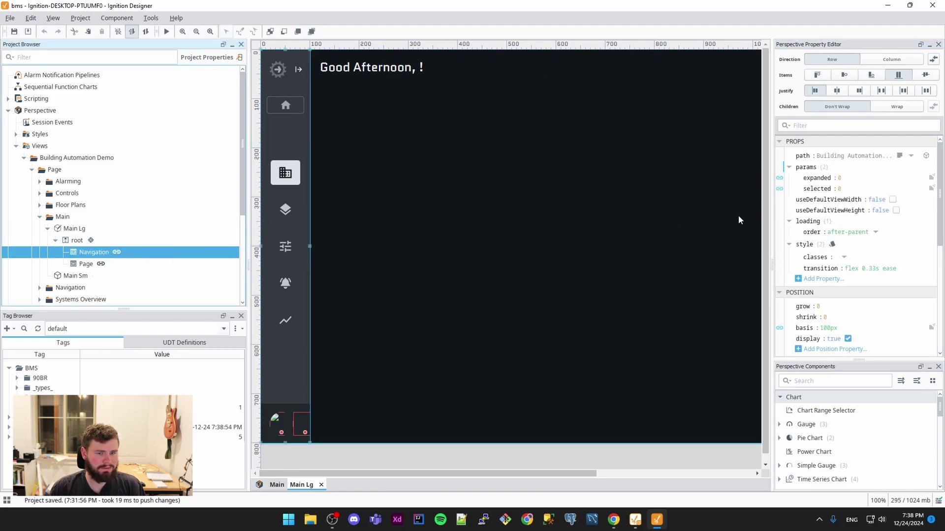
pyautogui.moveTo(771, 178); pyautogui.dragTo(476, 178)
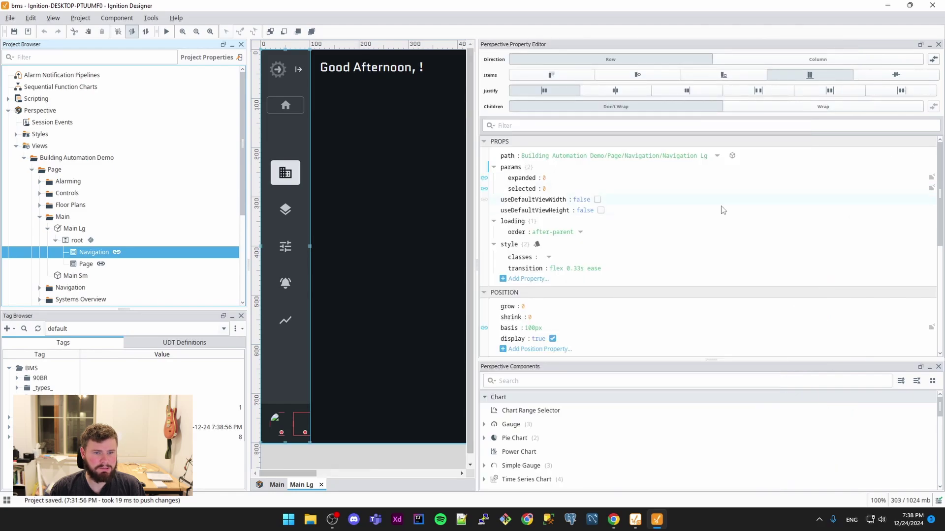
pyautogui.click(732, 156)
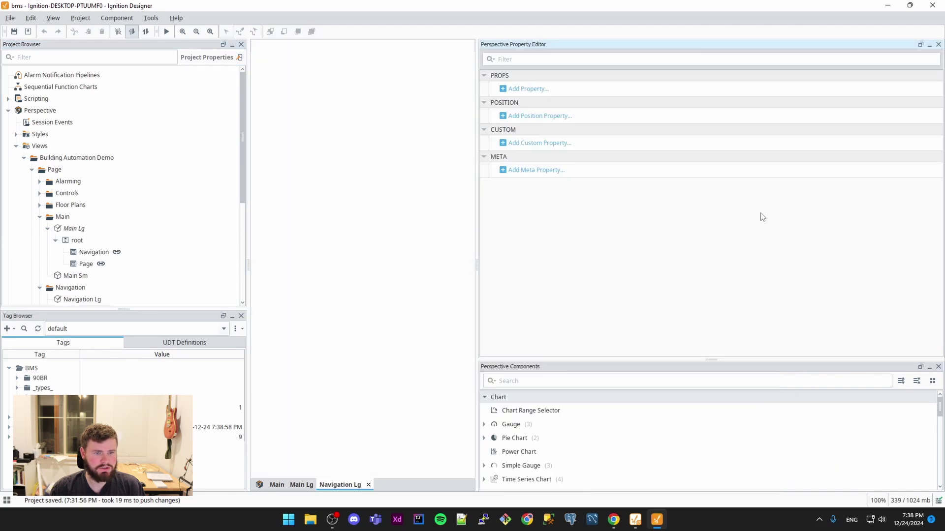
pyautogui.moveTo(477, 226); pyautogui.dragTo(657, 223)
pyautogui.scroll(-5, 67, 148)
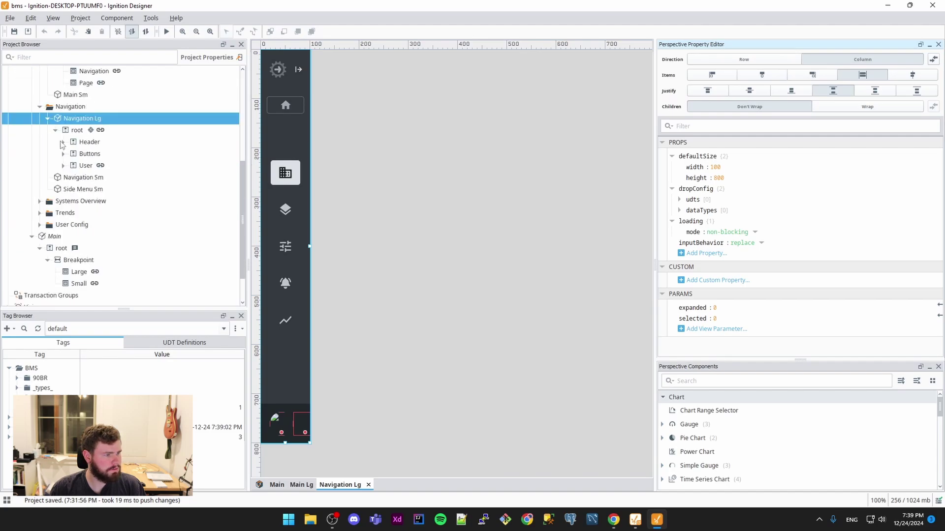
# Expand and collapse Navigation Lg's Header, Buttons and User containers to inspect their children
pyautogui.click(63, 142)
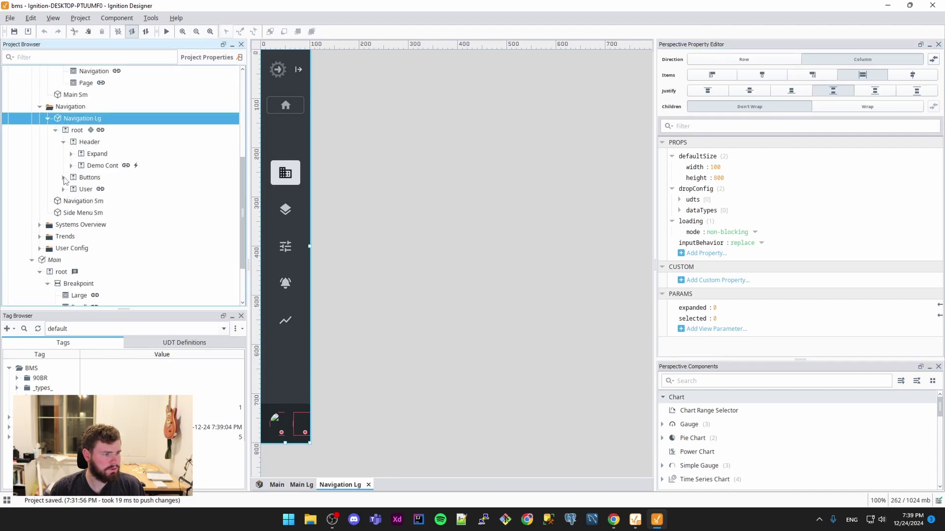
pyautogui.click(63, 178)
pyautogui.click(64, 249)
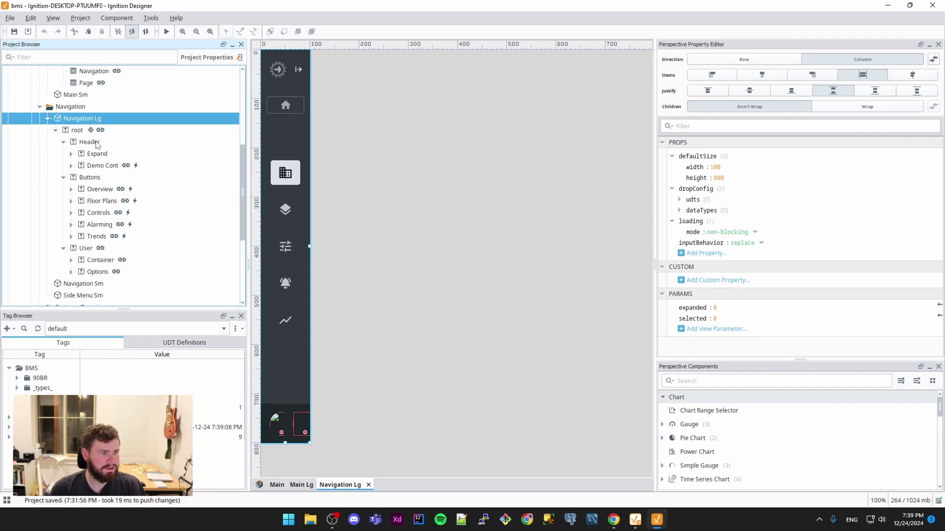
pyautogui.click(63, 142)
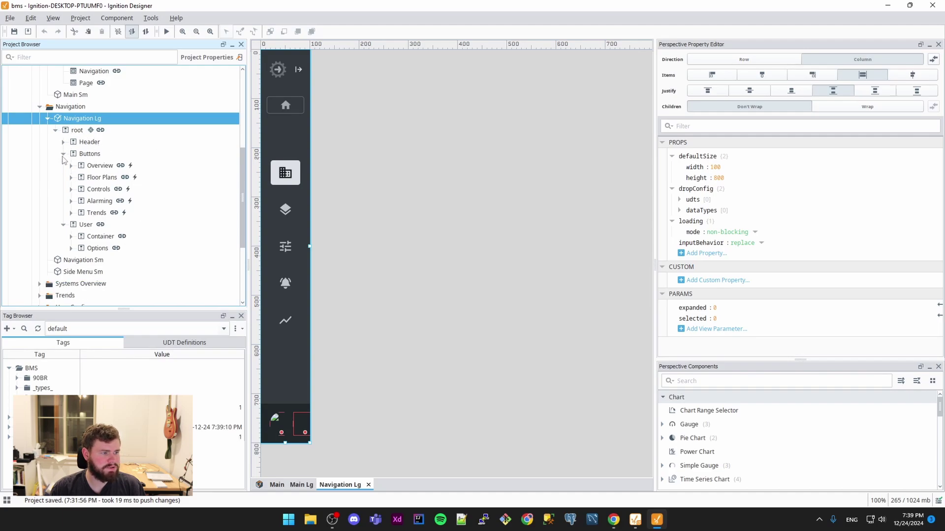
pyautogui.click(63, 153)
pyautogui.click(63, 165)
pyautogui.click(55, 130)
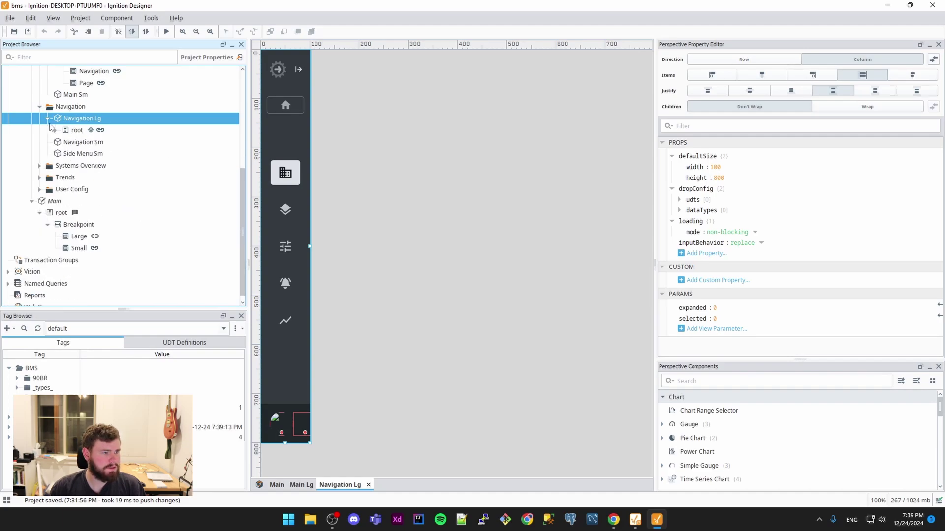
pyautogui.click(49, 118)
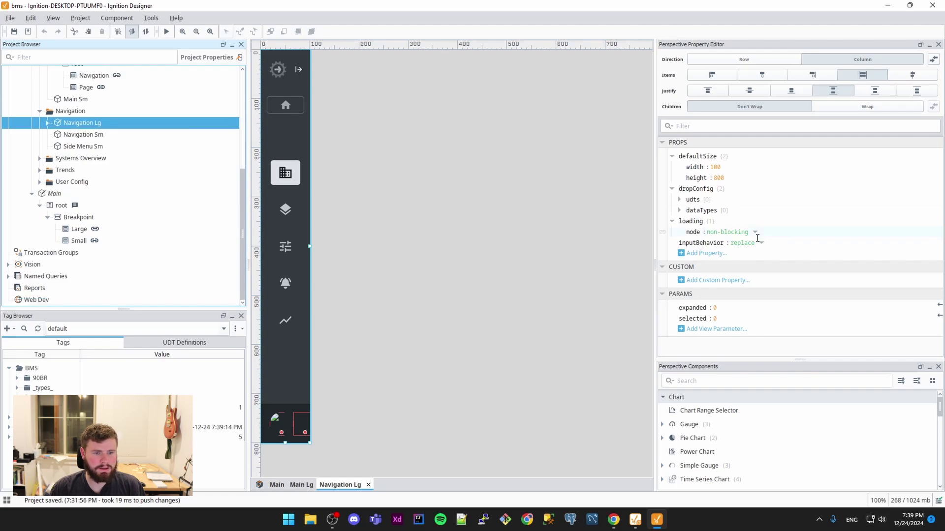
# Test the PARAMS values: set selected to 13 and toggle expanded between 1 and 0
pyautogui.click(716, 308)
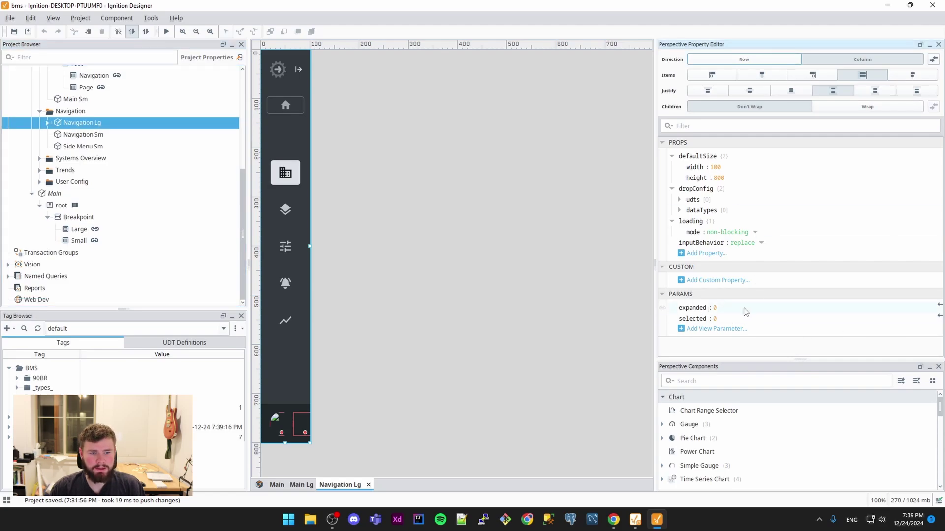
pyautogui.click(746, 319)
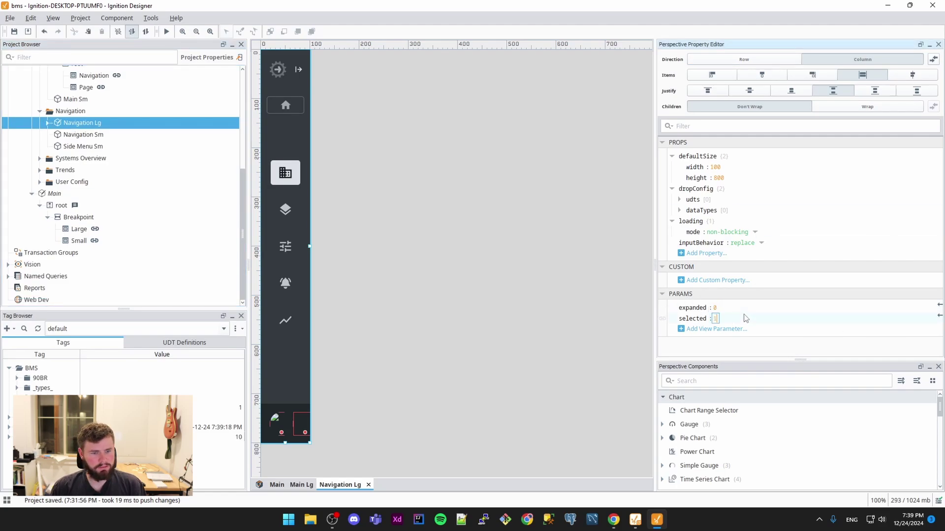
pyautogui.write('1')
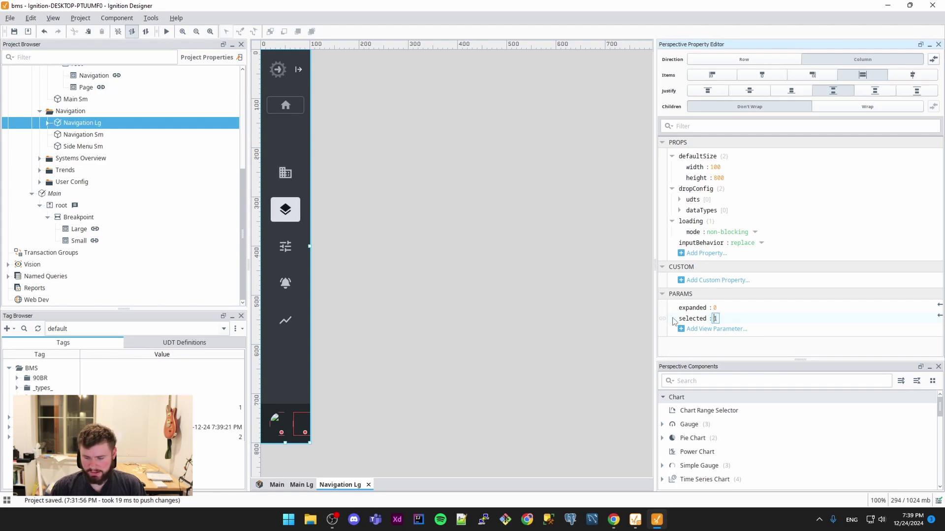
pyautogui.write('3')
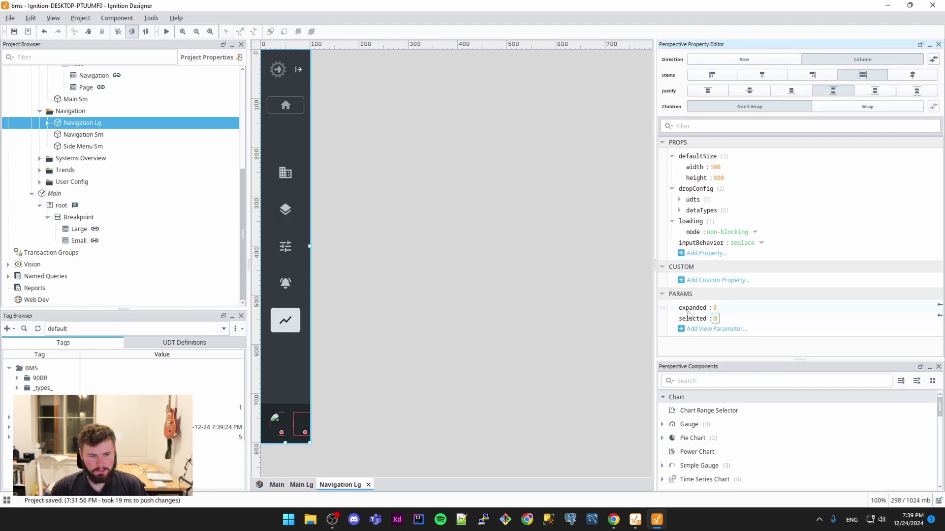
pyautogui.press('Return')
pyautogui.click(715, 307)
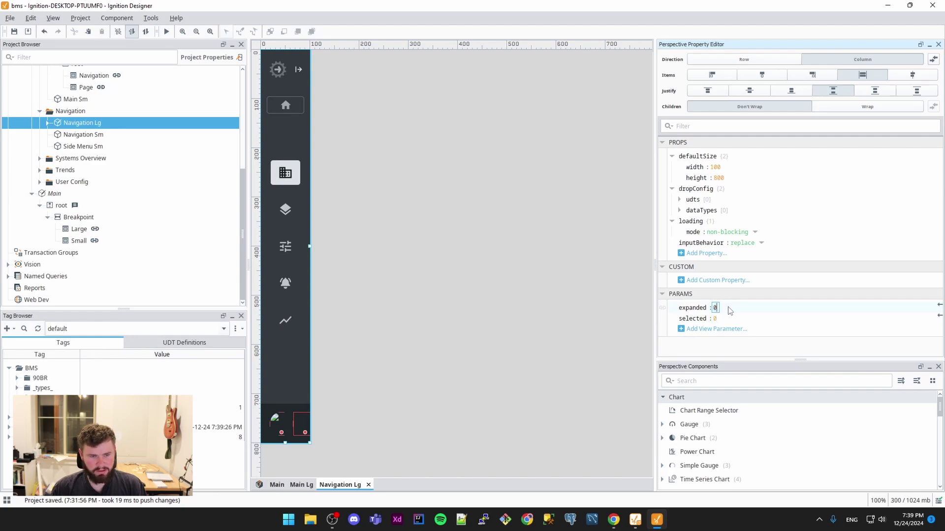
pyautogui.write('1')
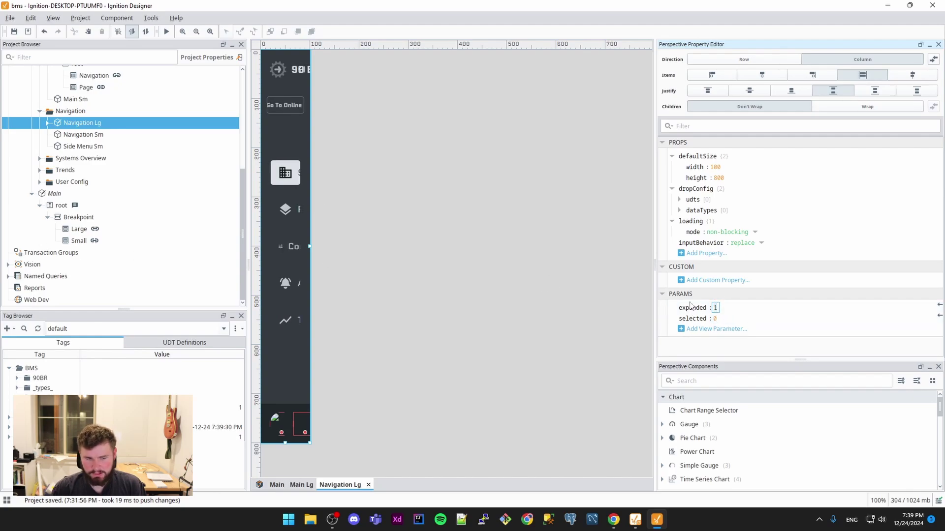
pyautogui.press('BackSpace')
pyautogui.write('0')
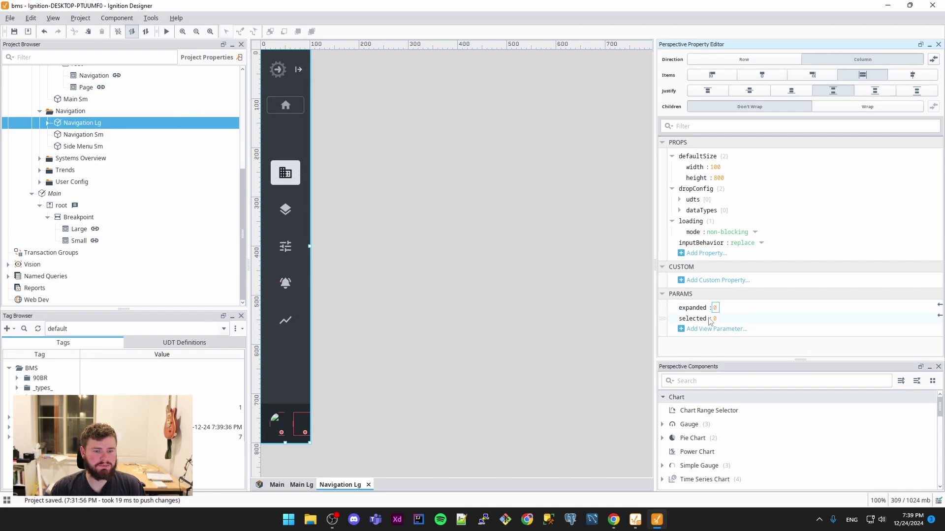
pyautogui.press('BackSpace')
pyautogui.write('1')
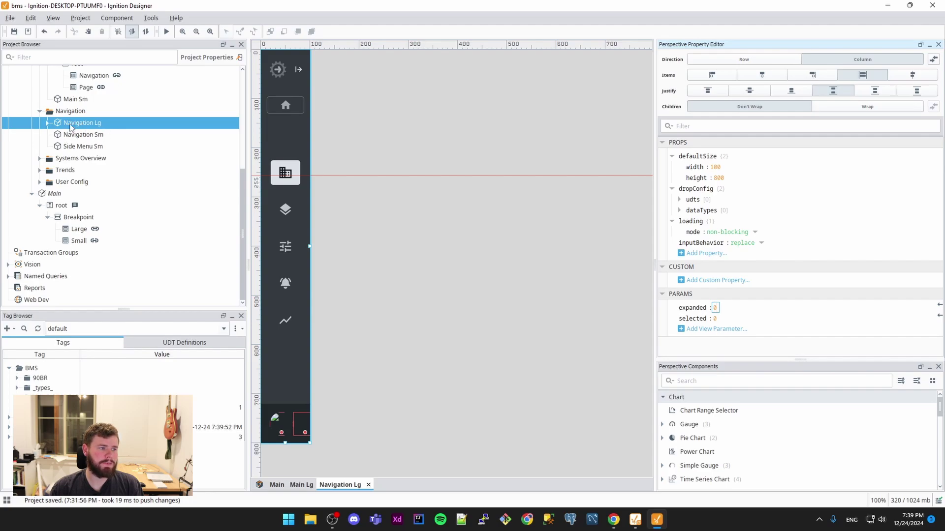
pyautogui.rightClick(71, 127)
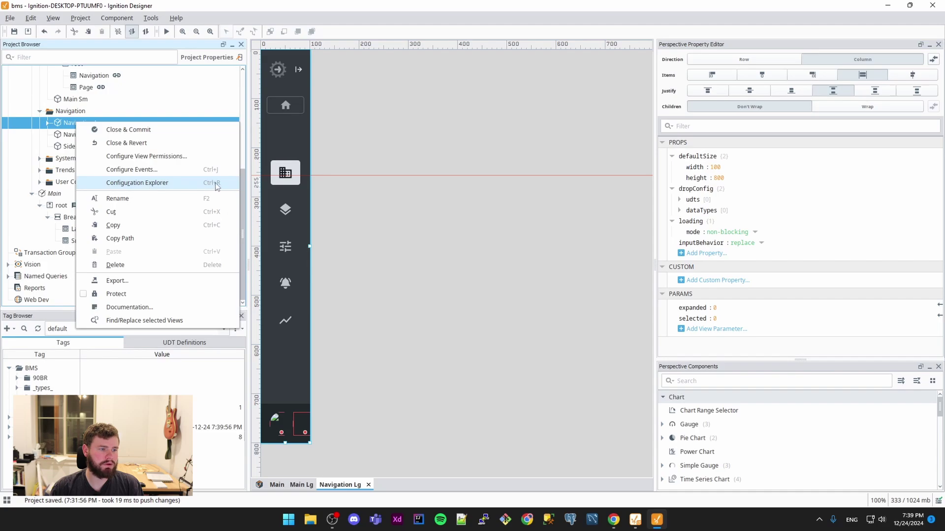
# Open the Configuration Explorer for Navigation Lg and scroll through its 157 items
pyautogui.click(408, 148)
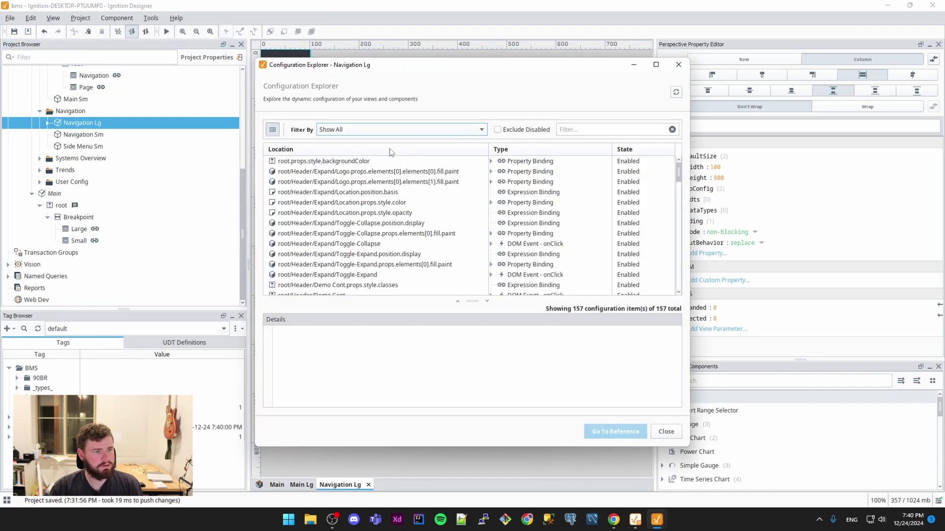
pyautogui.click(686, 66)
pyautogui.rightClick(95, 123)
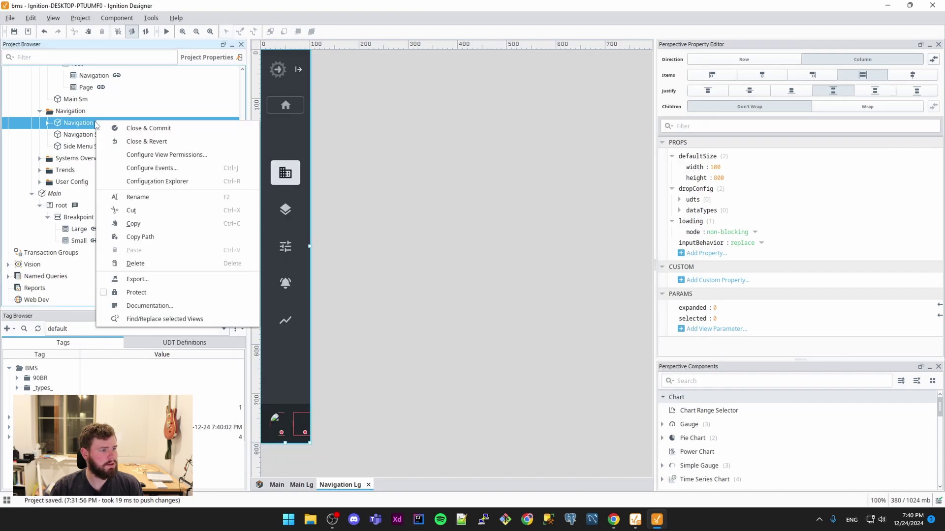
pyautogui.click(157, 181)
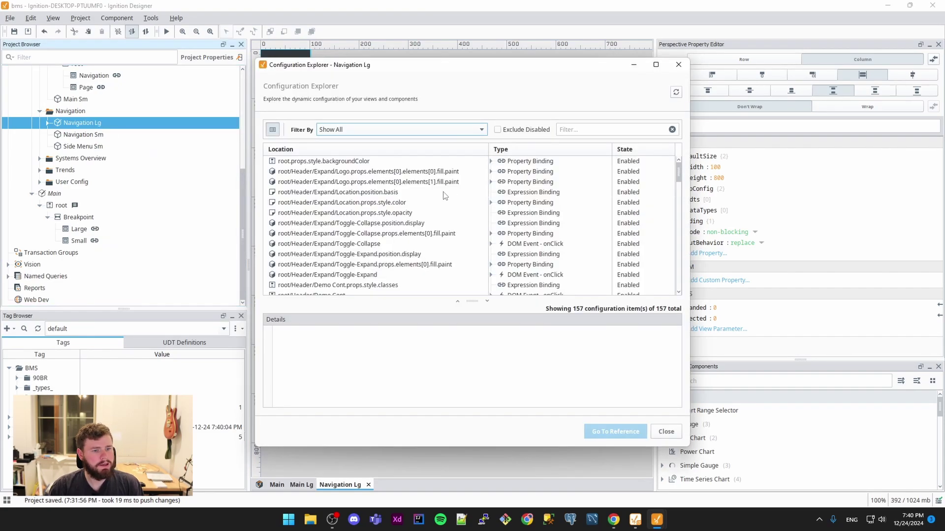
pyautogui.moveTo(357, 70); pyautogui.dragTo(304, 82)
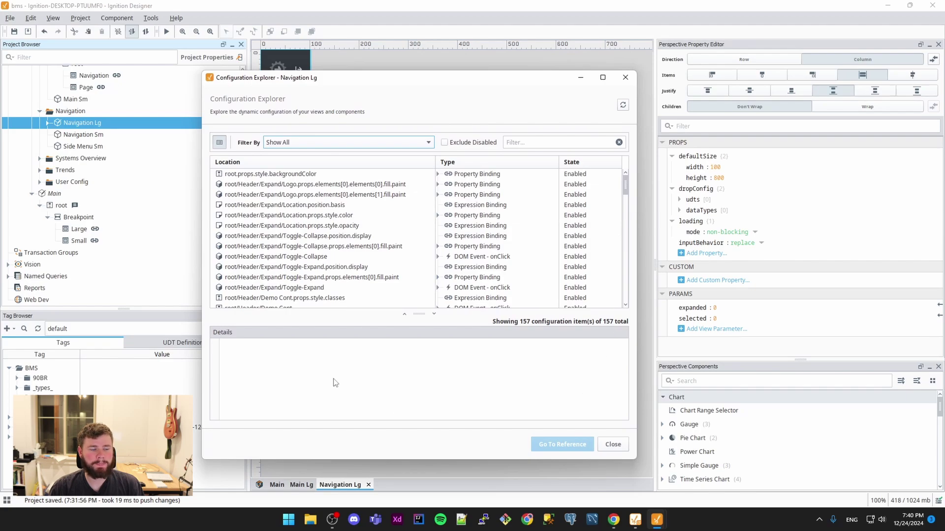
pyautogui.scroll(-20, 354, 247)
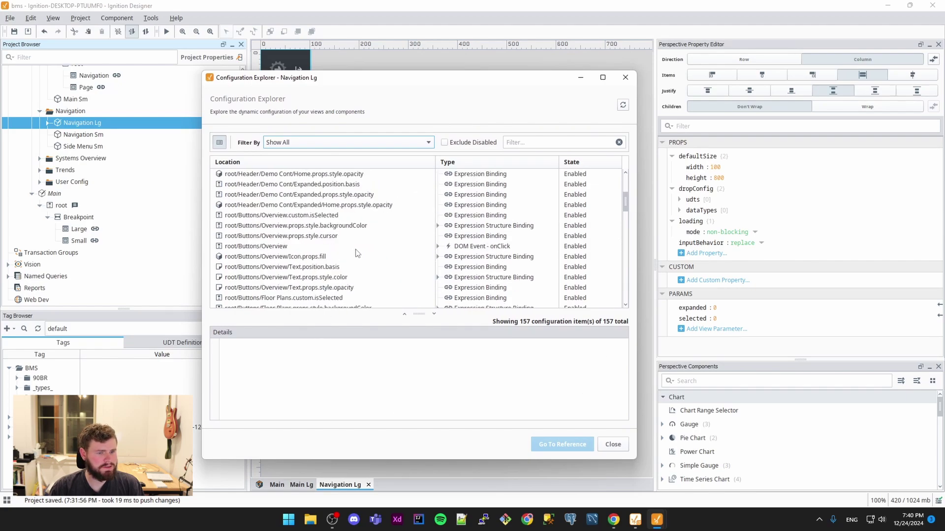
pyautogui.scroll(-4, 303, 193)
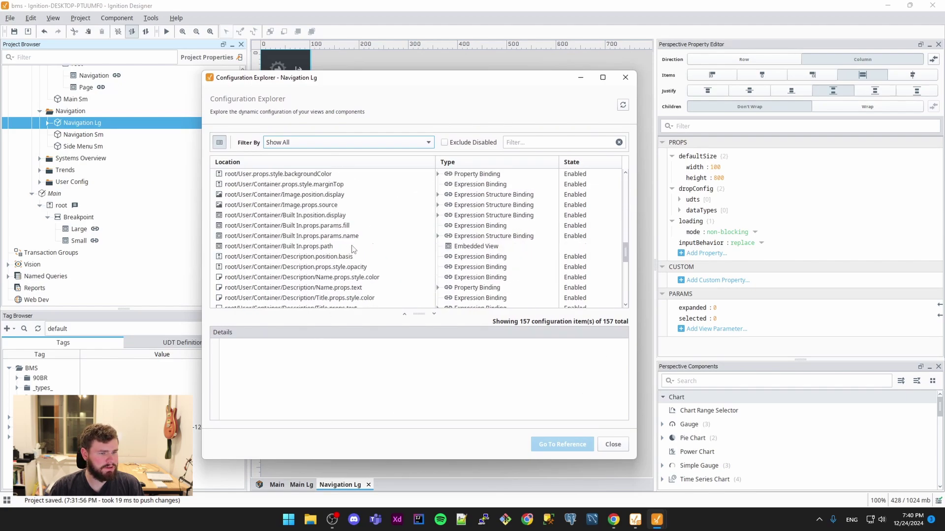
# Sort the configuration items by Type, review the sorted list, and close the explorer
pyautogui.click(475, 163)
pyautogui.scroll(-10, 490, 205)
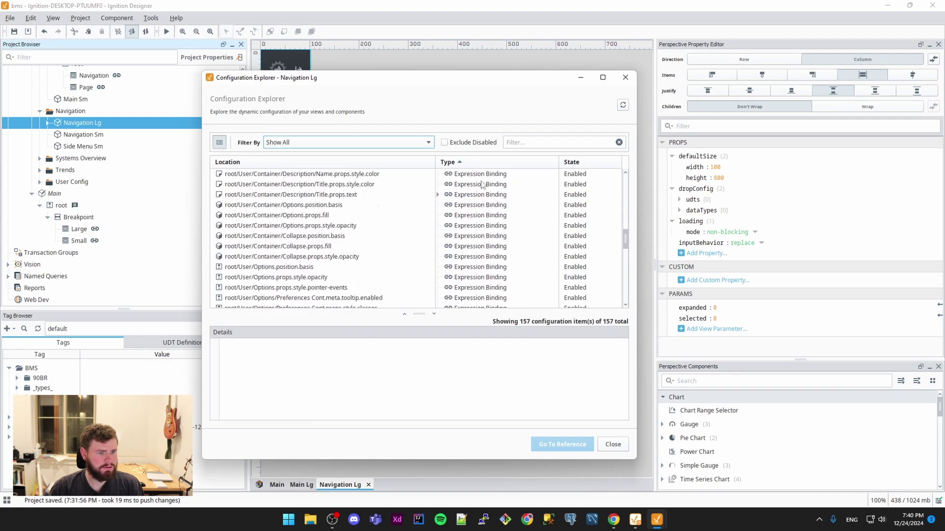
pyautogui.scroll(-8, 521, 225)
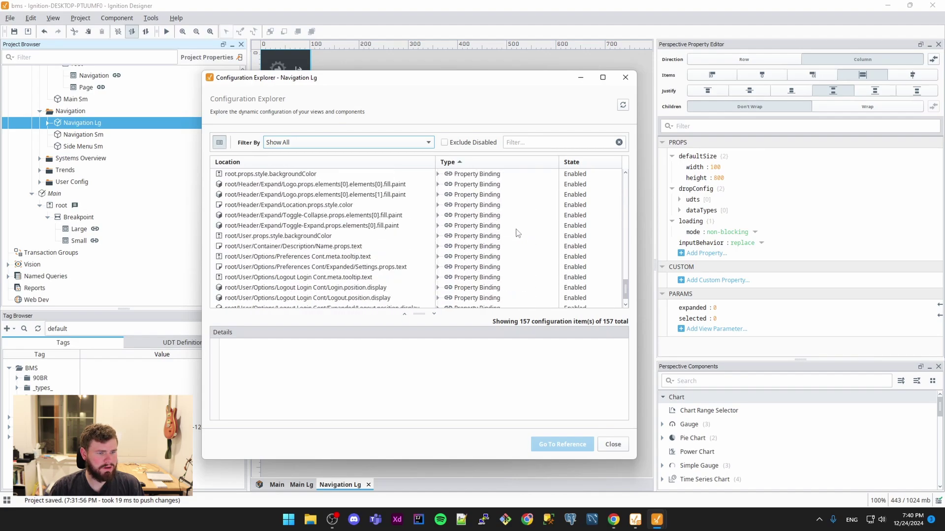
pyautogui.scroll(10, 497, 263)
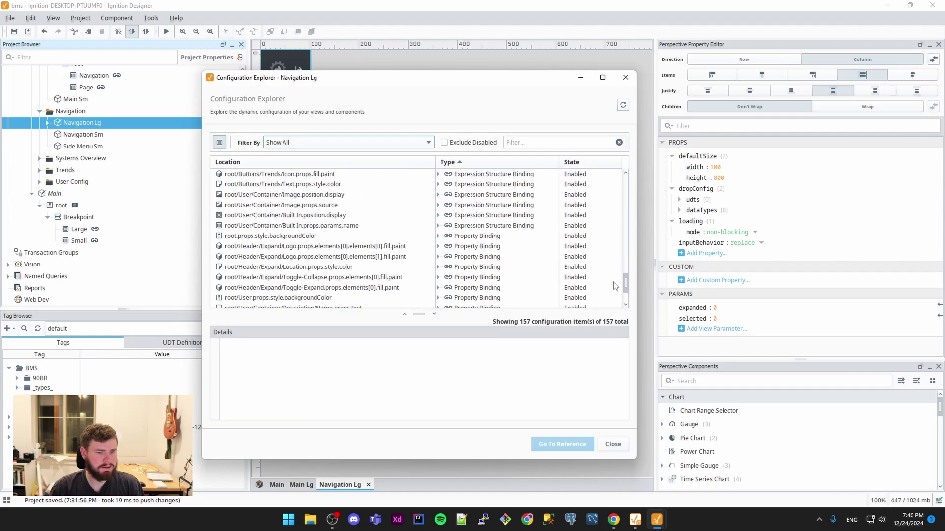
pyautogui.scroll(10, 612, 247)
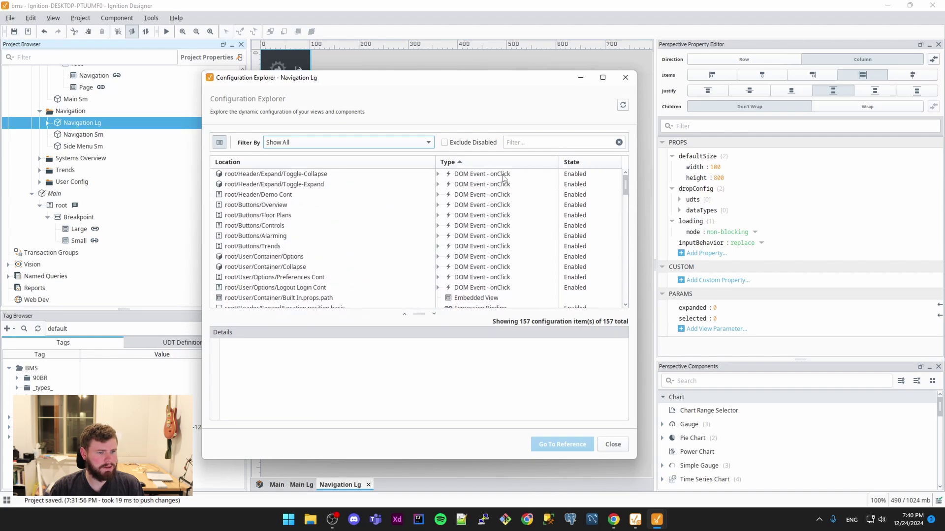
pyautogui.scroll(-1, 538, 212)
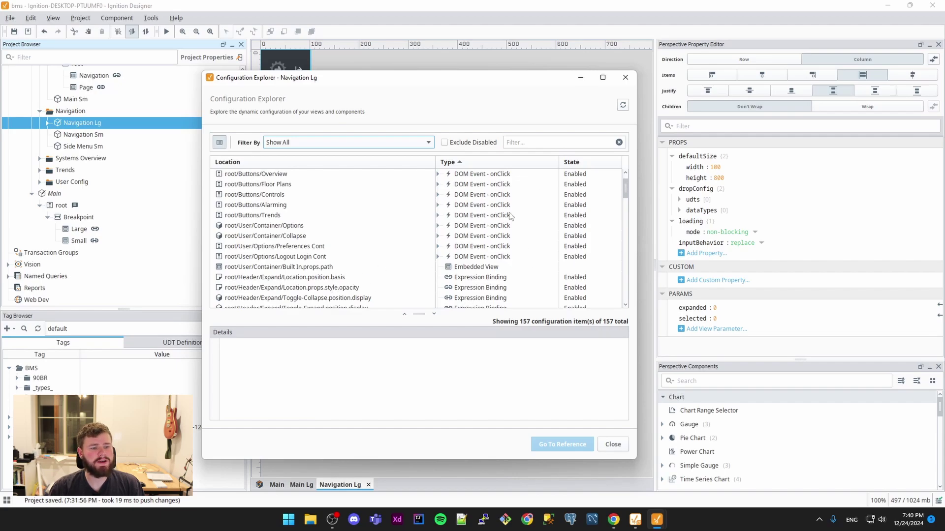
pyautogui.scroll(-10, 302, 197)
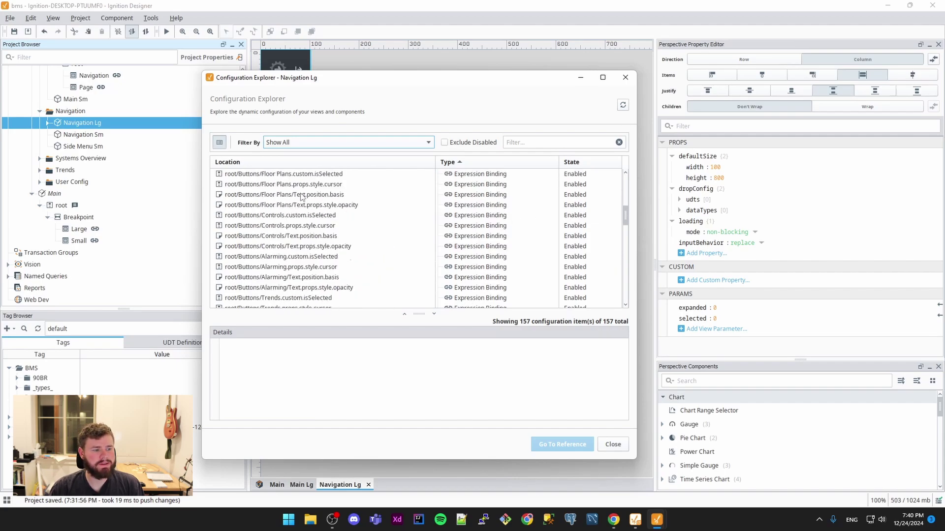
pyautogui.scroll(-1, 302, 196)
pyautogui.scroll(12, 462, 226)
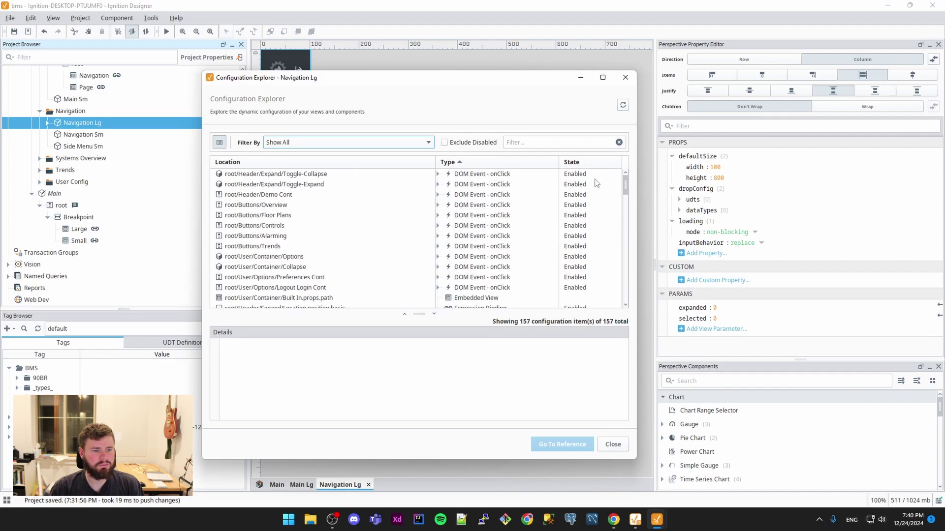
pyautogui.click(531, 141)
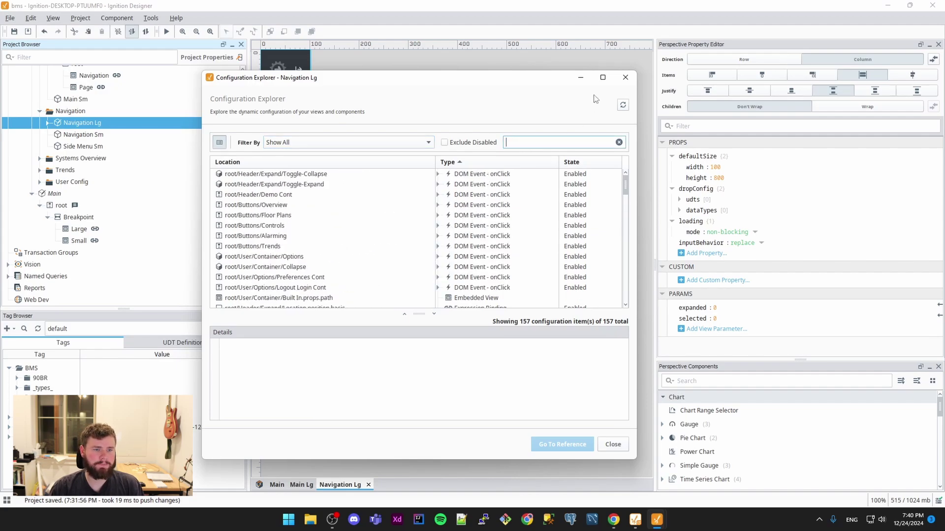
pyautogui.click(625, 79)
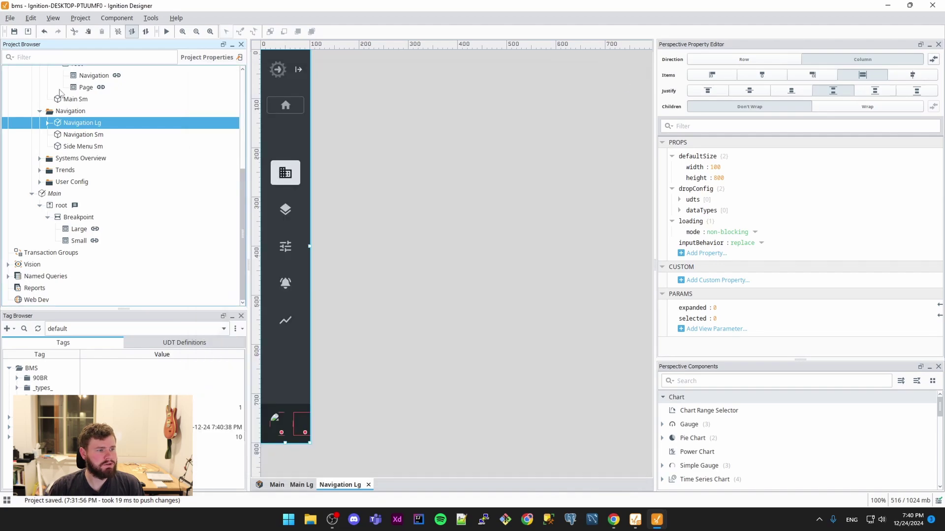
# Expand Navigation Lg down through root to the Header container's children
pyautogui.click(48, 123)
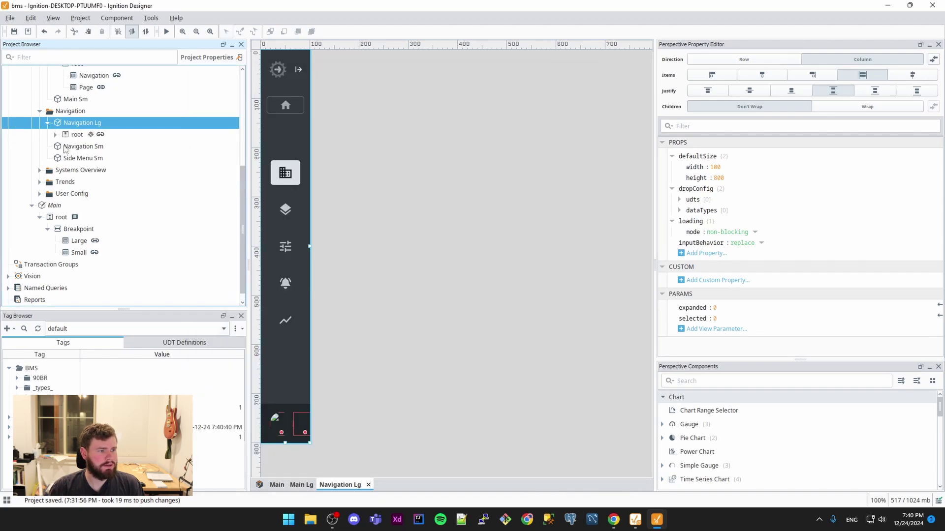
pyautogui.click(55, 135)
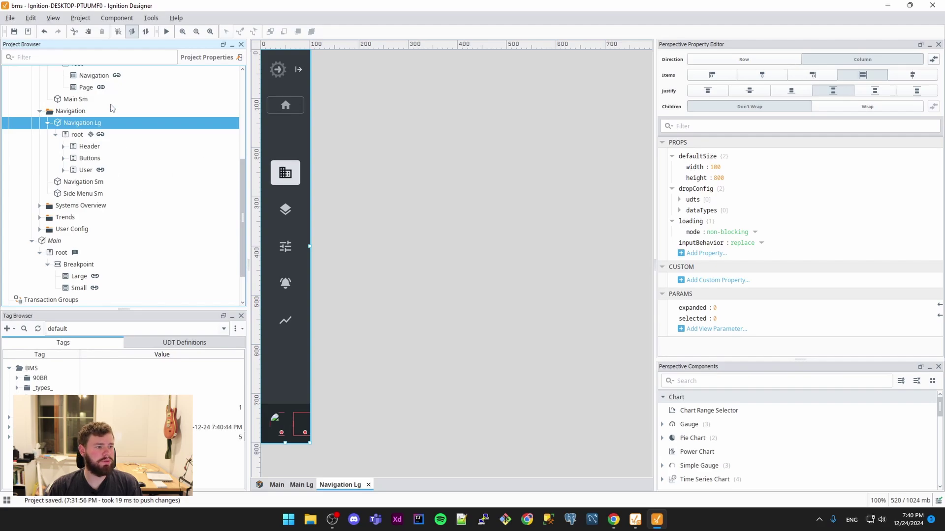
pyautogui.click(90, 147)
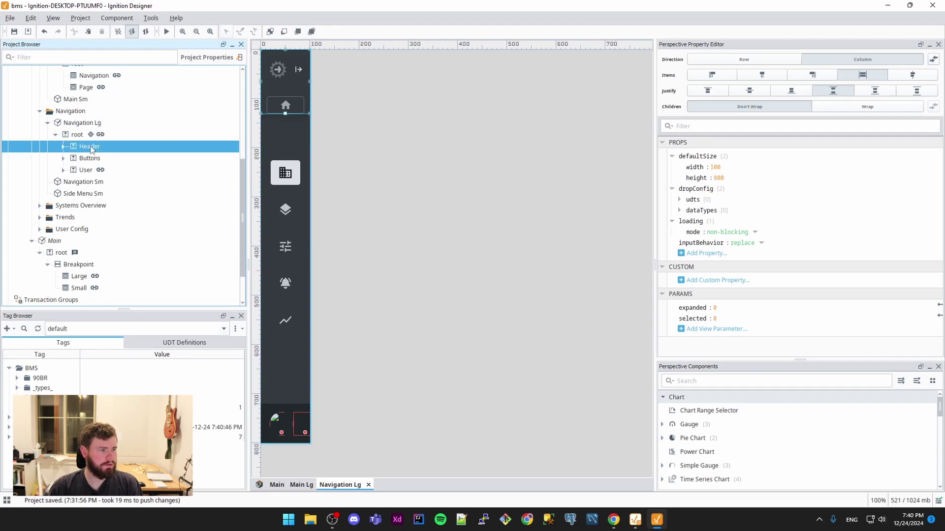
pyautogui.rightClick(90, 148)
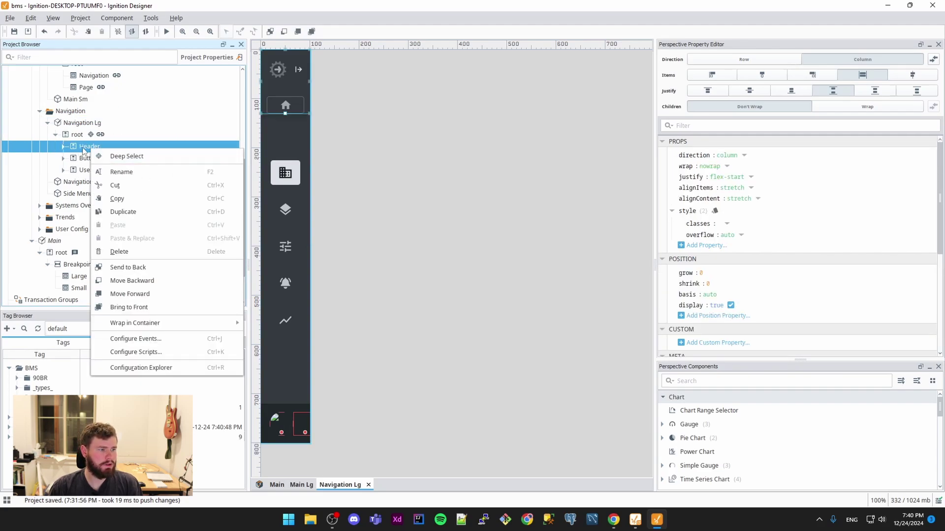
pyautogui.click(85, 151)
pyautogui.rightClick(93, 146)
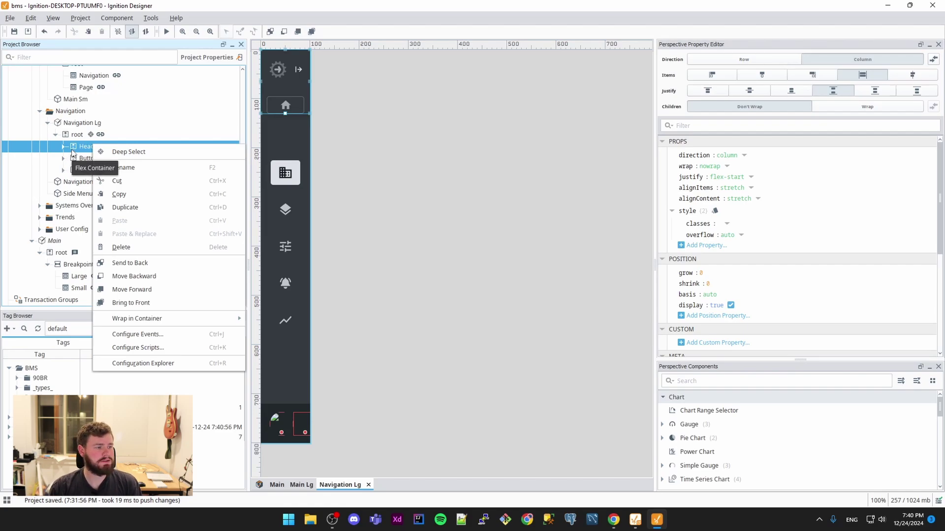
pyautogui.click(89, 150)
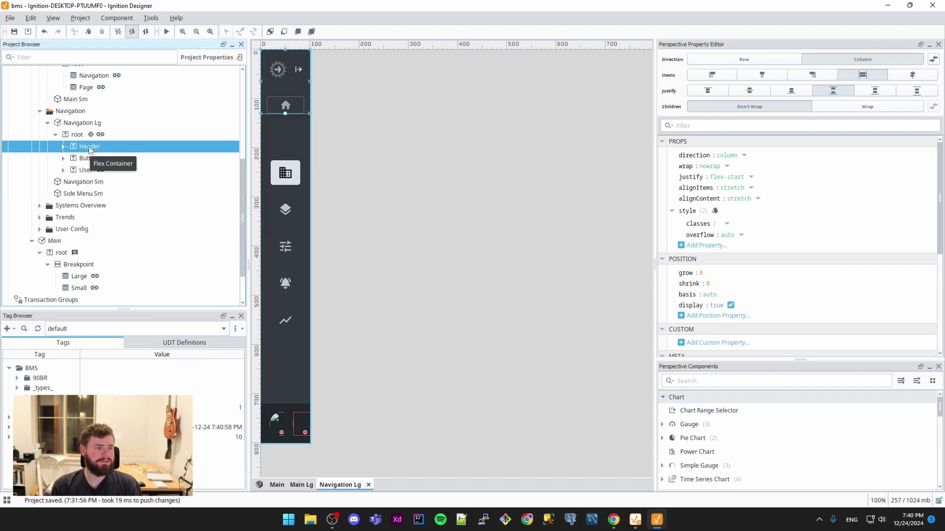
pyautogui.click(63, 147)
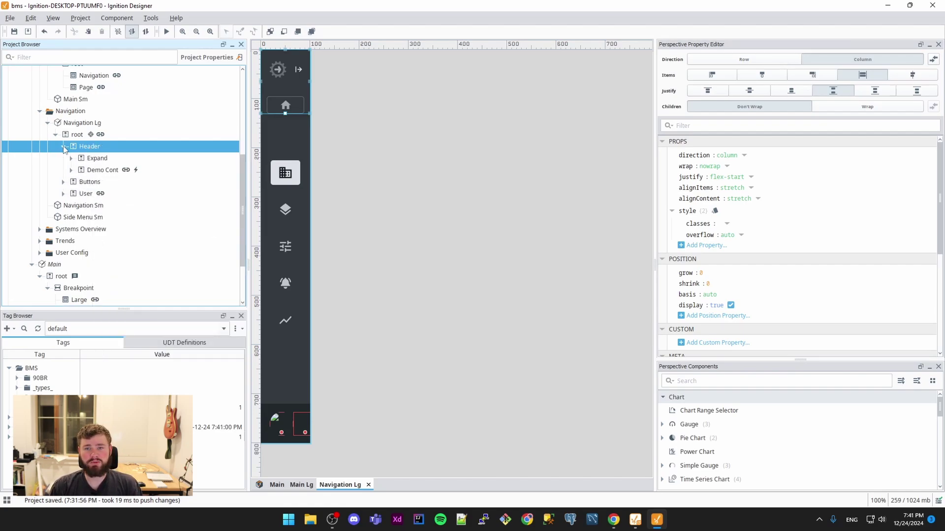
pyautogui.click(91, 126)
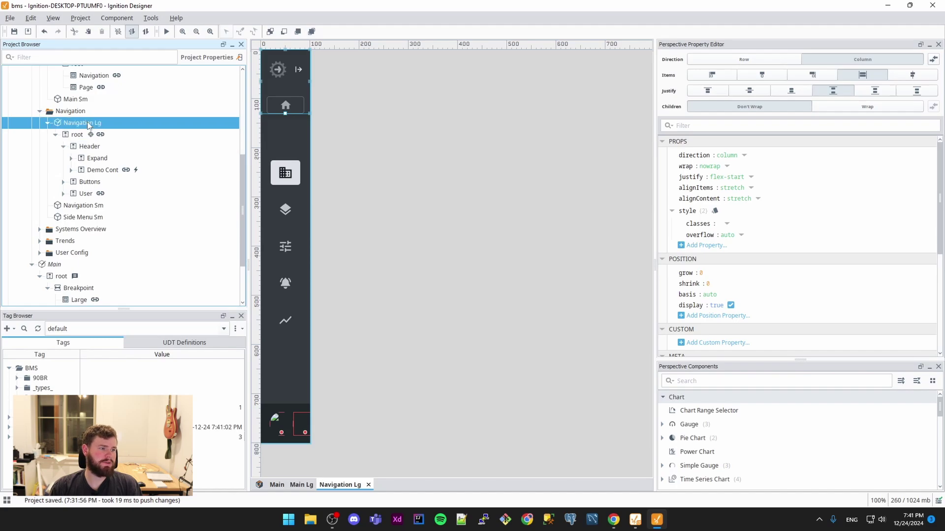
# Review the 18 bindings and onClick events on Header's Expand component in Configuration Explorer, then close it
pyautogui.click(93, 161)
pyautogui.rightClick(93, 161)
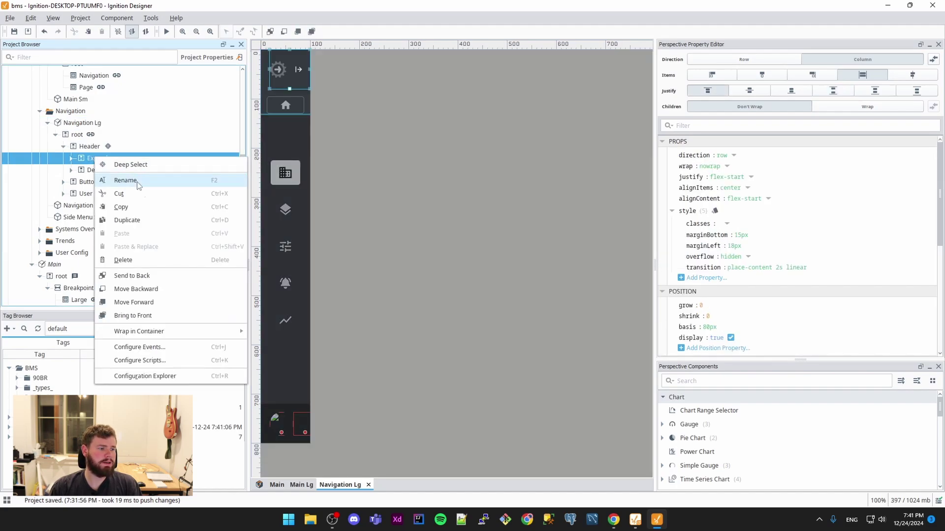
pyautogui.click(163, 376)
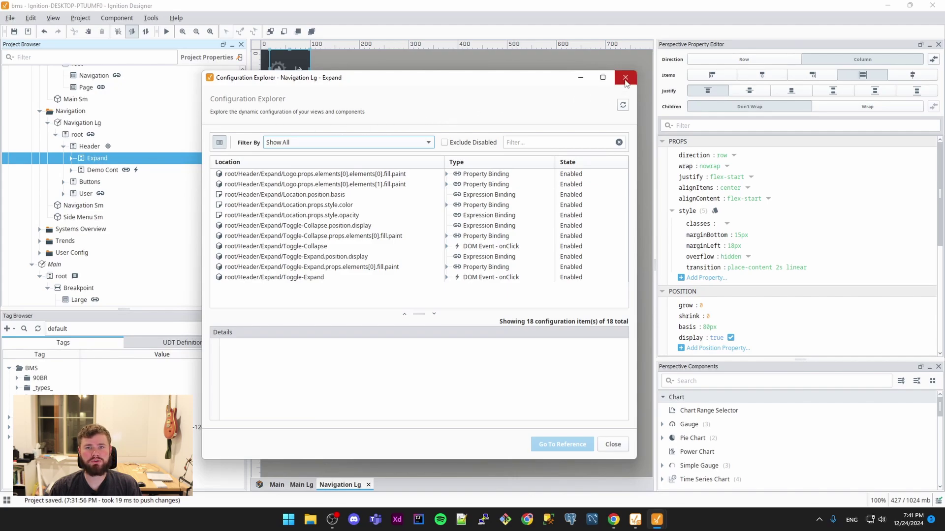
pyautogui.click(625, 78)
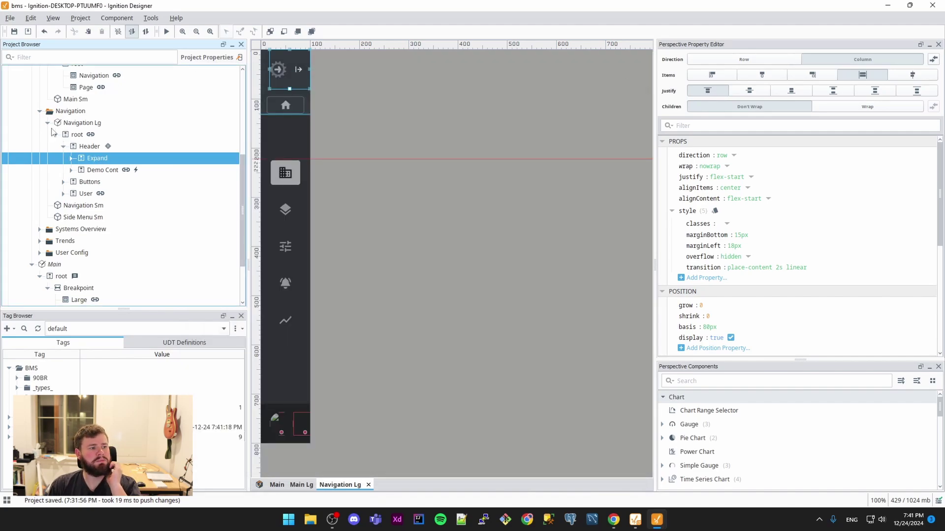
pyautogui.rightClick(74, 124)
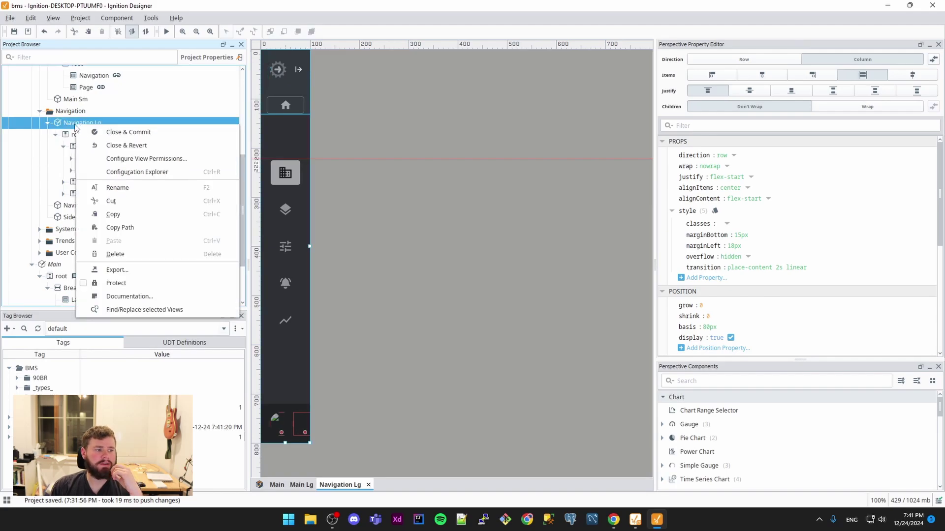
# Filter Navigation Lg's configuration by 'params.expanded' to find its 28 expression bindings, then close
pyautogui.click(148, 175)
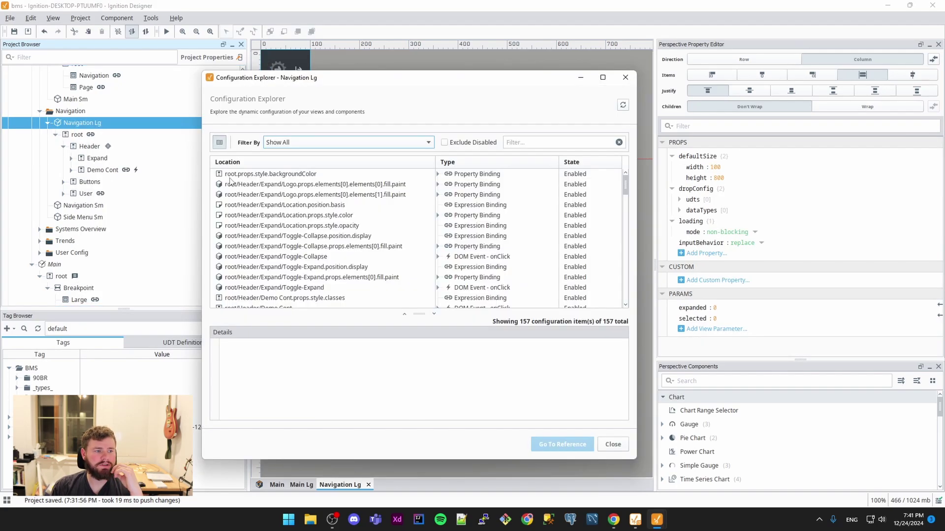
pyautogui.click(559, 143)
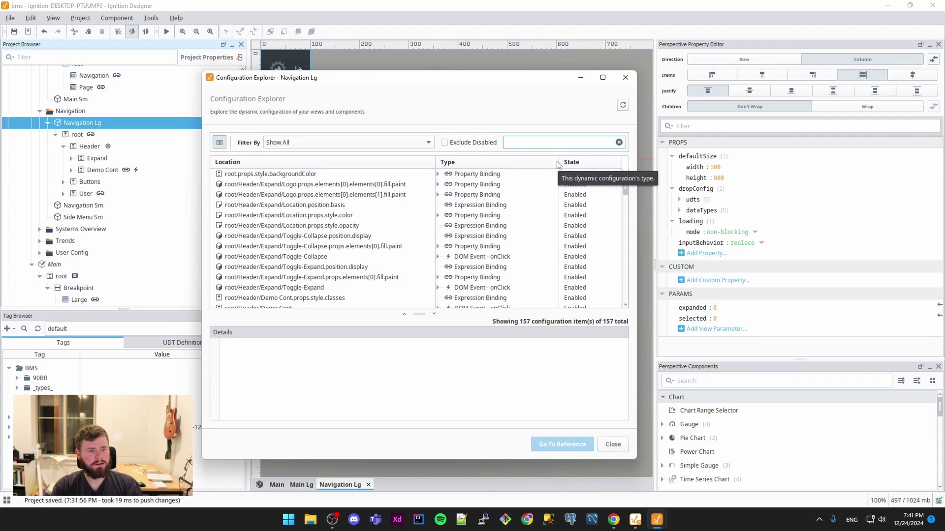
pyautogui.write('params.expand')
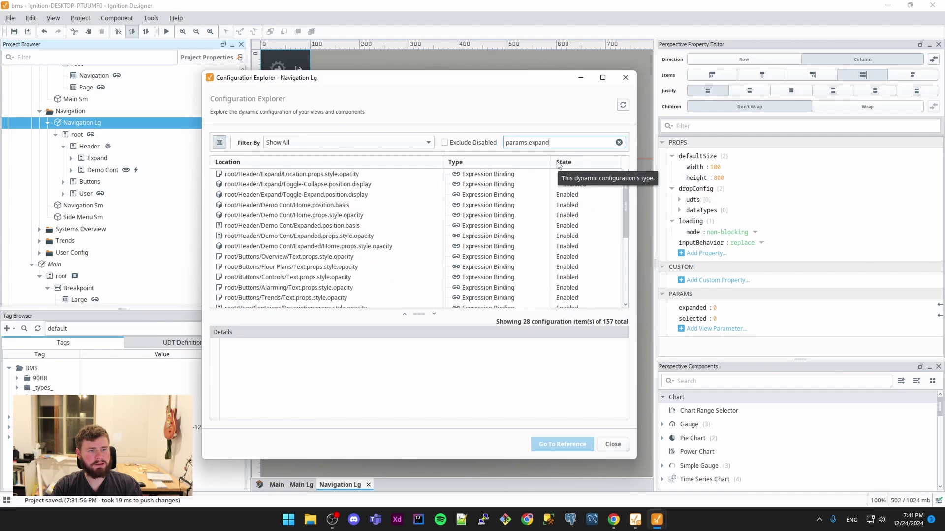
pyautogui.write('ed')
pyautogui.press('BackSpace')
pyautogui.press('BackSpace')
pyautogui.press('BackSpace')
pyautogui.press('BackSpace')
pyautogui.press('BackSpace')
pyautogui.press('BackSpace')
pyautogui.press('BackSpace')
pyautogui.press('BackSpace')
pyautogui.press('BackSpace')
pyautogui.press('BackSpace')
pyautogui.press('BackSpace')
pyautogui.press('BackSpace')
pyautogui.press('BackSpace')
pyautogui.press('BackSpace')
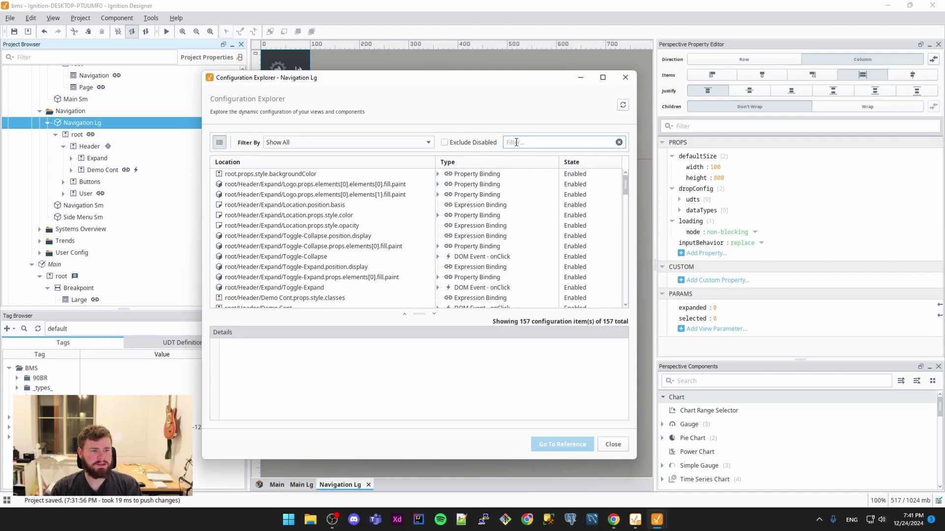
pyautogui.write('rams')
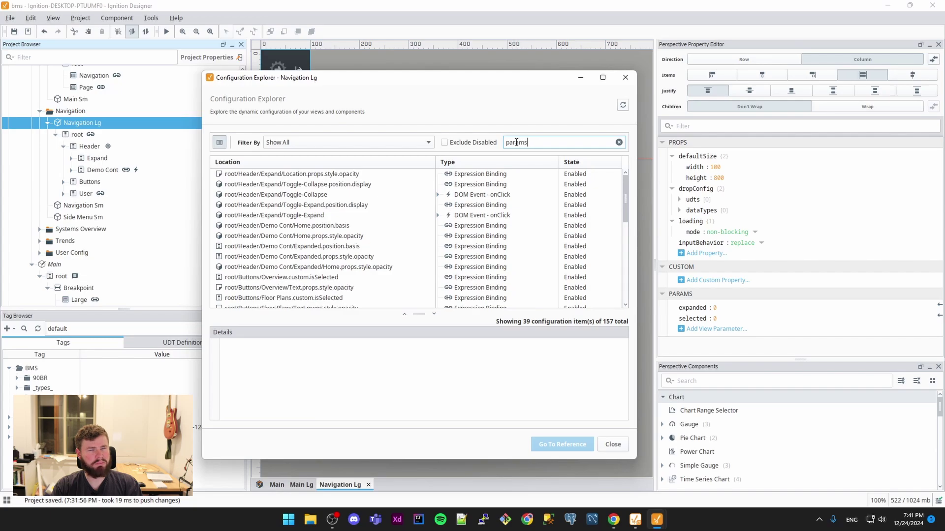
pyautogui.write('.')
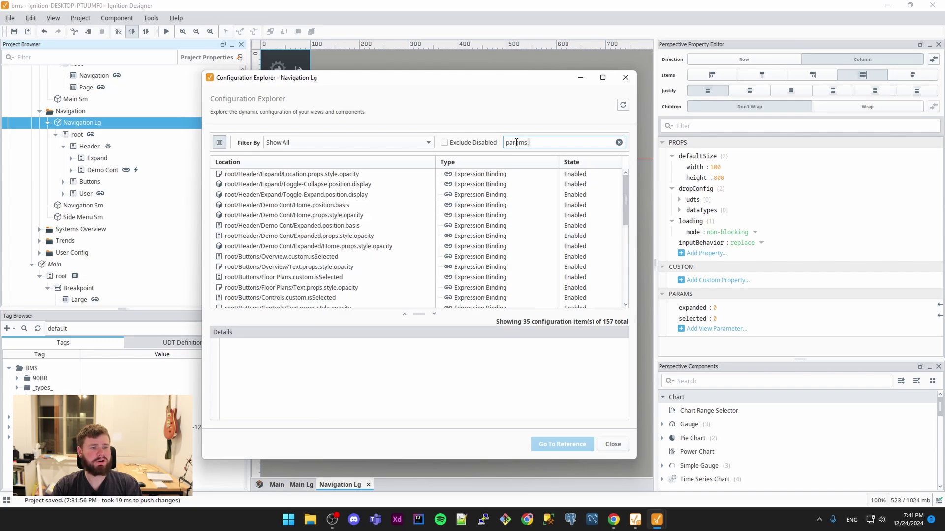
pyautogui.write('expaned')
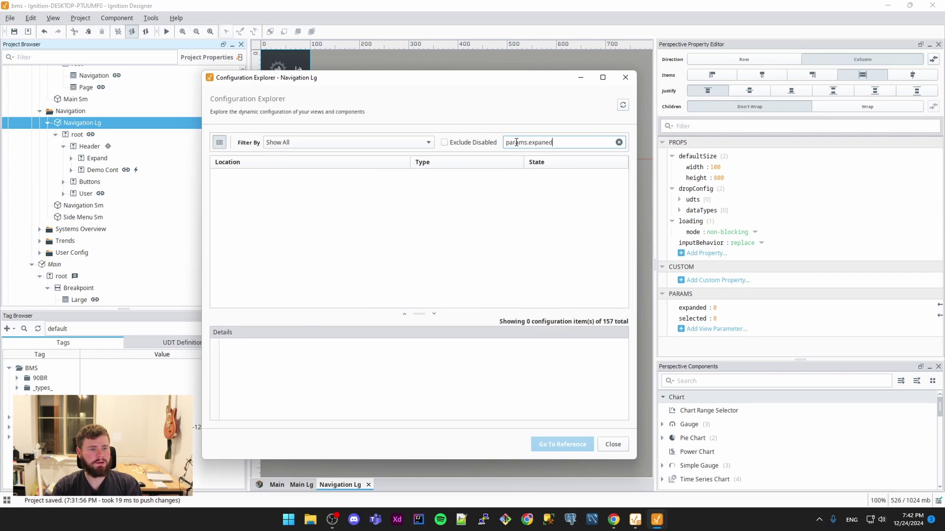
pyautogui.press('BackSpace')
pyautogui.press('BackSpace')
pyautogui.write('ded')
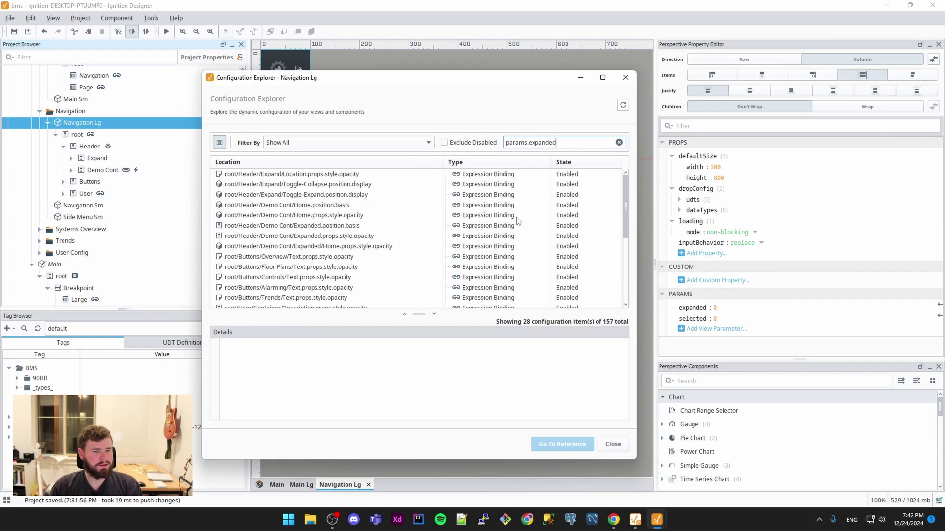
pyautogui.moveTo(626, 201)
pyautogui.mouseDown()
pyautogui.moveTo(626, 256)
pyautogui.moveTo(626, 209)
pyautogui.mouseUp()
pyautogui.click(625, 77)
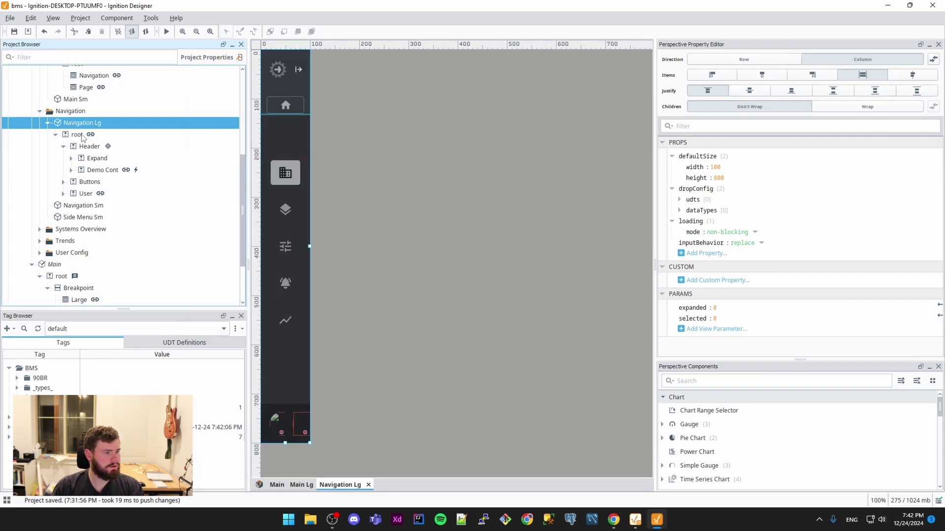
# Add a custom value property named 'test' to Navigation Lg's root container
pyautogui.click(79, 136)
pyautogui.click(734, 321)
pyautogui.click(743, 325)
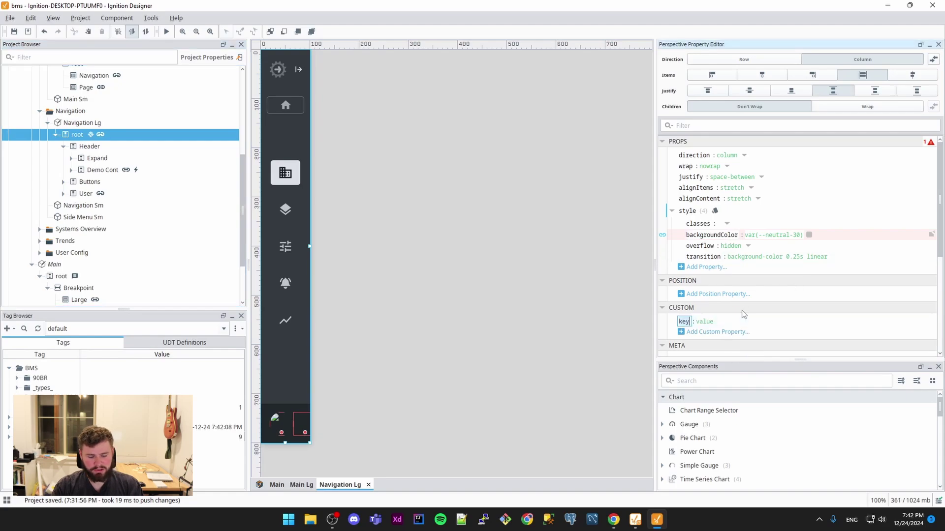
pyautogui.write('test')
pyautogui.press('Return')
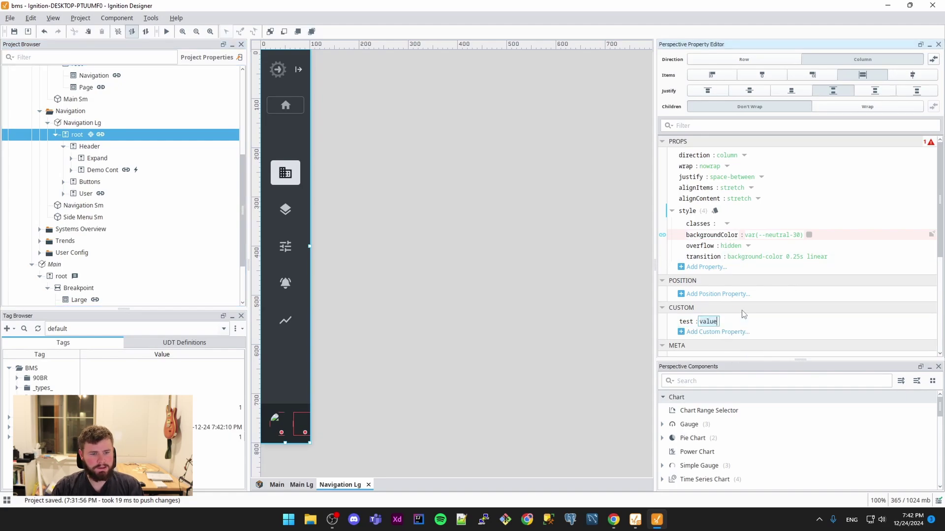
# Try a property binding on test to view.params.expanded, then discard it
pyautogui.click(670, 320)
pyautogui.click(332, 175)
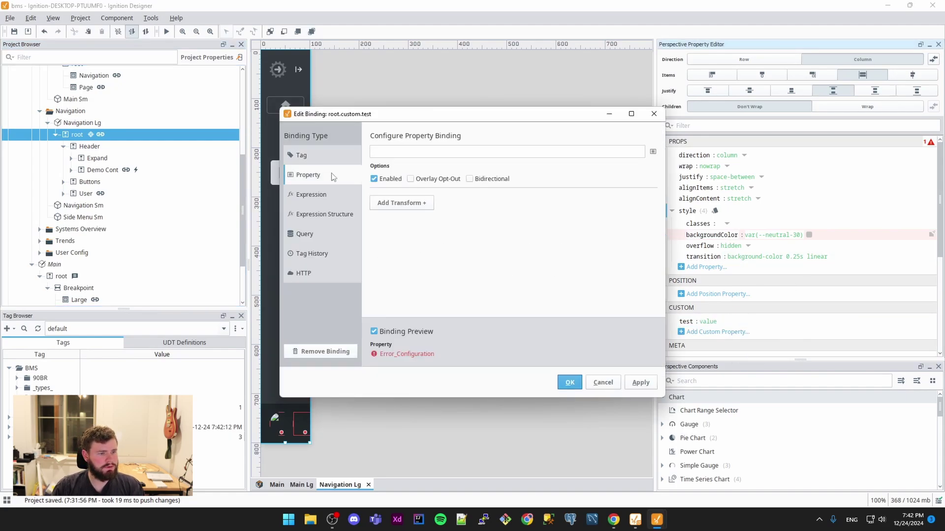
pyautogui.click(652, 153)
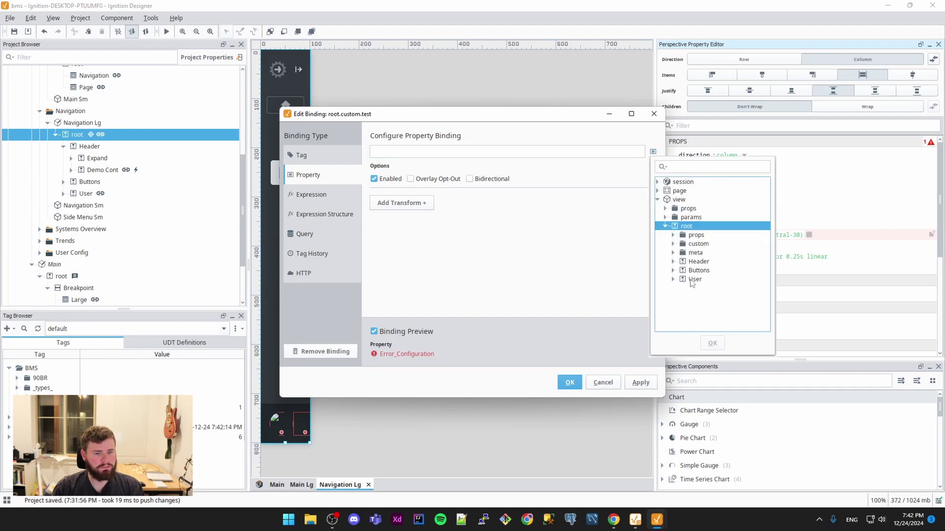
pyautogui.click(665, 217)
pyautogui.click(706, 227)
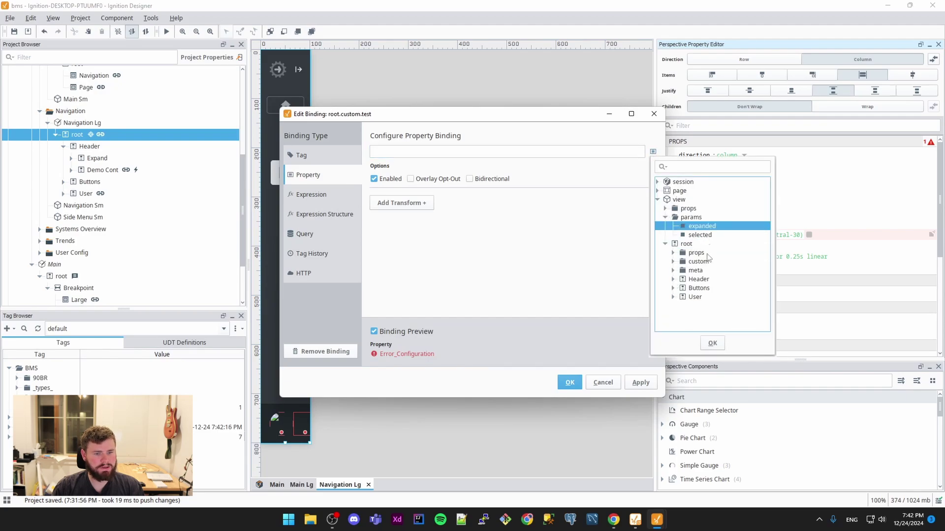
pyautogui.click(712, 343)
pyautogui.click(447, 152)
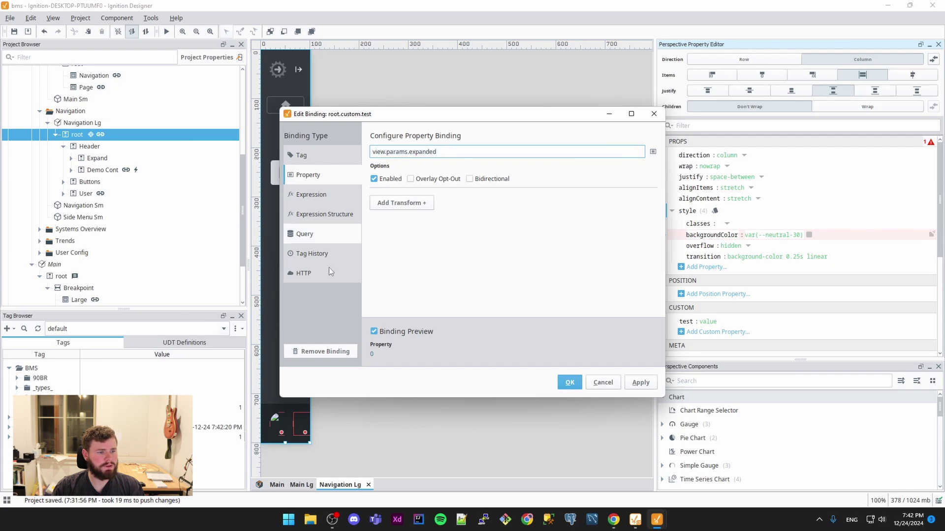
pyautogui.click(324, 352)
# Switch test to an expression binding referencing {view.params.expanded}
pyautogui.click(324, 197)
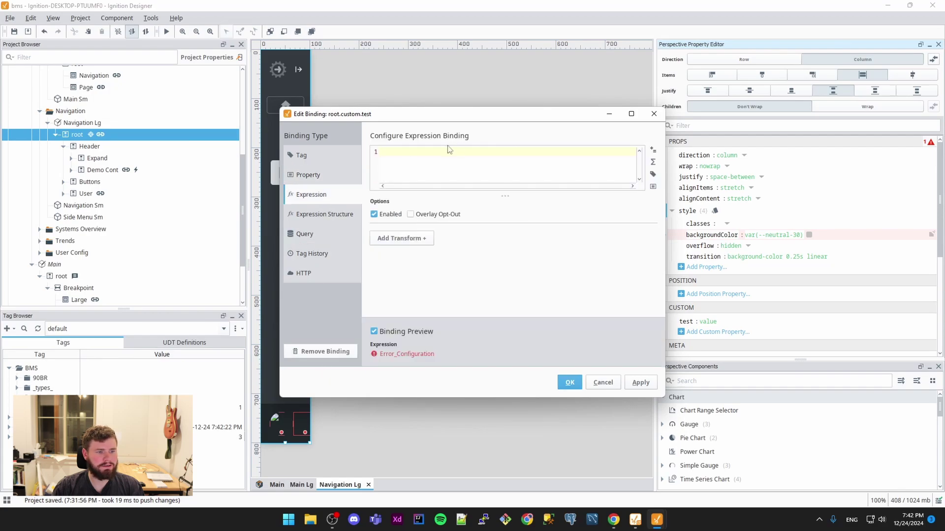
pyautogui.click(653, 187)
pyautogui.click(665, 252)
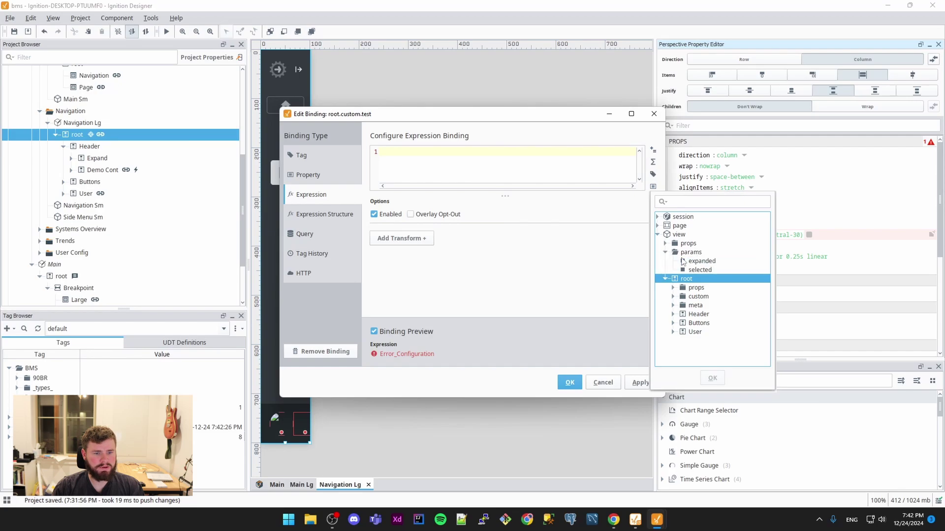
pyautogui.click(697, 261)
pyautogui.click(712, 378)
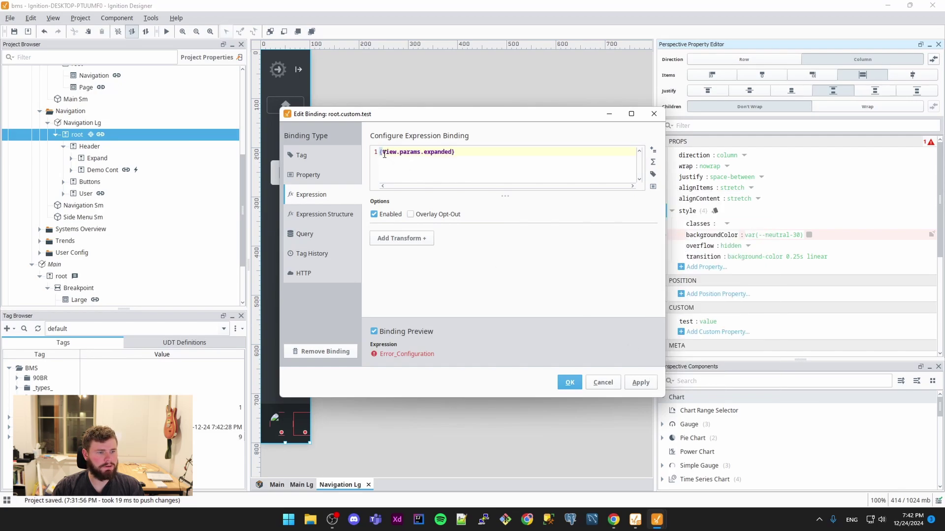
pyautogui.moveTo(455, 152); pyautogui.dragTo(380, 152)
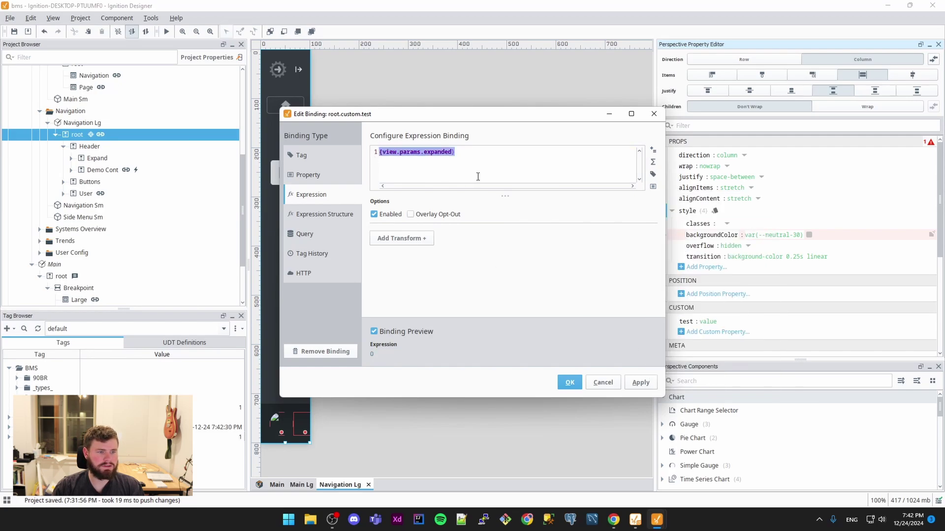
pyautogui.click(478, 176)
pyautogui.moveTo(476, 152); pyautogui.dragTo(379, 152)
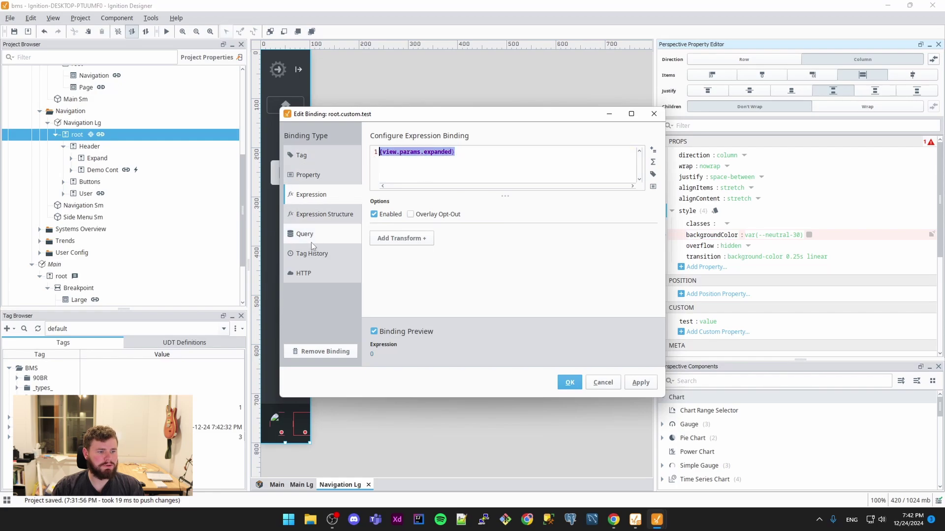
# Add a script transform returning self.view.params.expanded and close the binding editor
pyautogui.click(402, 239)
pyautogui.click(377, 252)
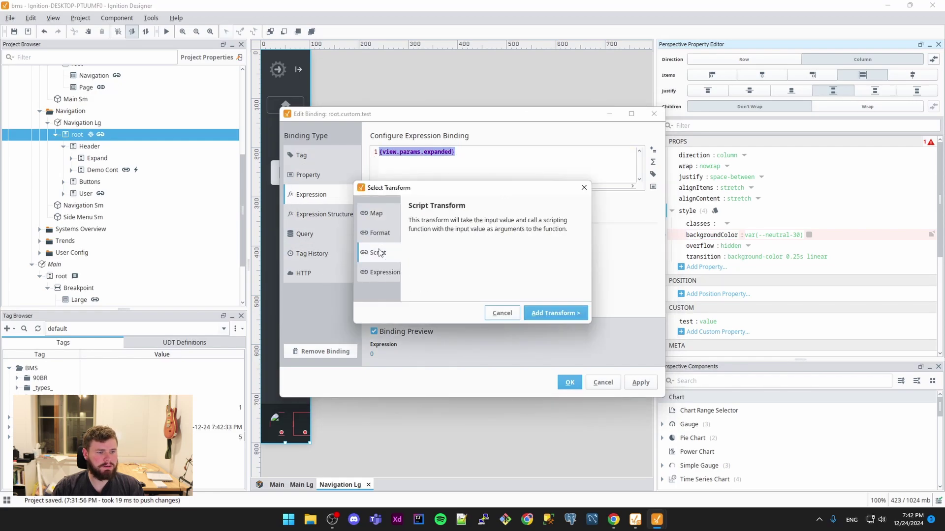
pyautogui.click(547, 313)
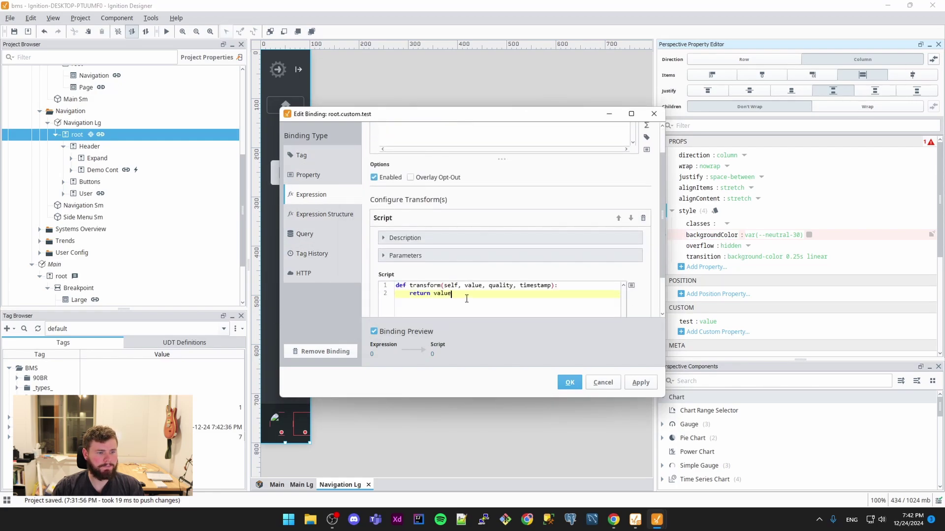
pyautogui.hotkey('ctrl', 'shift', 'Left')
pyautogui.click(632, 286)
pyautogui.click(643, 352)
pyautogui.click(667, 362)
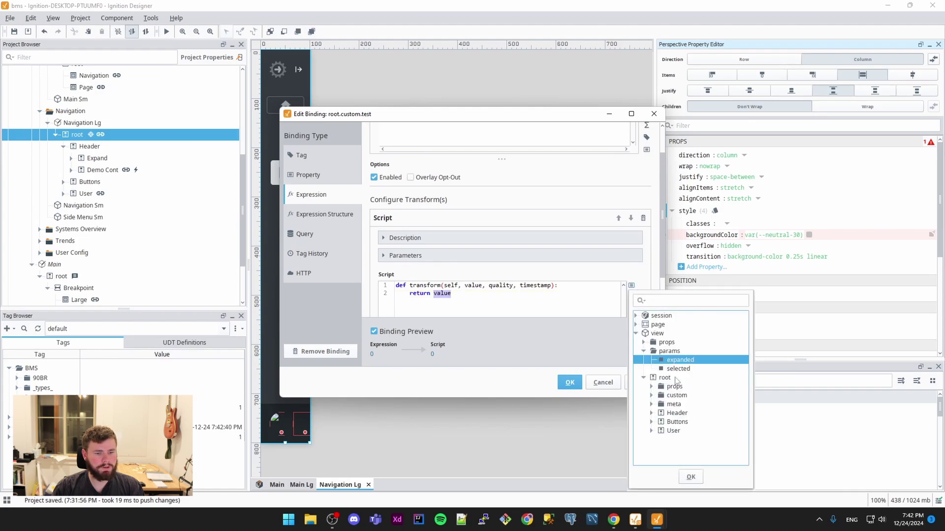
pyautogui.click(690, 477)
pyautogui.moveTo(434, 294); pyautogui.dragTo(529, 298)
pyautogui.click(520, 294)
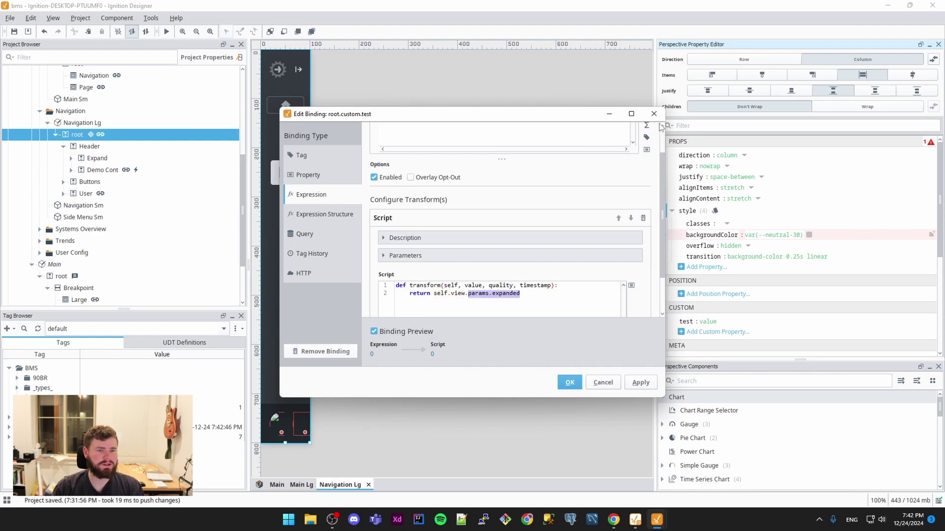
pyautogui.click(653, 114)
# Filter Navigation Lg's Configuration Explorer by params.exp and expand Preferences Cont's onClick event
pyautogui.rightClick(81, 123)
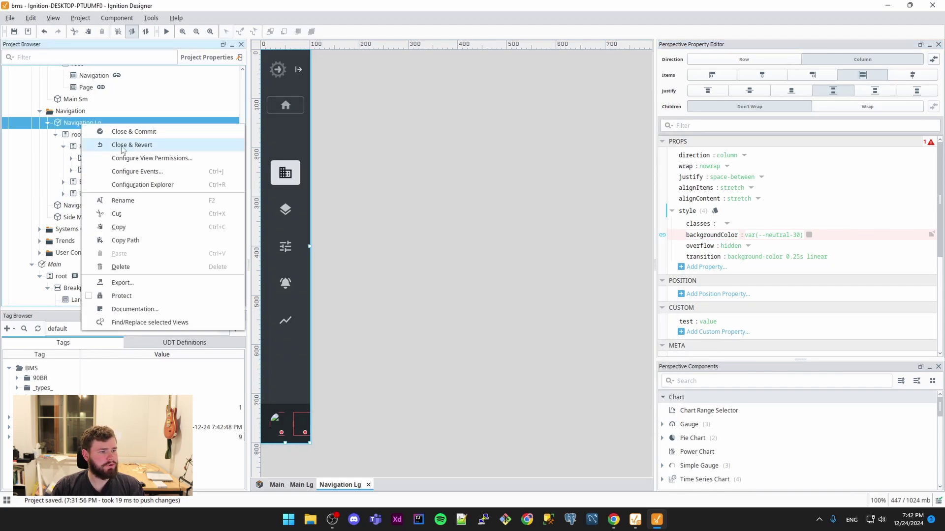
pyautogui.click(158, 185)
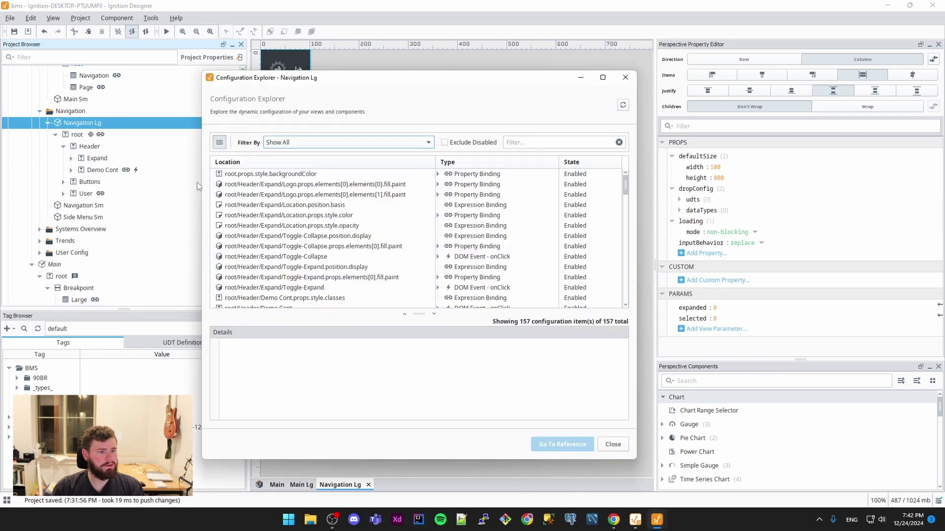
pyautogui.click(544, 140)
pyautogui.write('params.expanded')
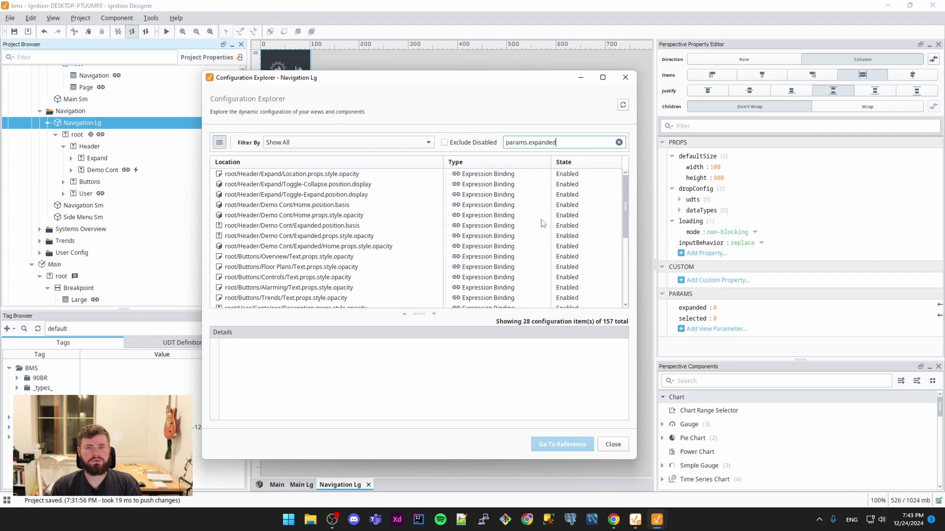
pyautogui.scroll(-5, 492, 196)
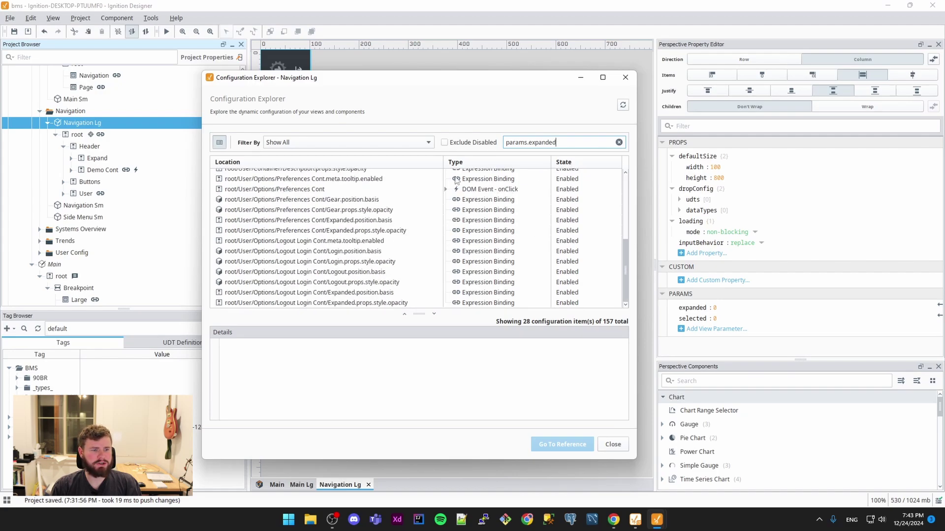
pyautogui.click(445, 190)
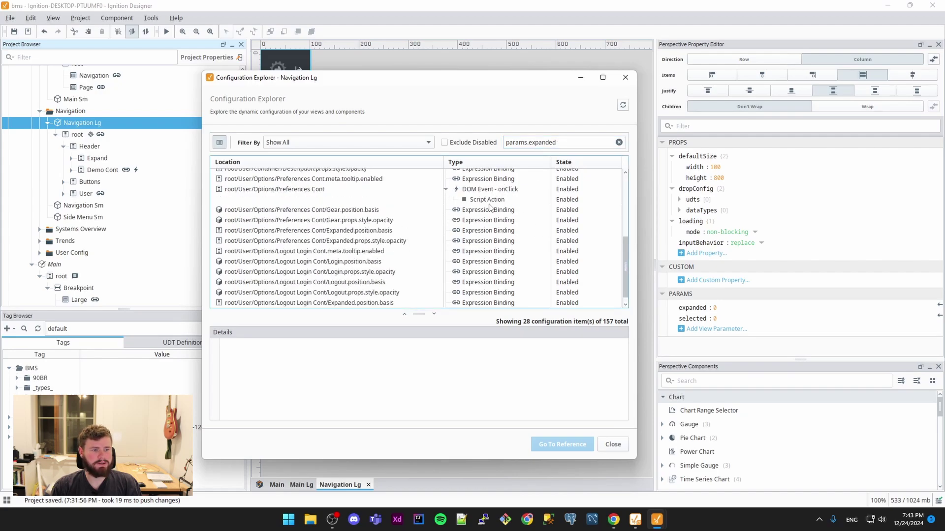
pyautogui.scroll(5, 491, 226)
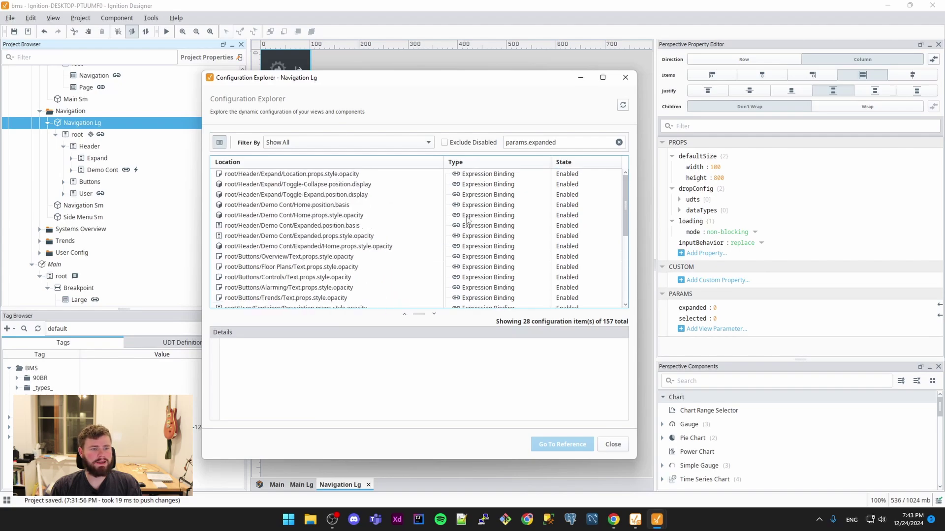
pyautogui.scroll(-3, 483, 254)
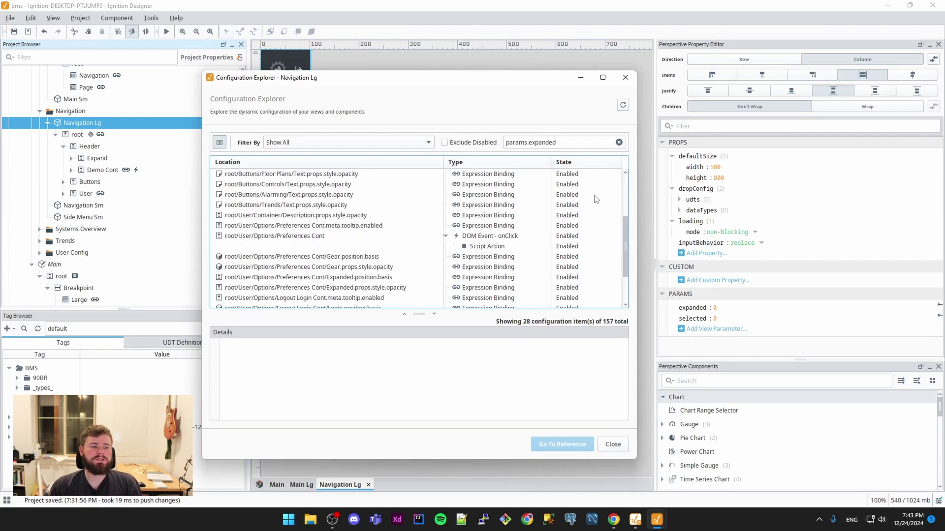
# Show Toggle-Expand's display expression {view.params.expanded}=0 among the 28 filtered items
pyautogui.click(565, 143)
pyautogui.doubleClick(551, 142)
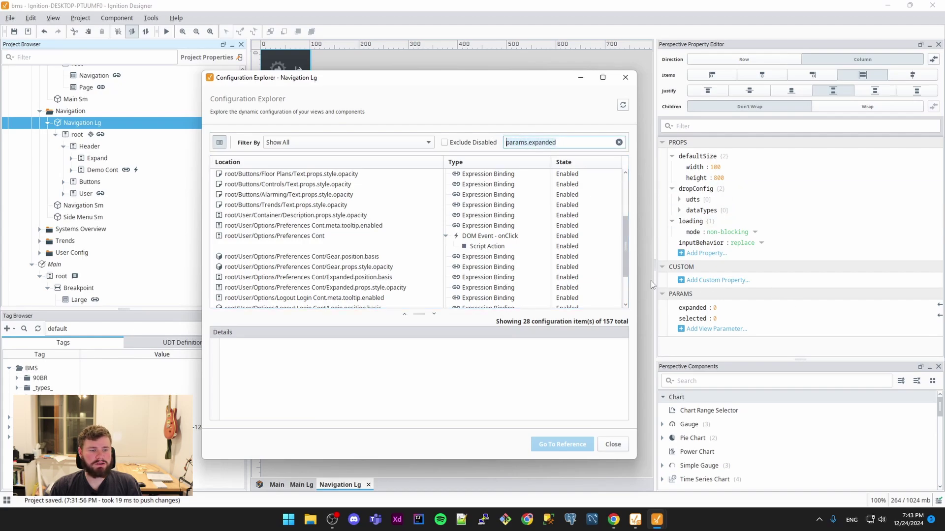
pyautogui.scroll(-2, 579, 260)
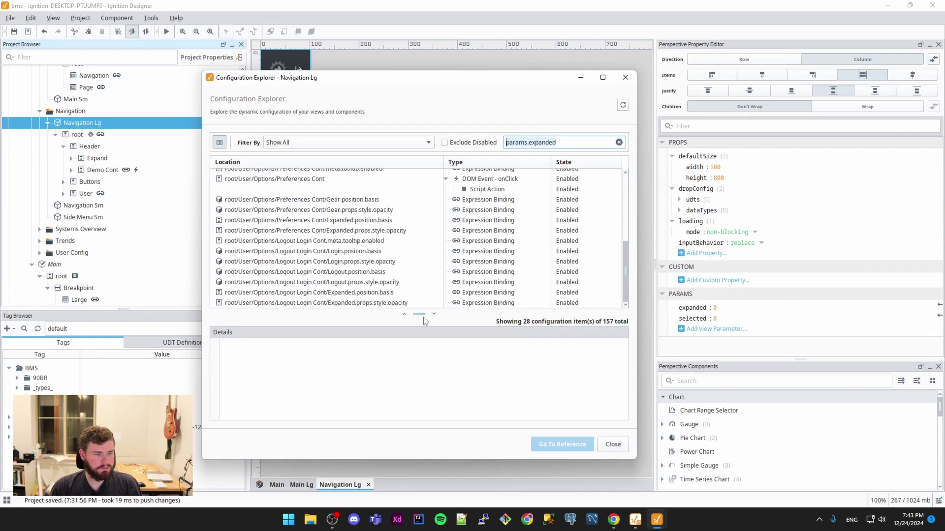
pyautogui.scroll(3, 453, 256)
pyautogui.scroll(-3, 464, 247)
pyautogui.scroll(5, 494, 276)
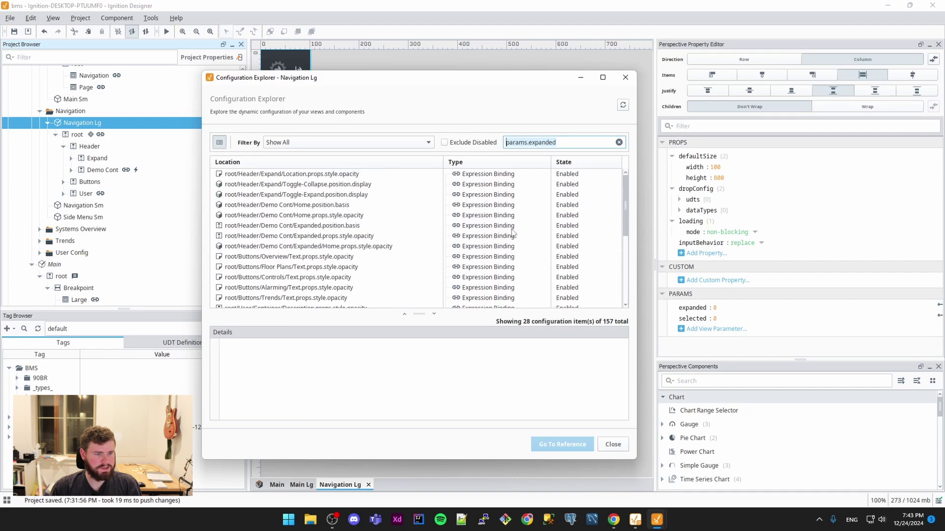
pyautogui.click(469, 195)
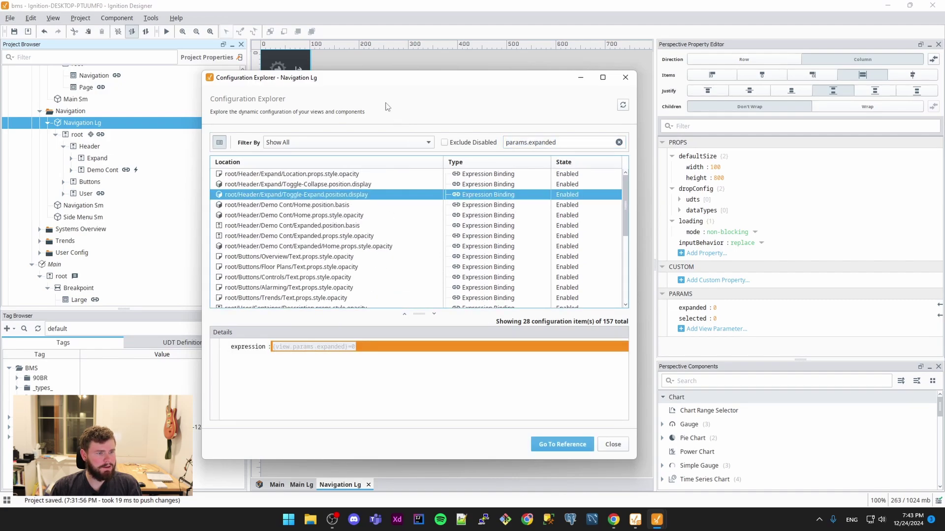
# Move the Configuration Explorer aside and select the Toggle-Expand icon under Header > Expand
pyautogui.moveTo(377, 82); pyautogui.dragTo(595, 72)
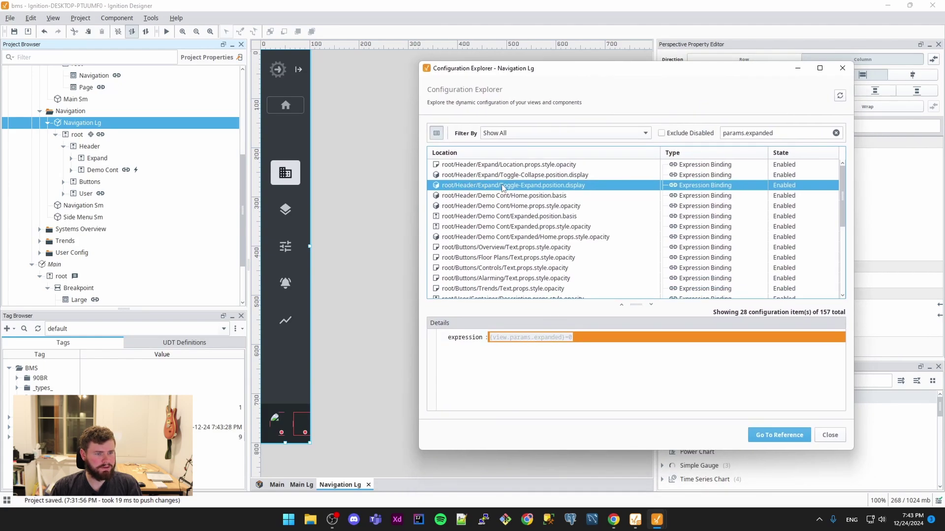
pyautogui.click(72, 158)
pyautogui.click(115, 195)
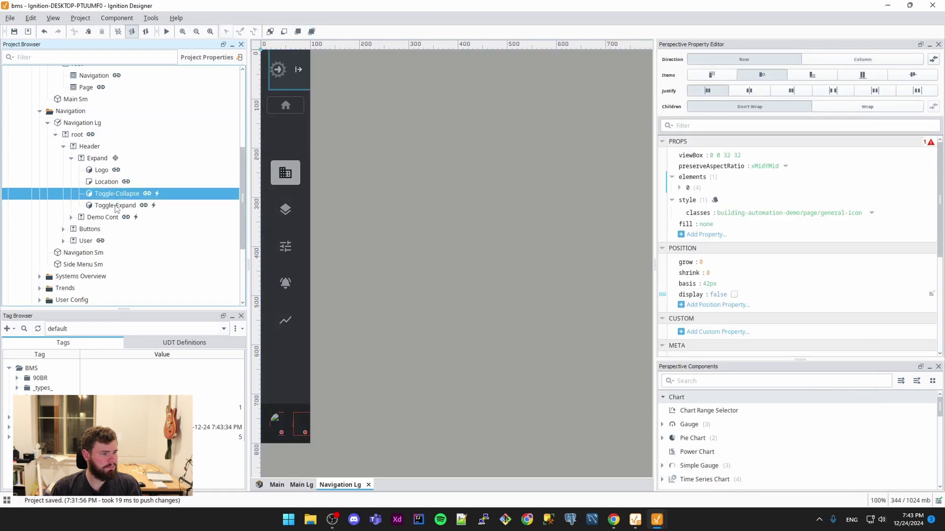
pyautogui.click(116, 206)
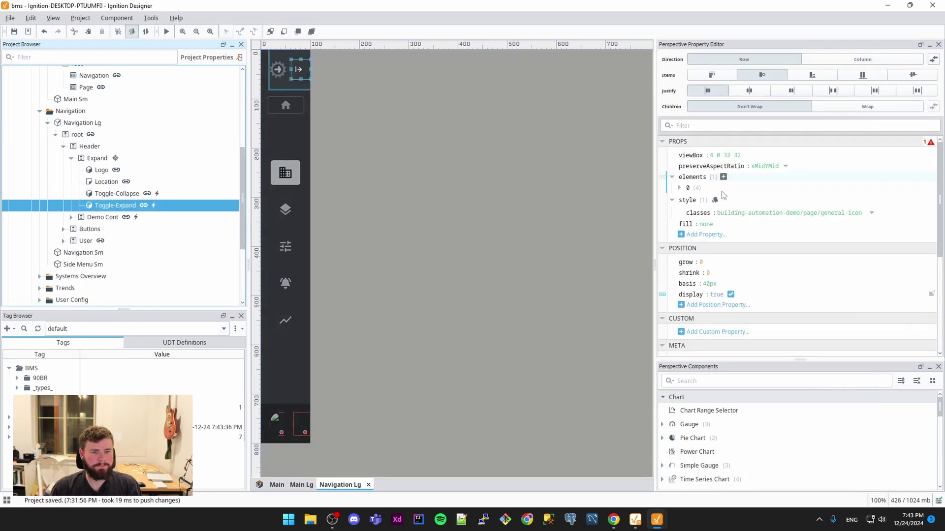
# Review Toggle-Expand's display binding expression, then toggle display off and back on
pyautogui.click(663, 296)
pyautogui.hotkey('ctrl', 'a')
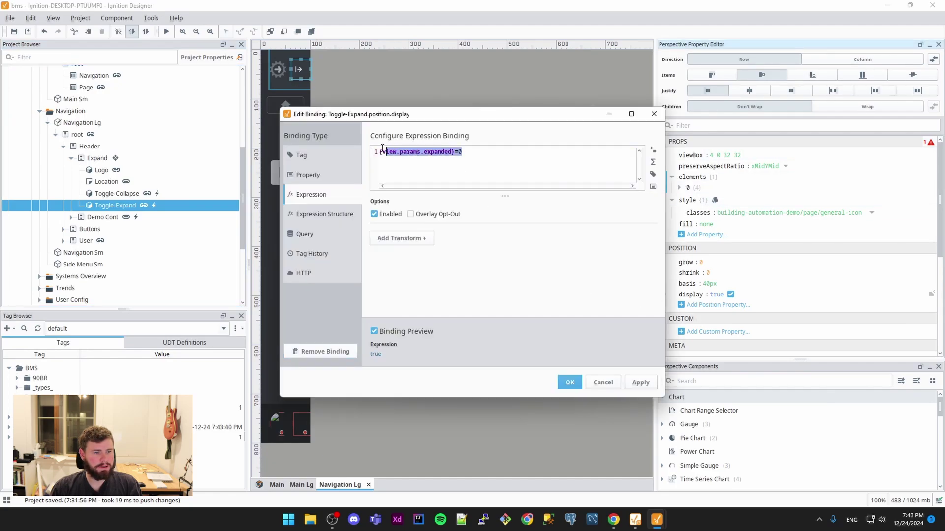
pyautogui.click(654, 113)
pyautogui.click(731, 294)
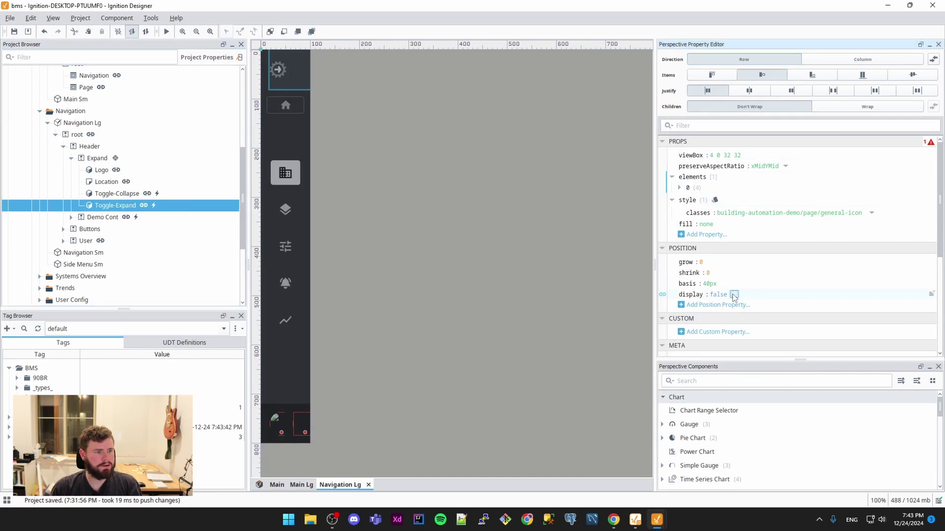
pyautogui.click(732, 295)
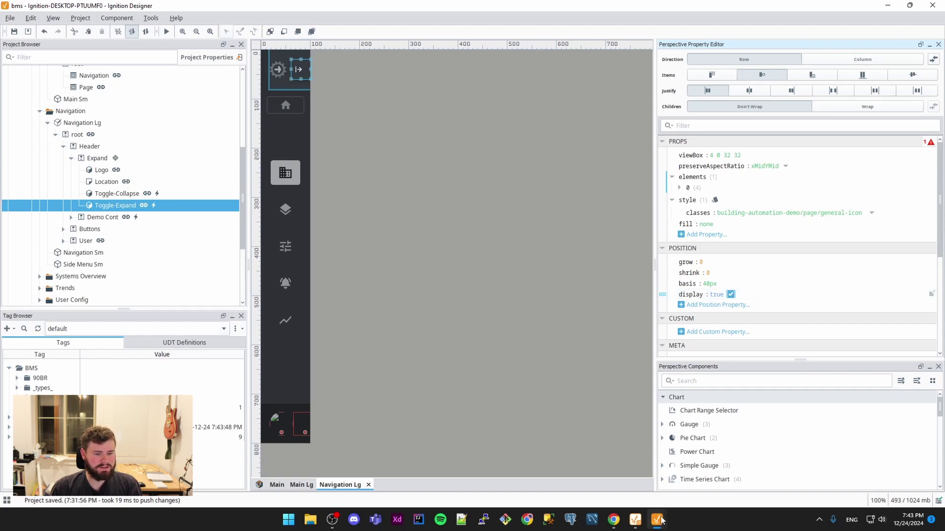
# Restore the Configuration Explorer and view the Preferences Cont onClick script entry
pyautogui.moveTo(659, 519)
pyautogui.click(700, 487)
pyautogui.scroll(-5, 689, 227)
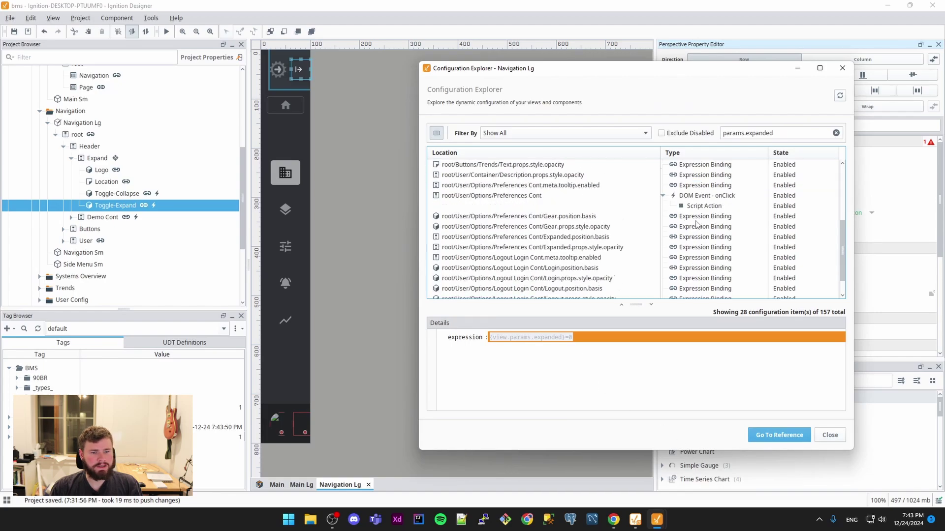
pyautogui.click(707, 181)
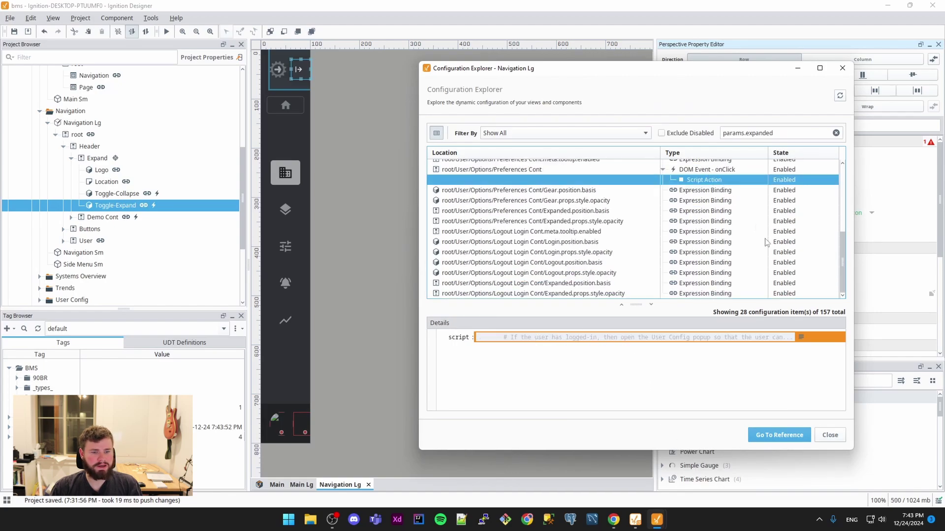
# Review Gear's position basis binding expression, then open Preferences Cont's onClick script action
pyautogui.click(710, 190)
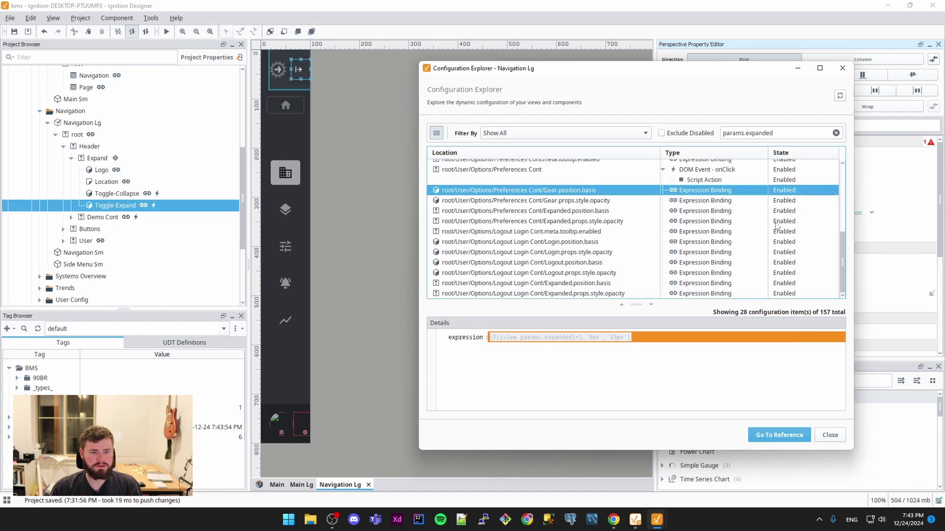
pyautogui.click(779, 435)
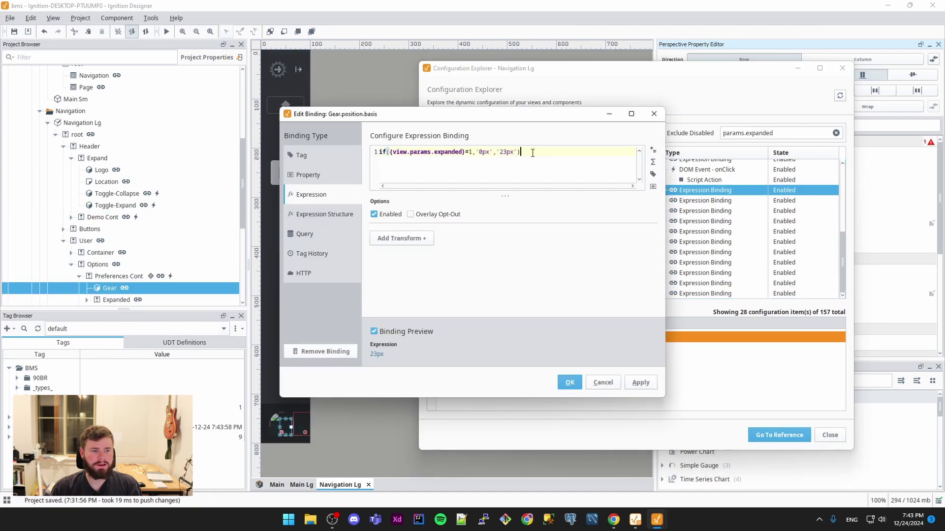
pyautogui.moveTo(531, 152); pyautogui.dragTo(380, 153)
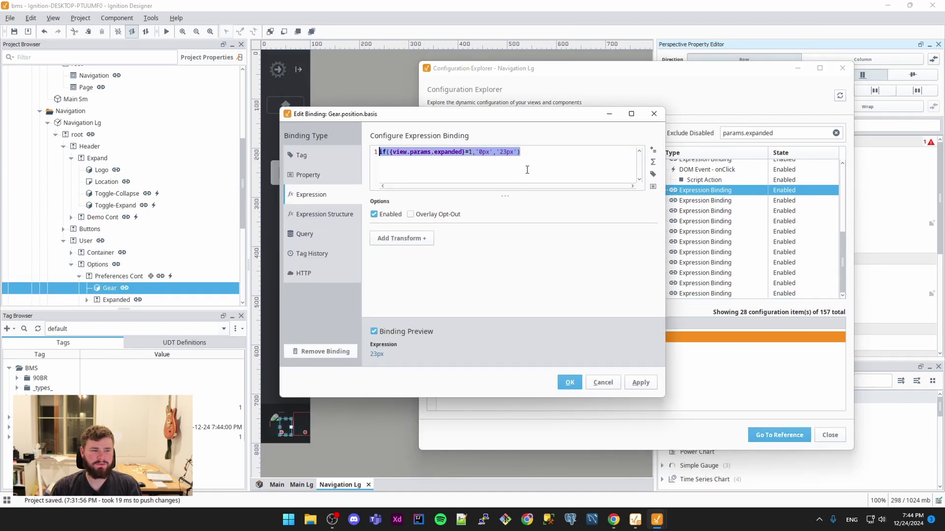
pyautogui.click(654, 114)
pyautogui.click(708, 183)
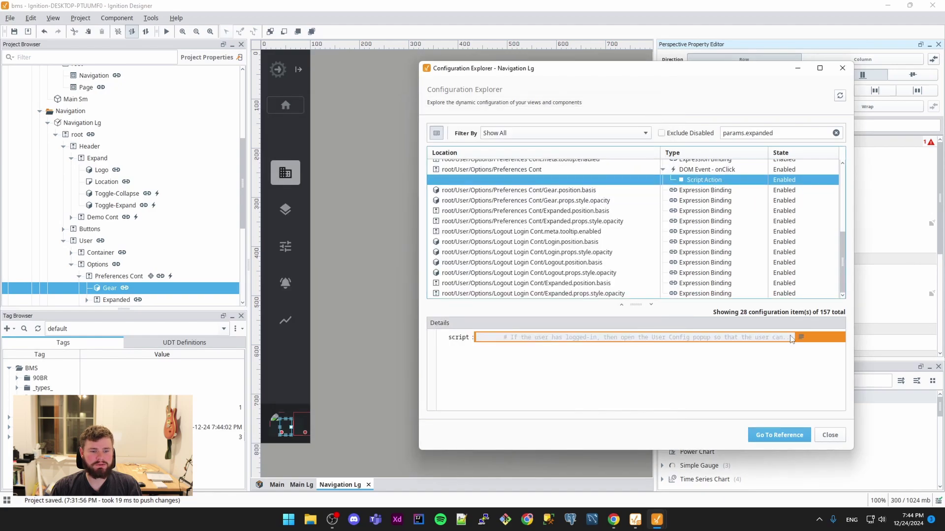
pyautogui.click(780, 435)
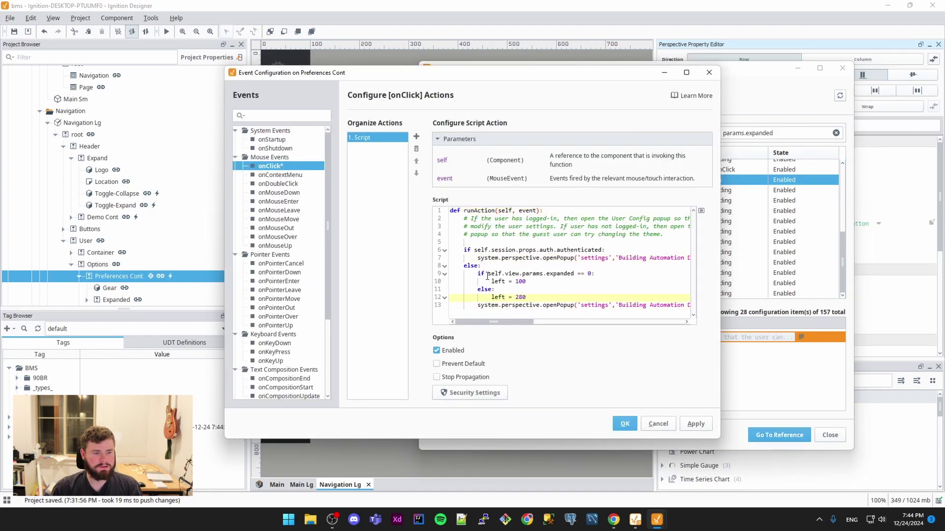
# Read the onClick script's params.expanded check on line 9, then close the Event Configuration dialog
pyautogui.moveTo(487, 277); pyautogui.dragTo(575, 273)
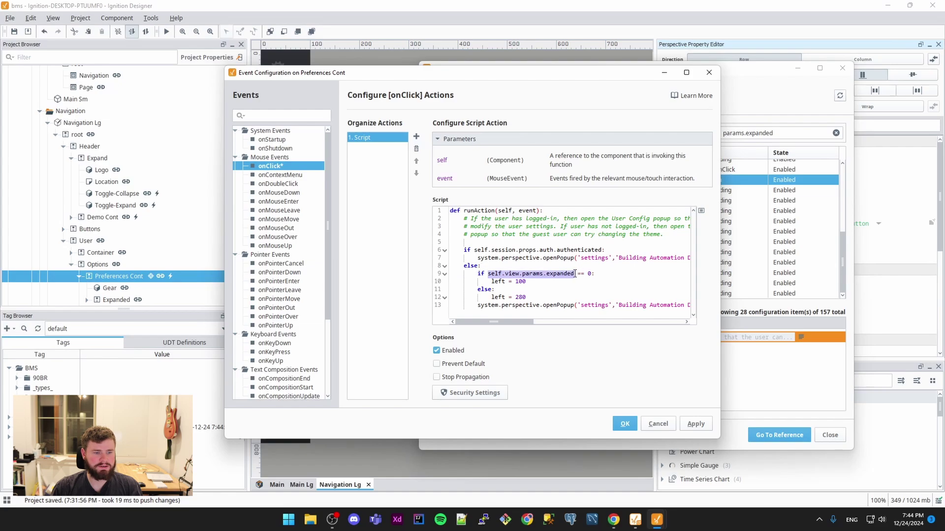
pyautogui.click(549, 278)
pyautogui.moveTo(575, 274); pyautogui.dragTo(487, 274)
pyautogui.press('End')
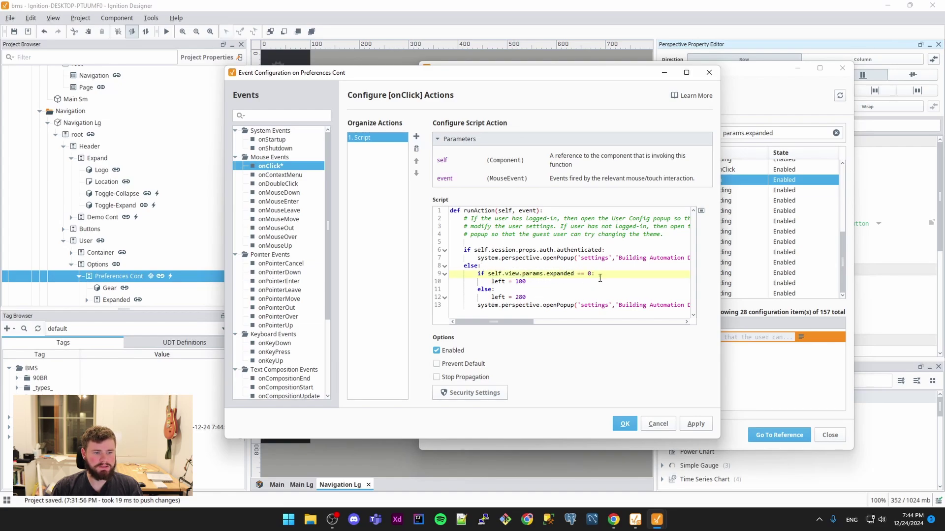
pyautogui.moveTo(587, 274); pyautogui.dragTo(543, 275)
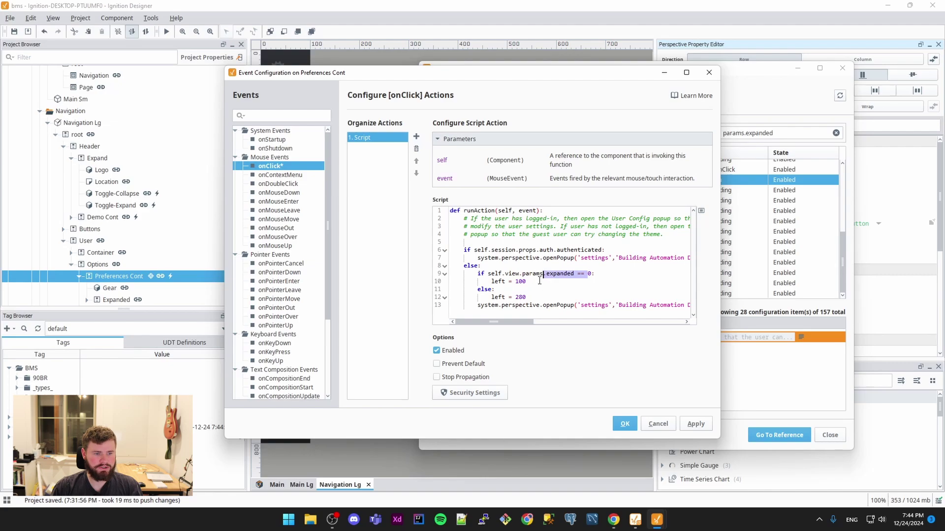
pyautogui.click(547, 297)
pyautogui.hscroll(5, 548, 295)
pyautogui.hscroll(-5, 549, 294)
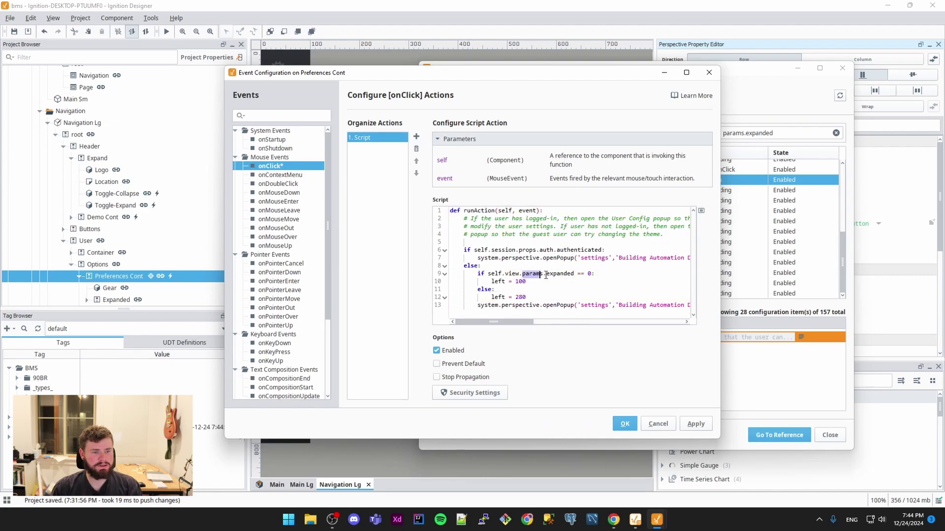
pyautogui.moveTo(545, 275); pyautogui.dragTo(523, 277)
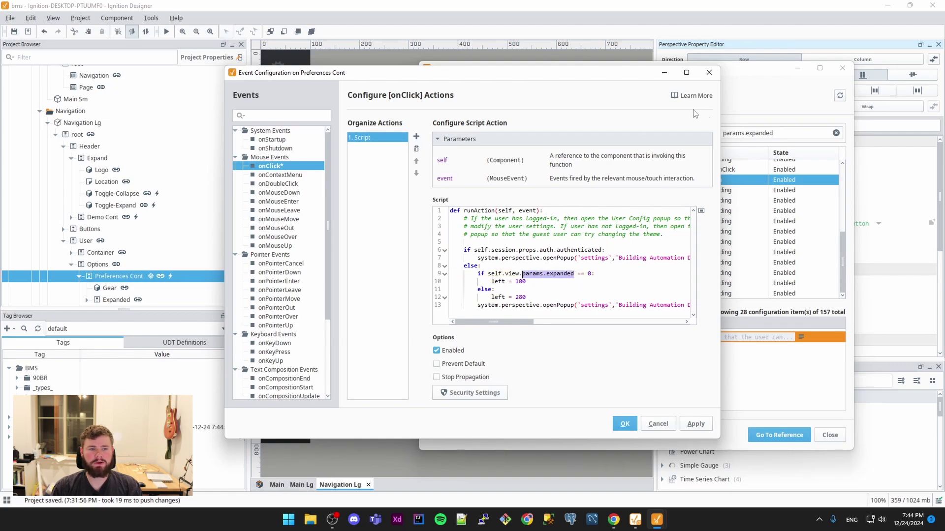
pyautogui.click(708, 73)
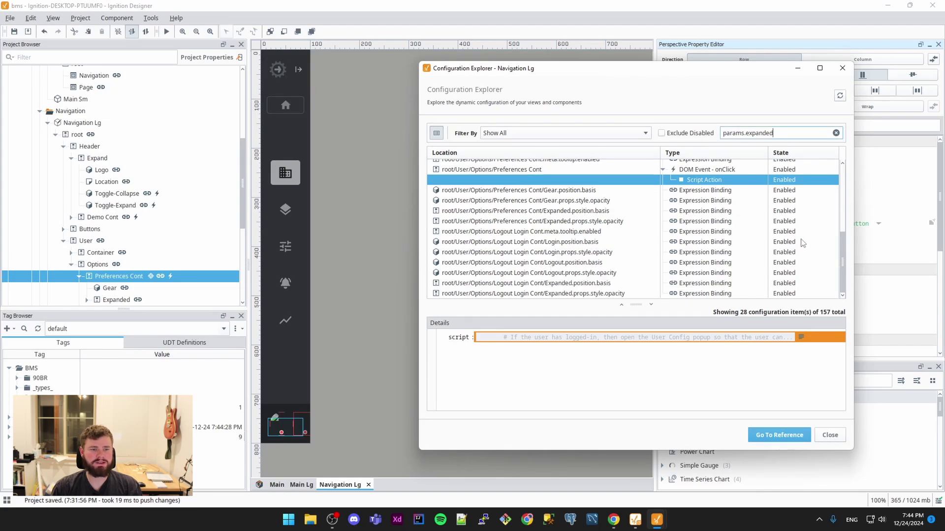
# Close the explorer, open Floor Plans Lg, then its embedded Floors & Zones view from Main
pyautogui.click(845, 72)
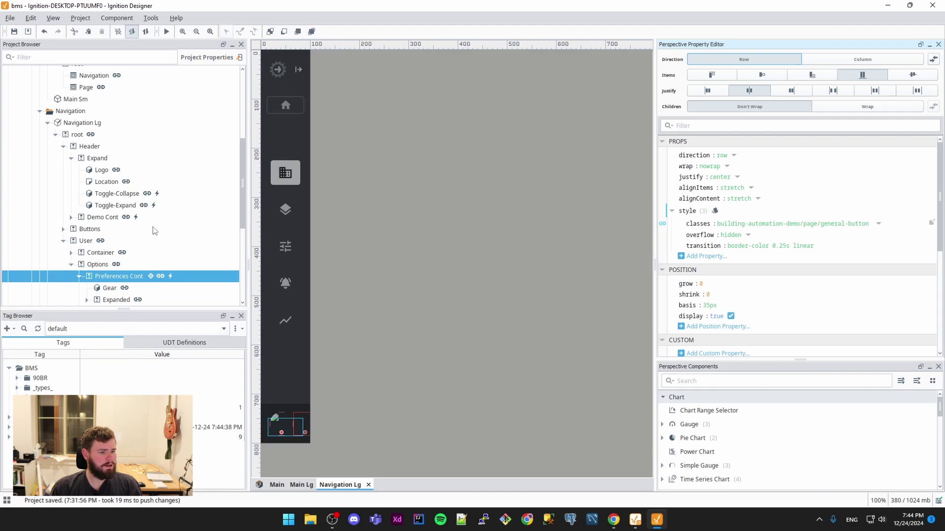
pyautogui.scroll(3, 127, 218)
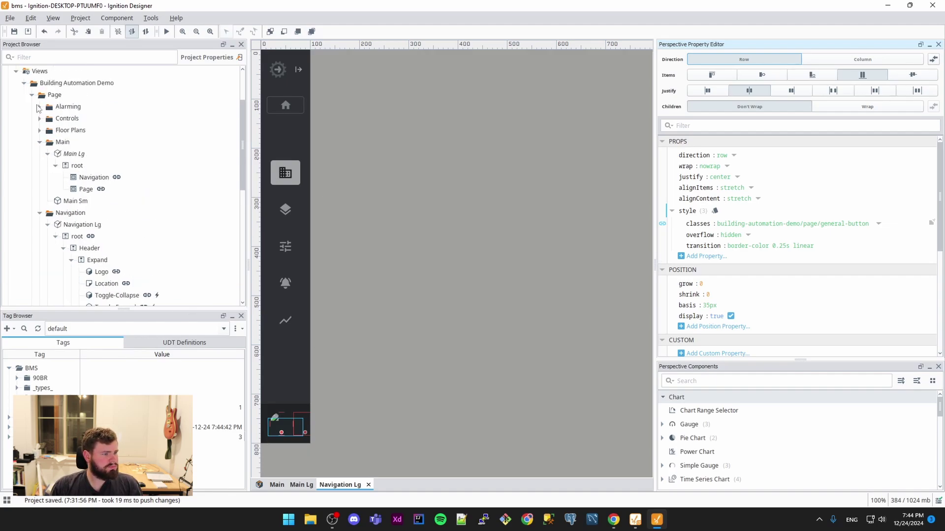
pyautogui.click(39, 130)
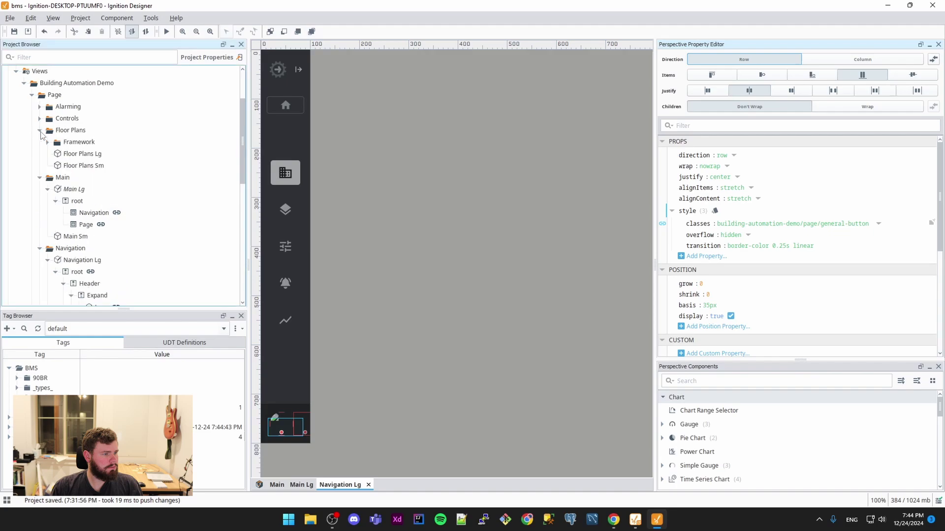
pyautogui.doubleClick(89, 154)
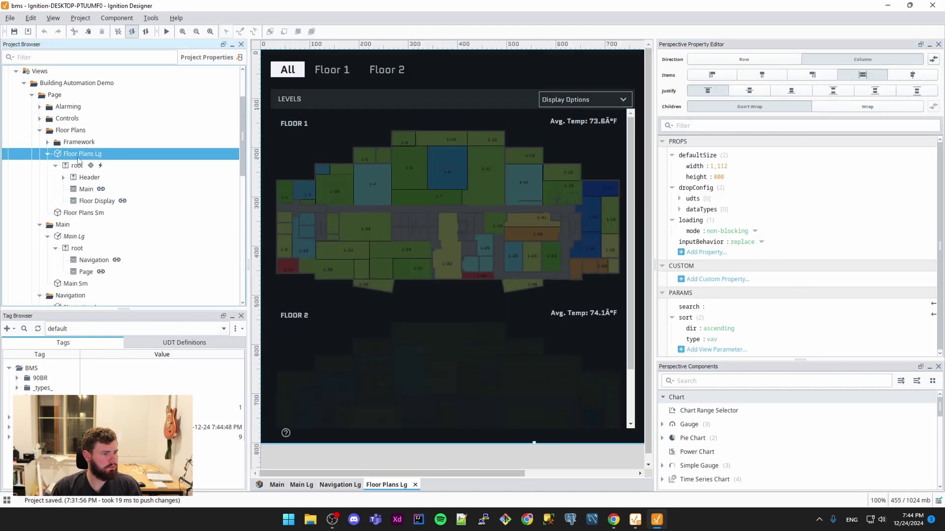
pyautogui.click(88, 190)
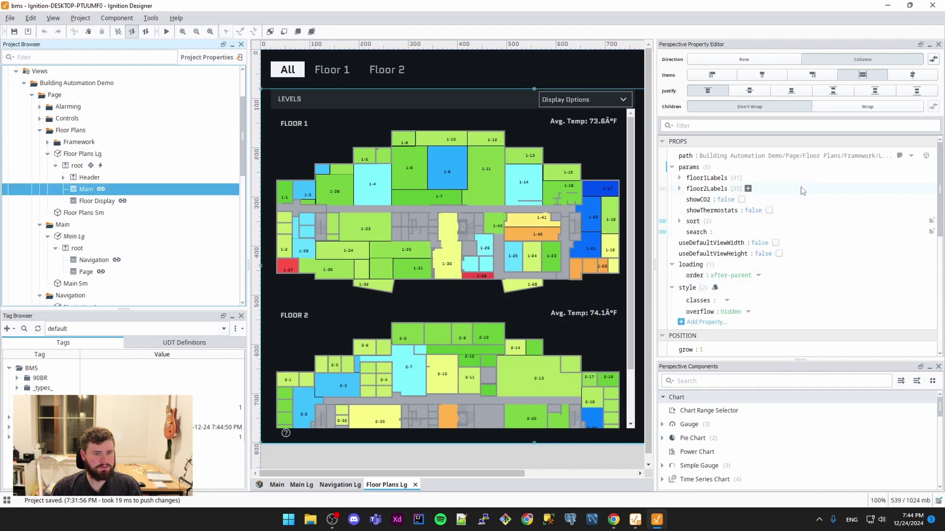
pyautogui.click(926, 156)
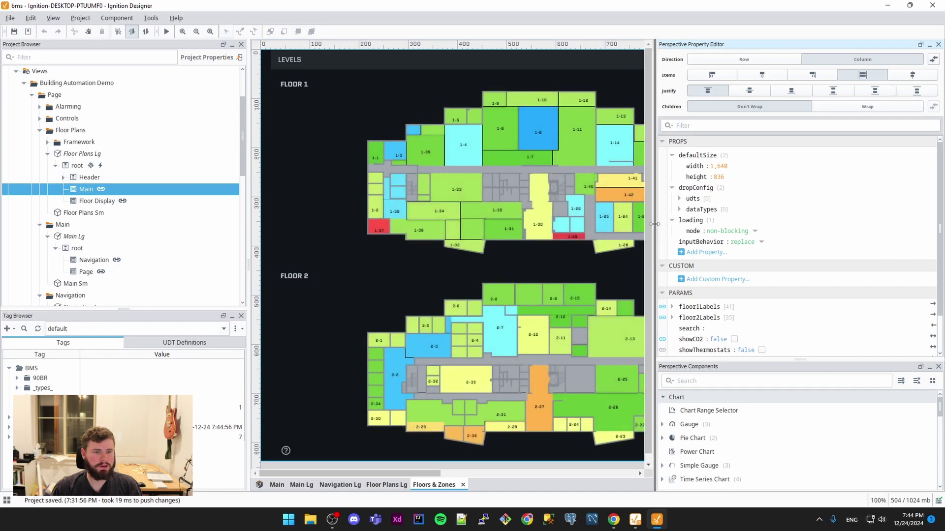
pyautogui.moveTo(654, 224); pyautogui.dragTo(730, 222)
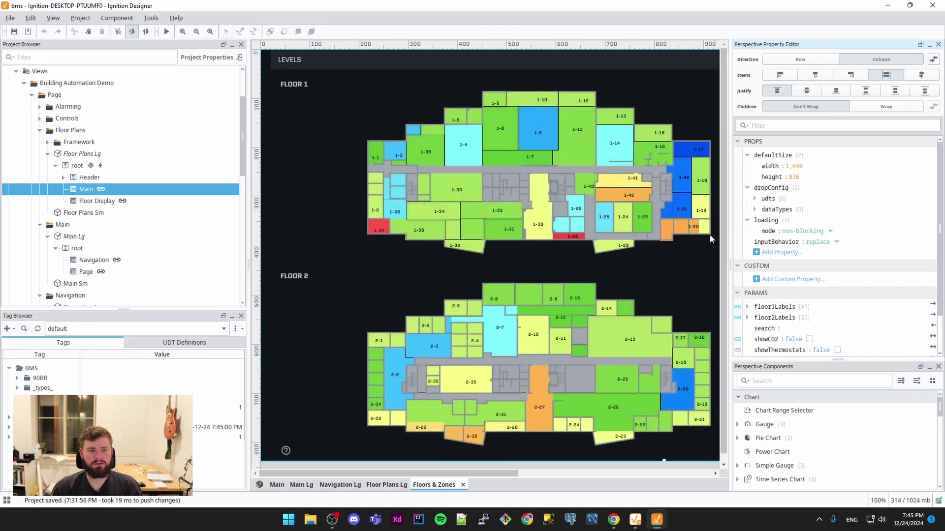
pyautogui.moveTo(747, 243)
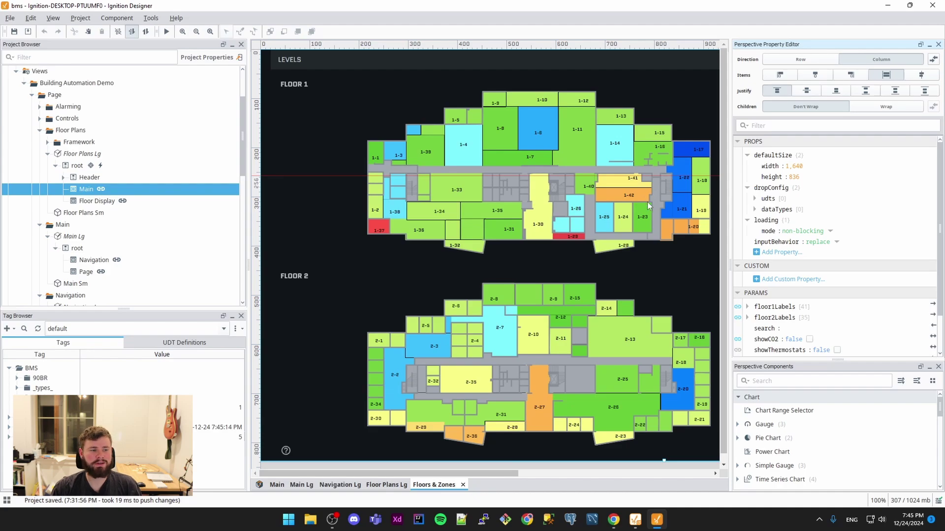
# Sort Floor Plans Lg's 79 configuration items by type and expand root's onStartup event
pyautogui.rightClick(82, 156)
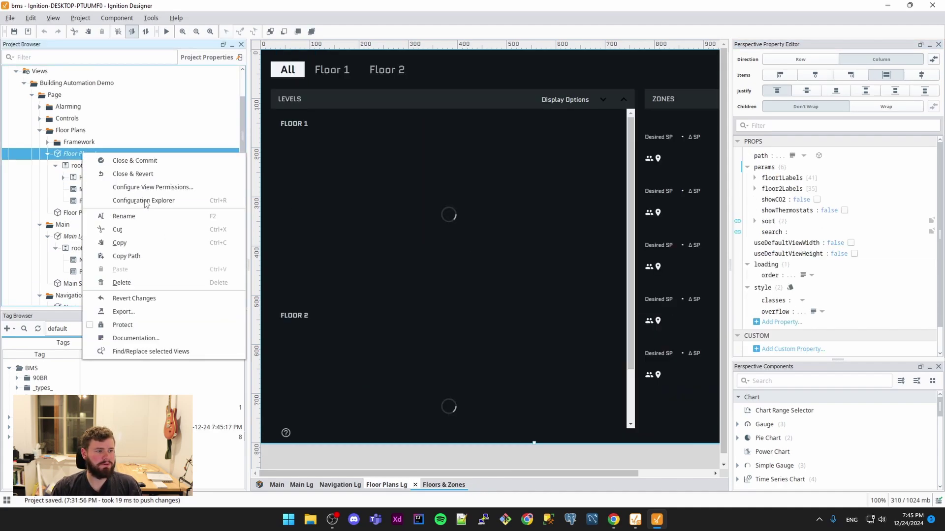
pyautogui.click(147, 206)
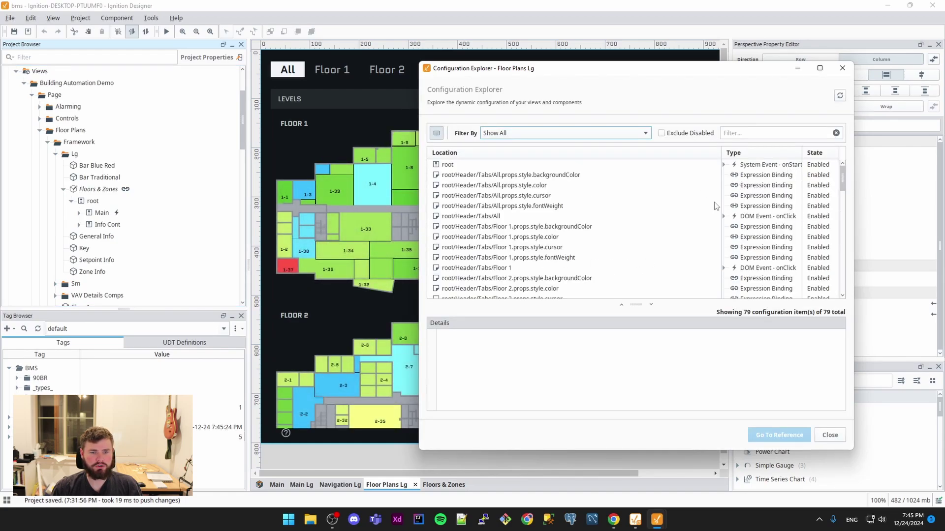
pyautogui.click(753, 153)
pyautogui.scroll(-5, 787, 224)
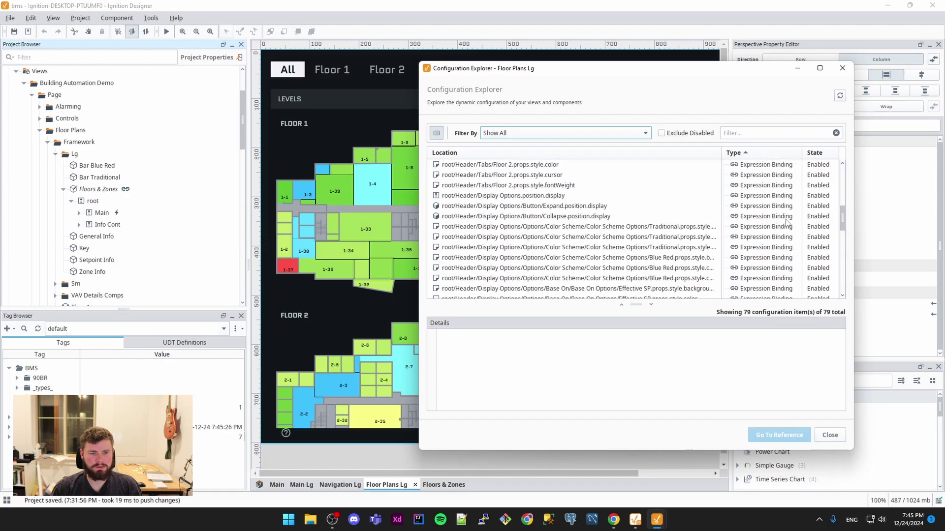
pyautogui.scroll(-10, 787, 224)
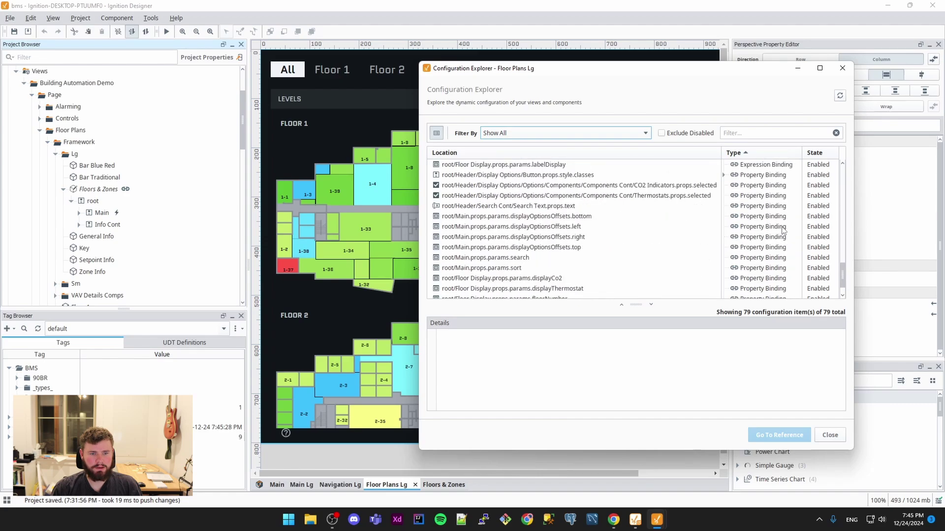
pyautogui.scroll(-2, 784, 231)
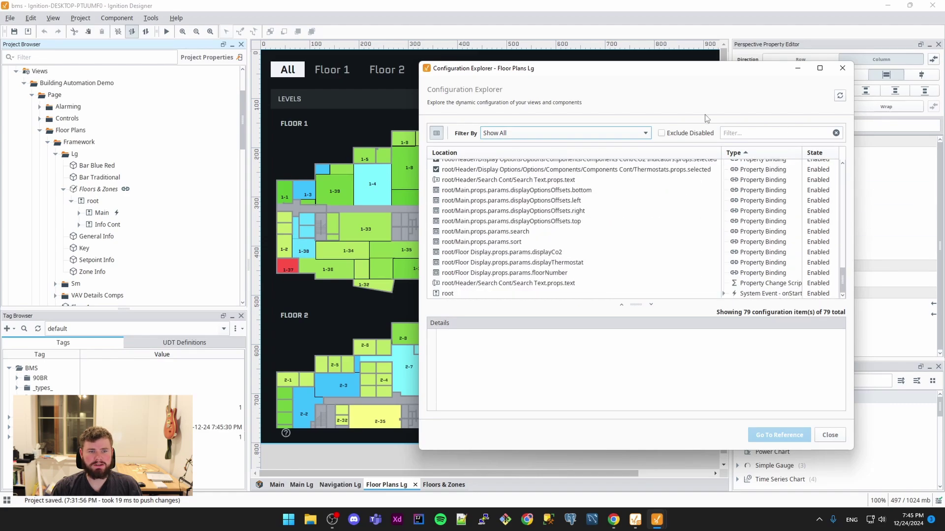
pyautogui.moveTo(656, 70); pyautogui.dragTo(405, 52)
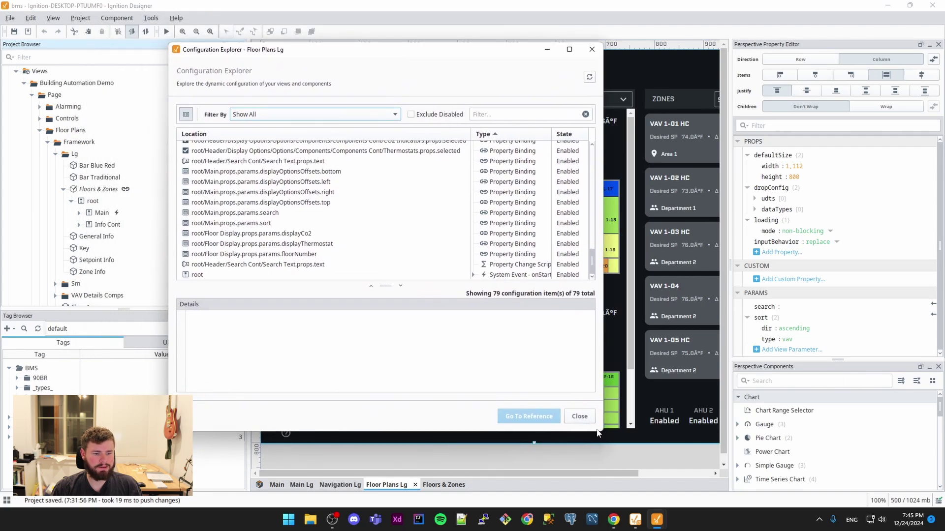
pyautogui.moveTo(603, 430); pyautogui.dragTo(779, 431)
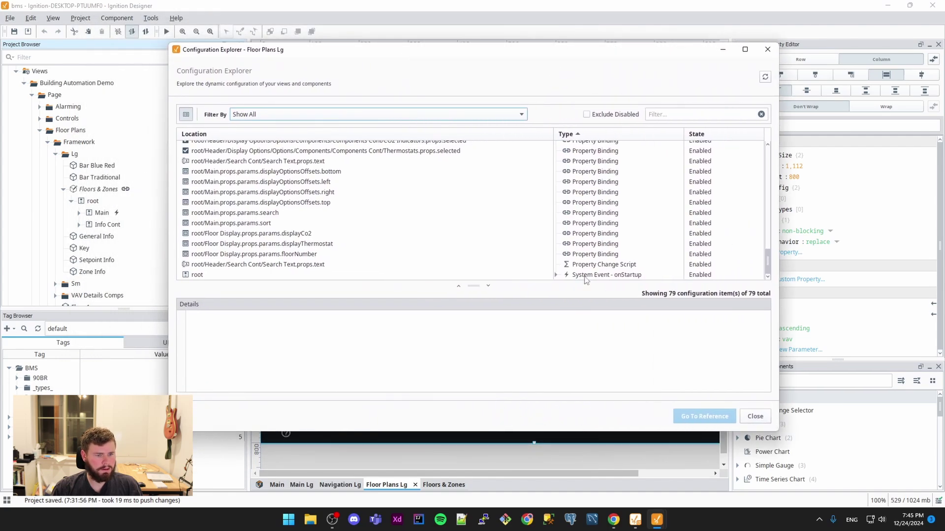
pyautogui.click(557, 275)
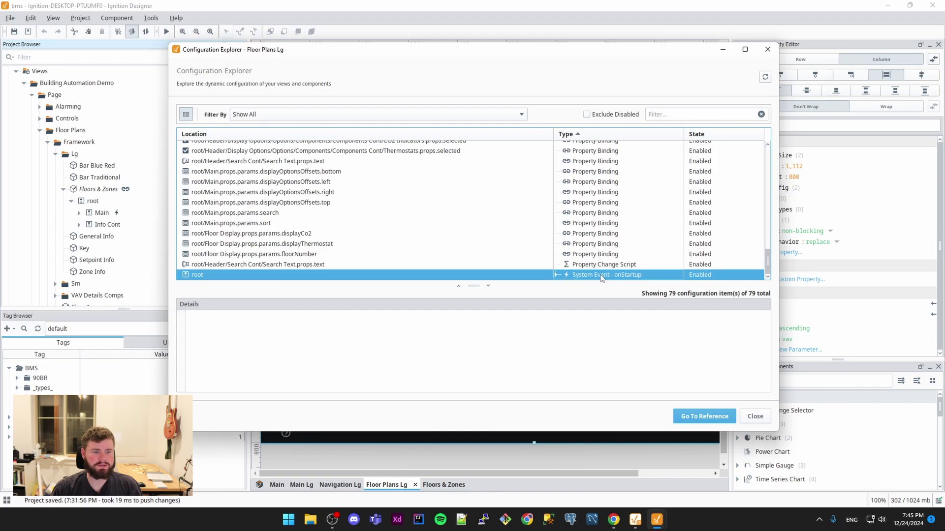
pyautogui.click(558, 275)
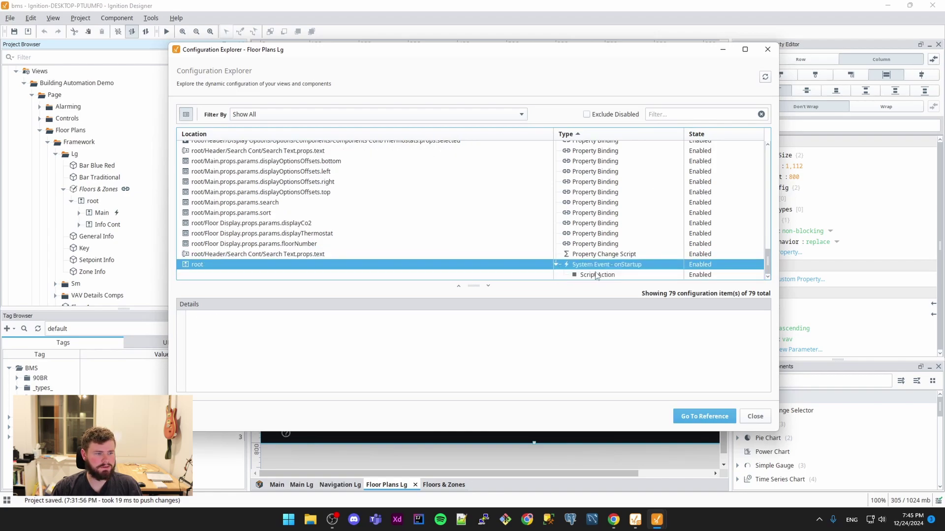
# Go to the reference and confirm the Floors & Zones root's onStartup event has No Action
pyautogui.press('Return')
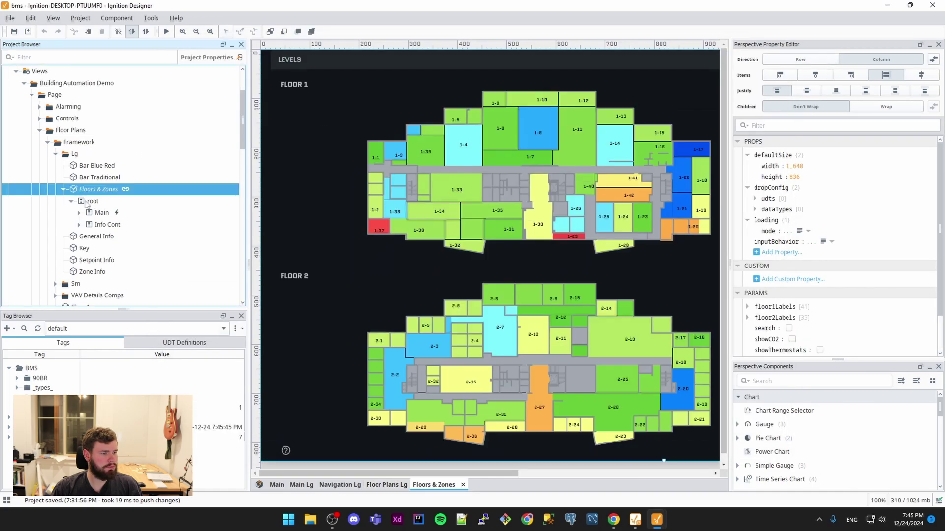
pyautogui.click(89, 201)
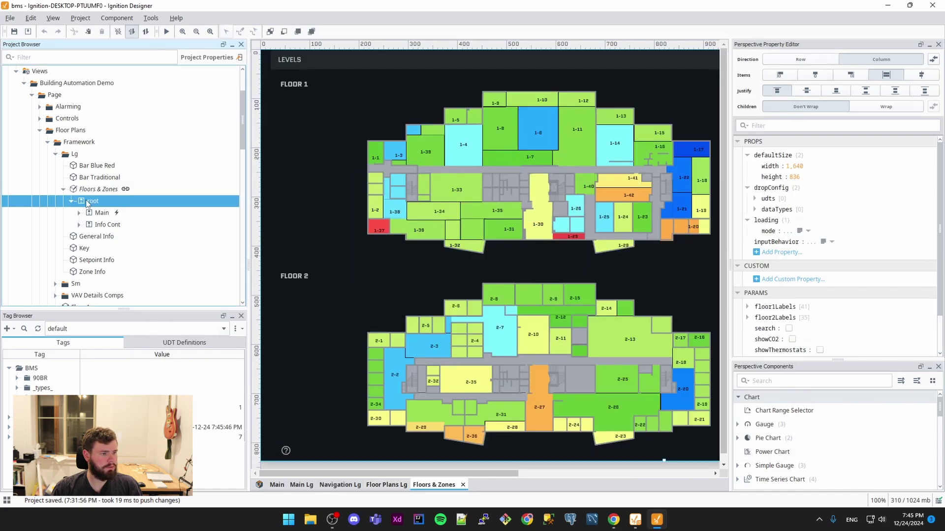
pyautogui.rightClick(93, 202)
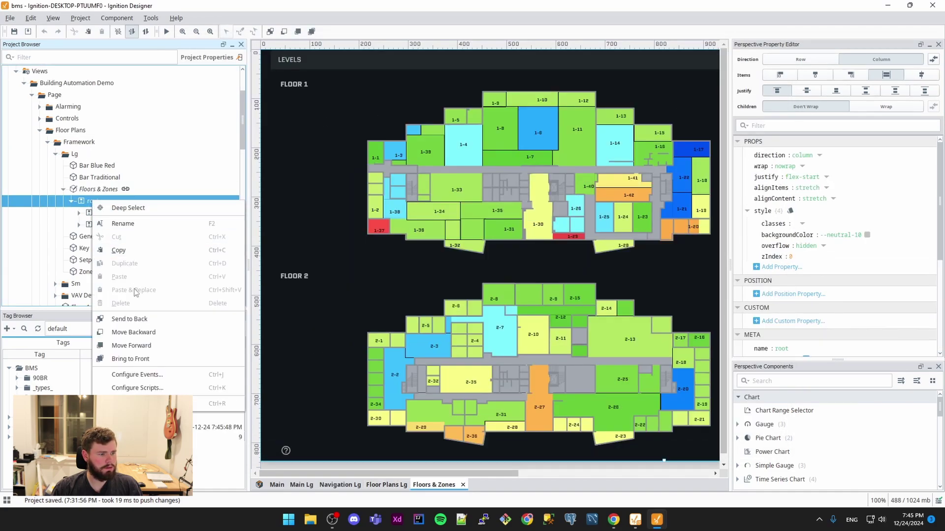
pyautogui.click(137, 374)
pyautogui.click(296, 140)
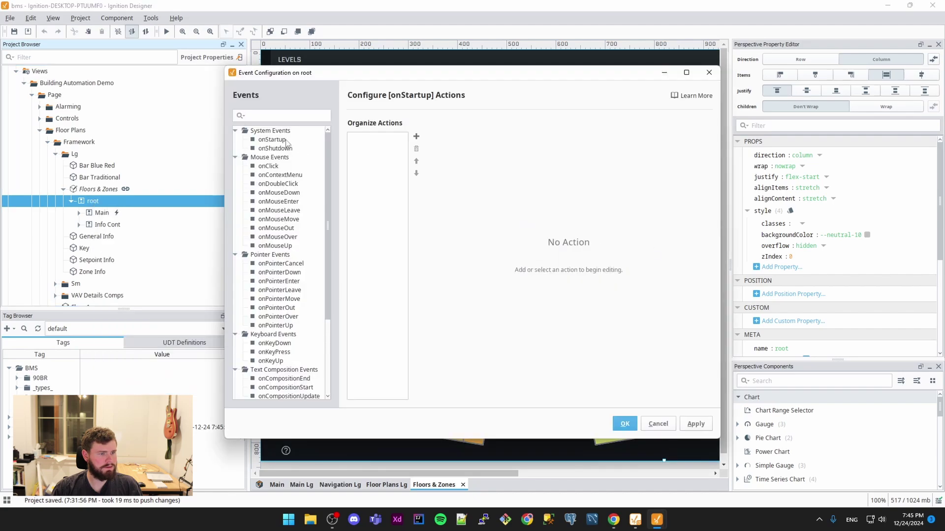
pyautogui.click(709, 72)
pyautogui.rightClick(98, 188)
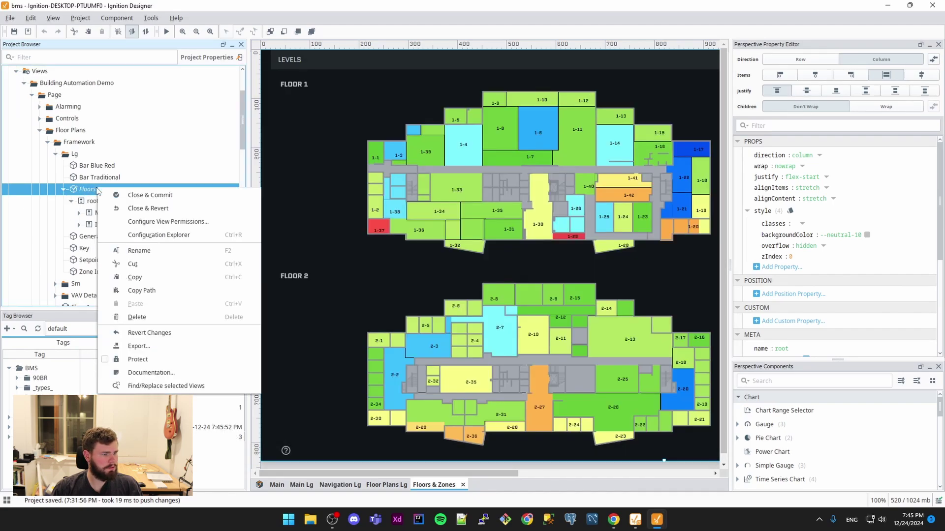
# Sort Floors & Zones' configuration by type and expand Sort Options' onActionPerformed Script Action
pyautogui.click(170, 234)
pyautogui.scroll(-10, 474, 233)
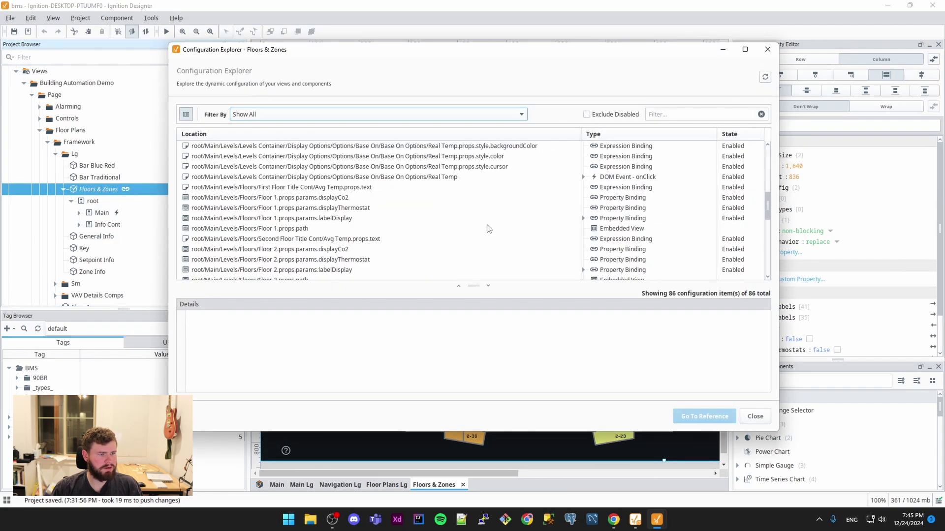
pyautogui.scroll(-1, 530, 237)
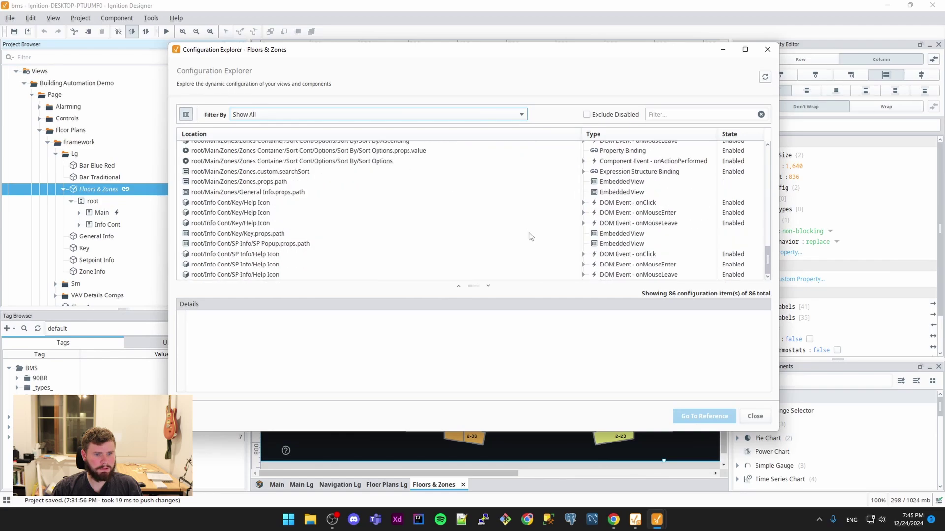
pyautogui.click(639, 134)
pyautogui.scroll(-3, 642, 236)
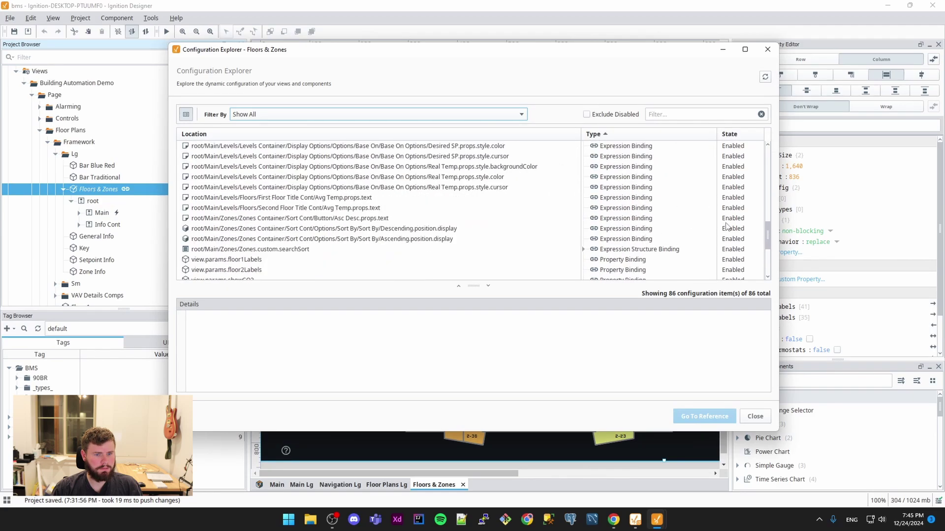
pyautogui.scroll(-2, 692, 244)
pyautogui.scroll(12, 679, 251)
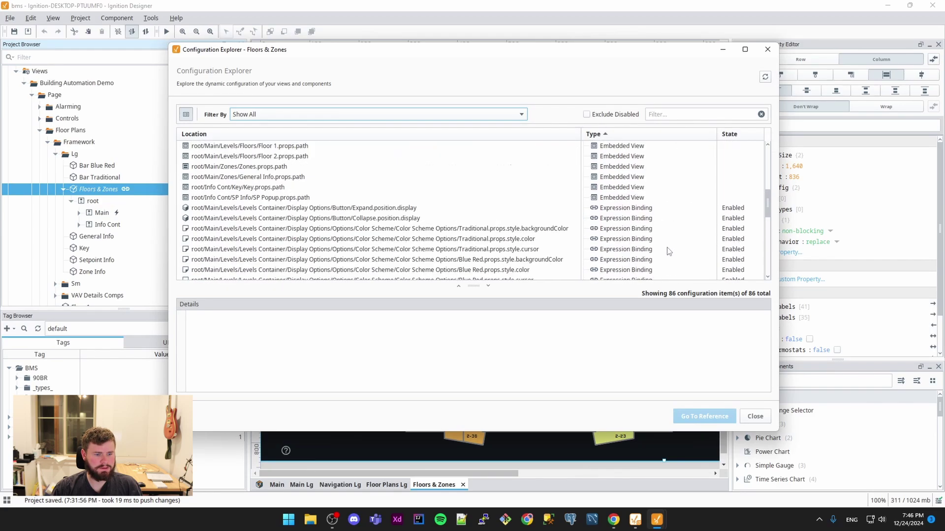
pyautogui.moveTo(636, 520)
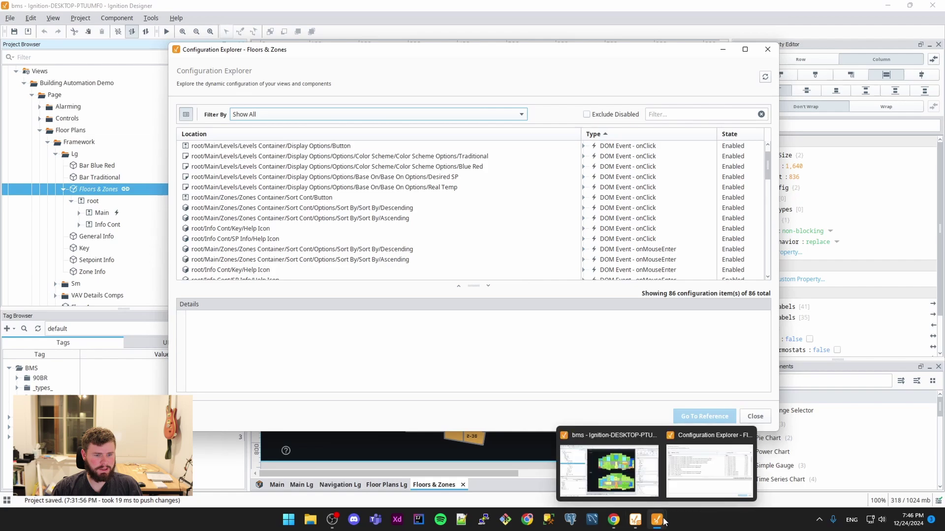
pyautogui.scroll(1, 689, 224)
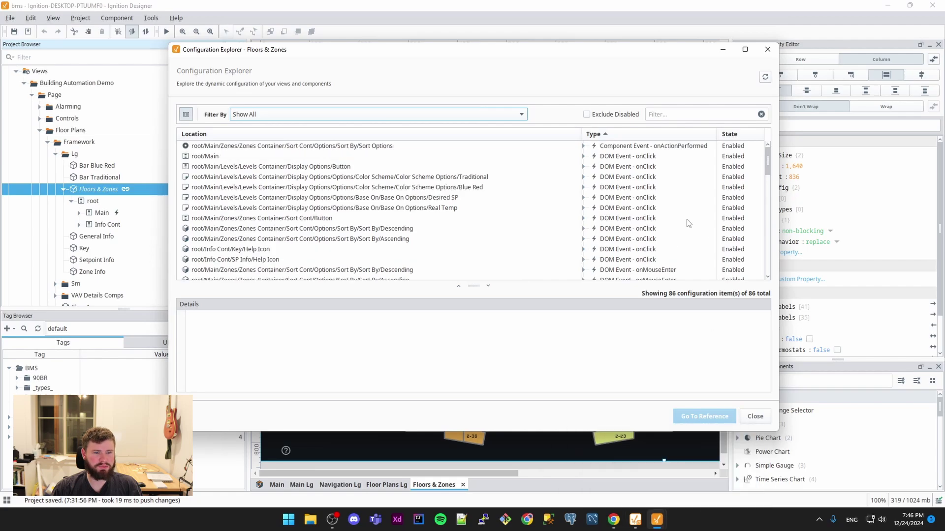
pyautogui.click(584, 146)
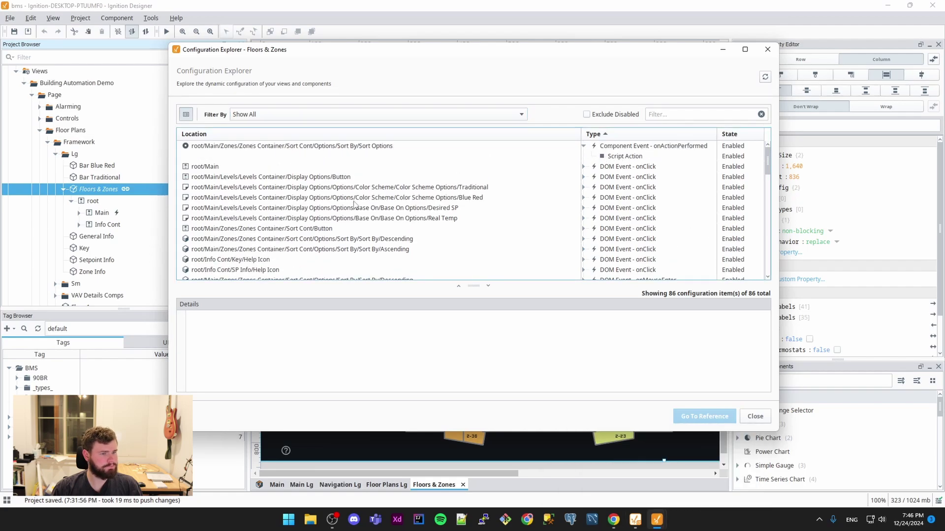
pyautogui.click(690, 113)
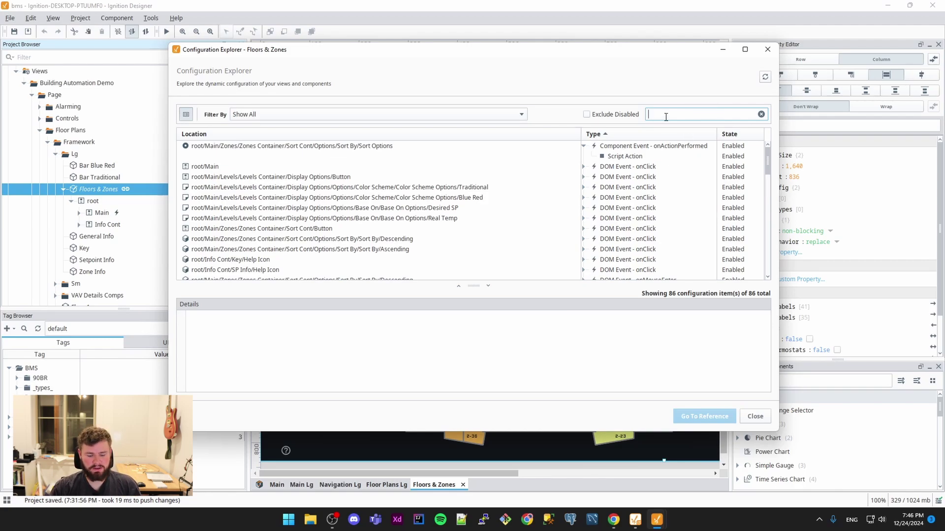
# Delete the shared.mylib. filter text to list all 86 items, then close the explorer
pyautogui.write('shared.mylib.')
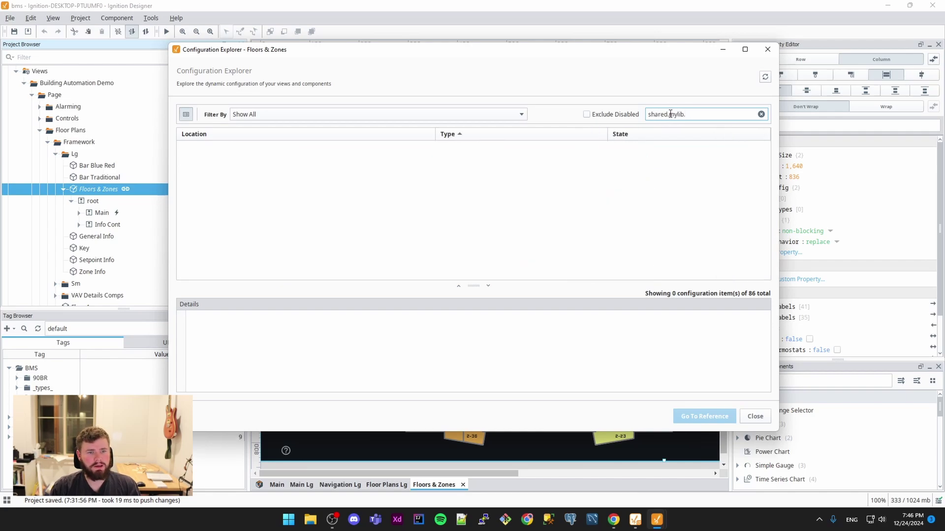
pyautogui.moveTo(696, 117); pyautogui.dragTo(643, 120)
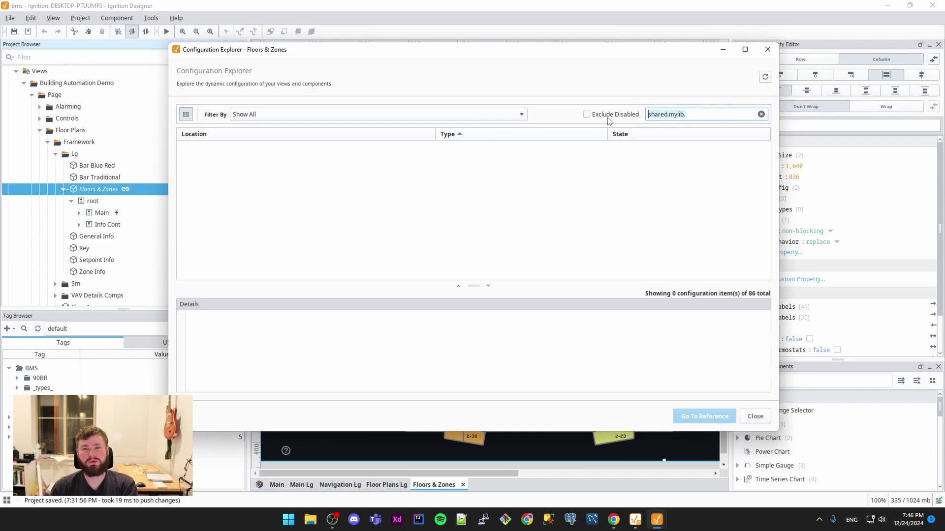
pyautogui.press('BackSpace')
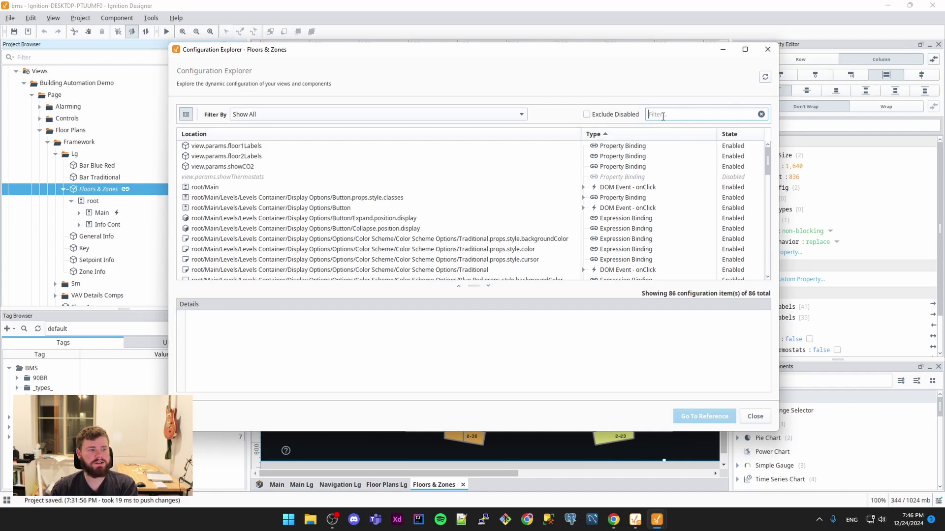
pyautogui.click(767, 49)
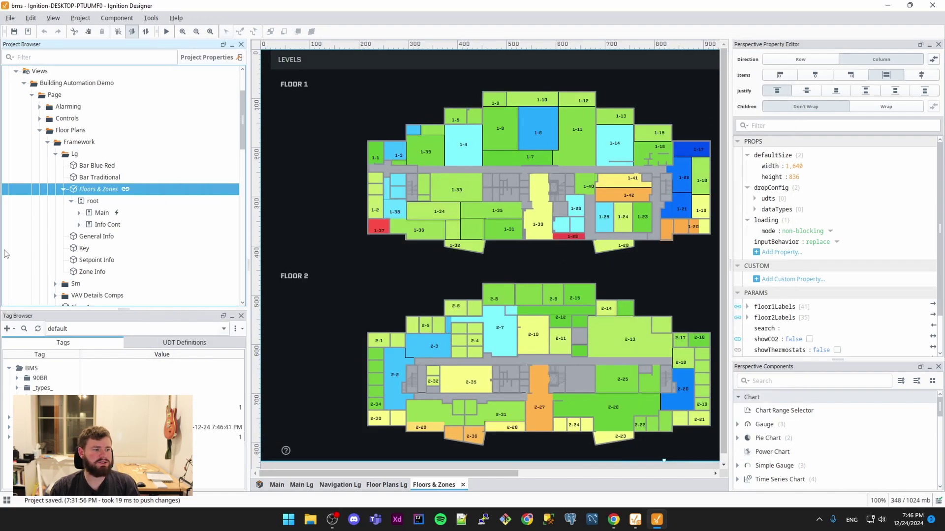
# Open the Lg folder's action menu and dismiss it without making changes
pyautogui.moveTo(103, 194)
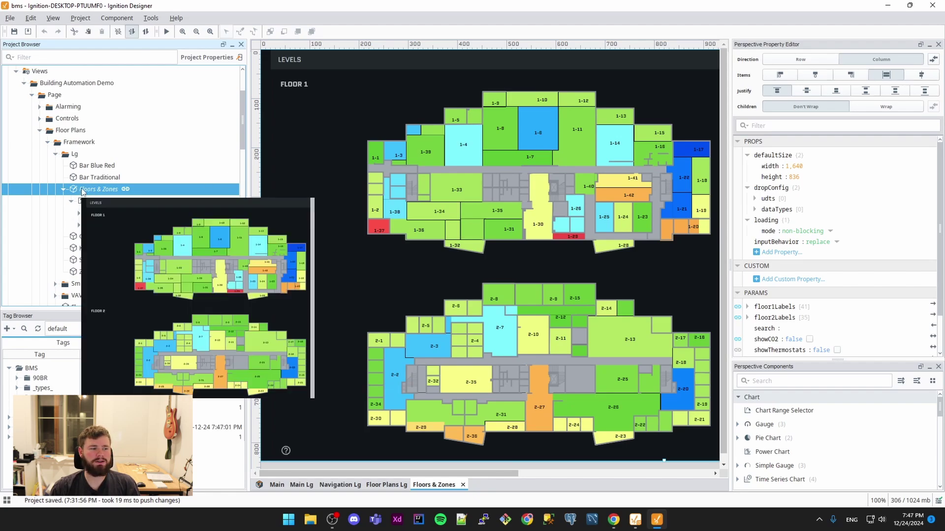
pyautogui.rightClick(73, 152)
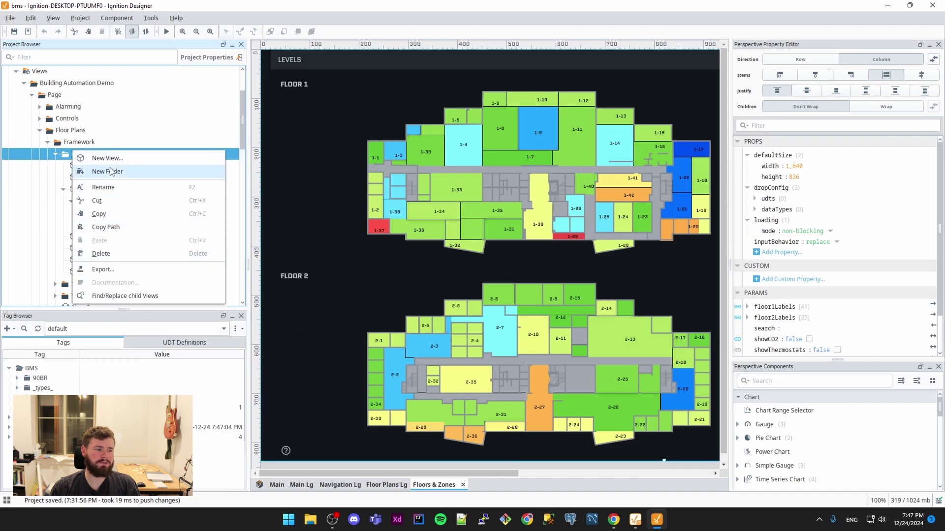
pyautogui.click(66, 159)
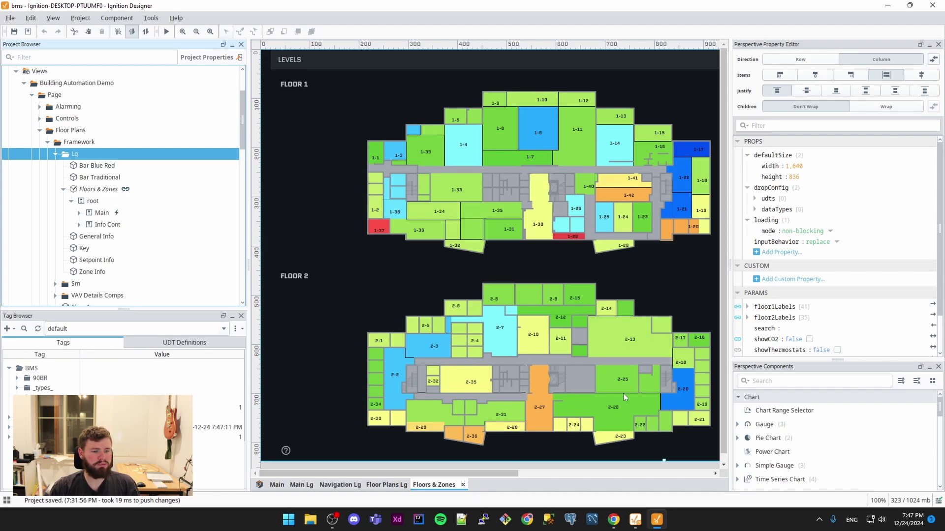
# Switch to the Floor Plans Lg view and collapse the Navigation Lg and Main tree nodes
pyautogui.click(386, 485)
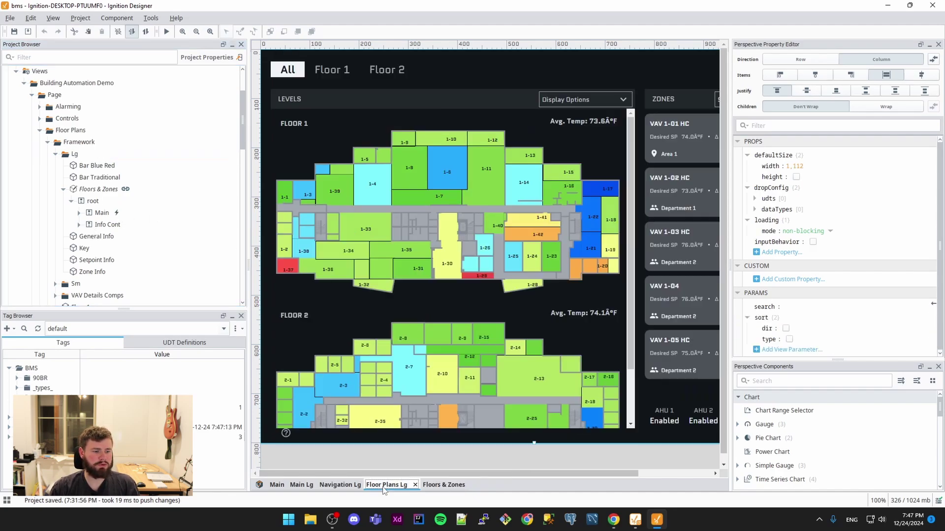
pyautogui.scroll(-5, 103, 197)
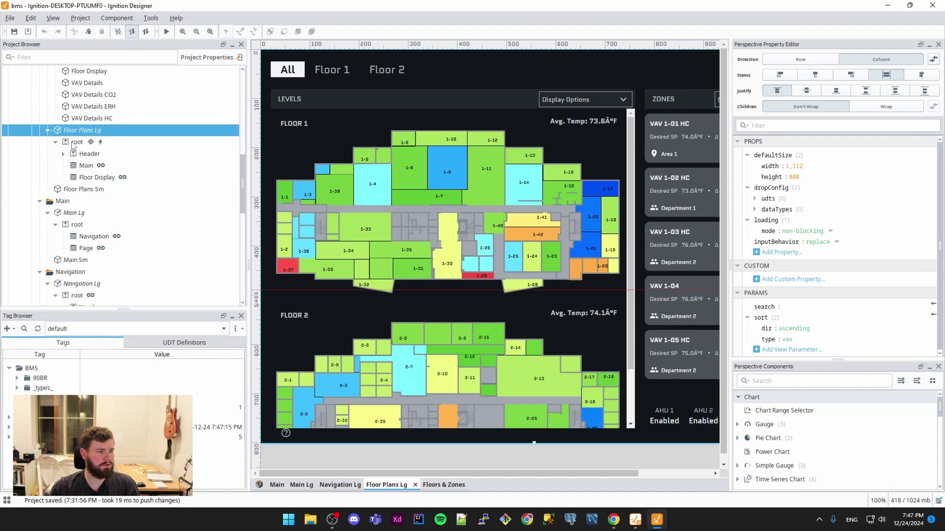
pyautogui.scroll(-4, 61, 219)
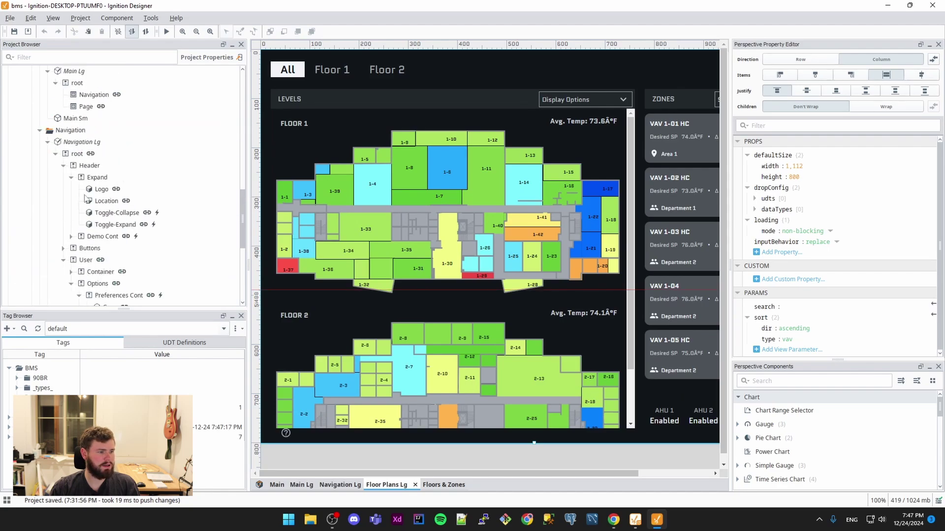
pyautogui.click(48, 142)
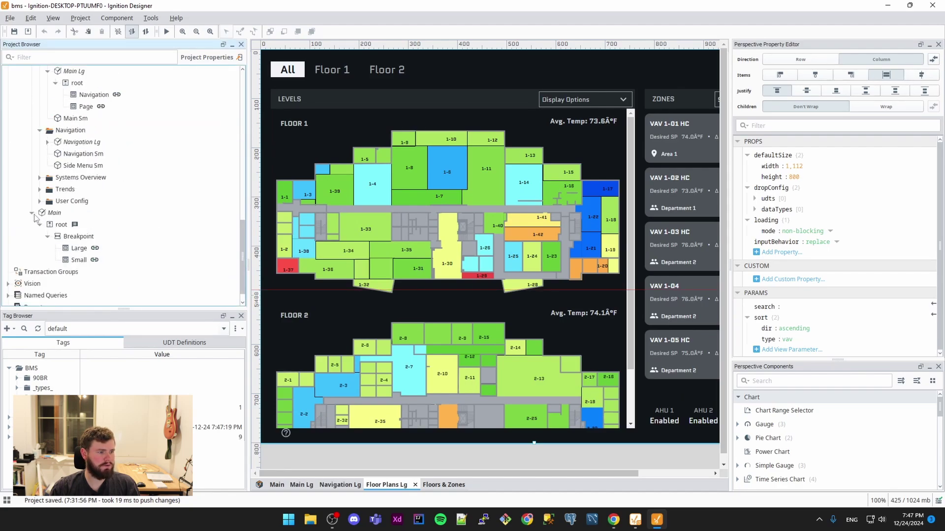
pyautogui.click(32, 213)
# Open the Main view and review its 20 items in the Configuration Explorer
pyautogui.doubleClick(45, 241)
pyautogui.rightClick(51, 241)
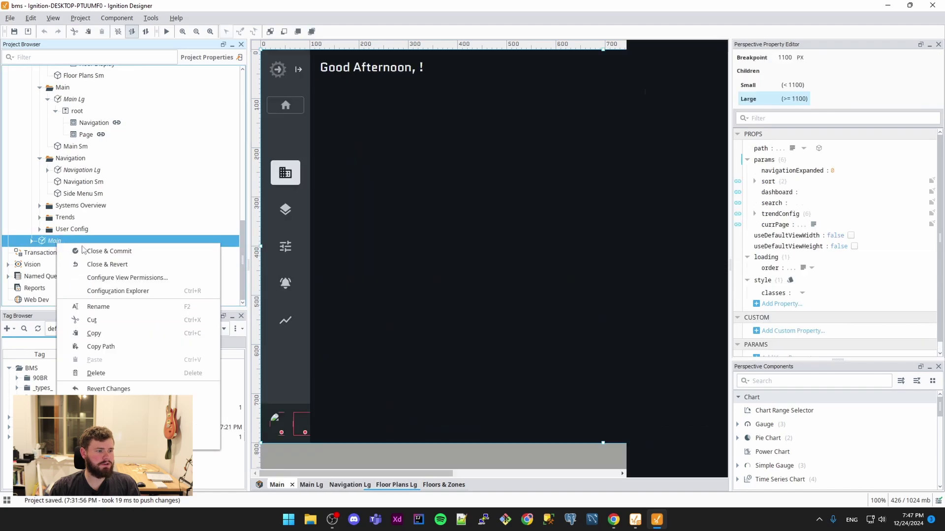
pyautogui.click(109, 289)
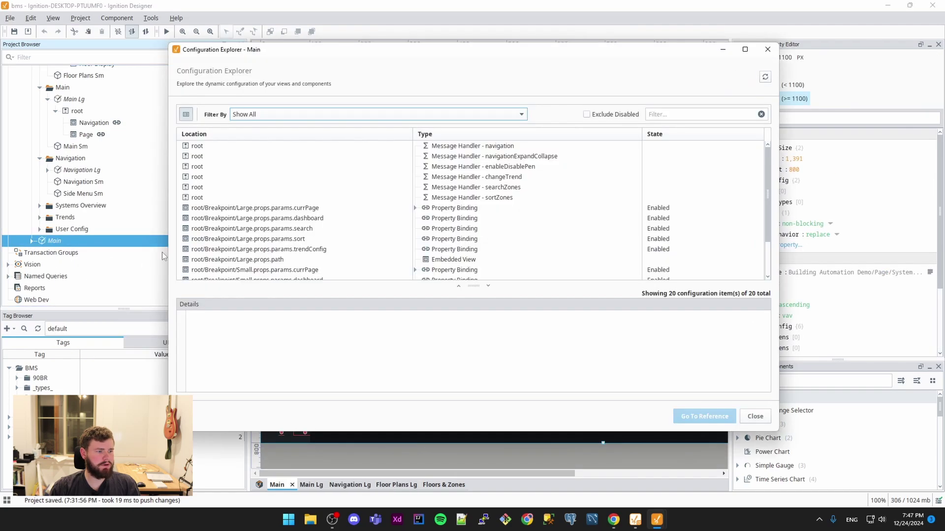
pyautogui.click(768, 49)
# Compare Main's Large and Small breakpoint layouts, check the embedded view path, and end on Small
pyautogui.click(32, 241)
pyautogui.click(77, 276)
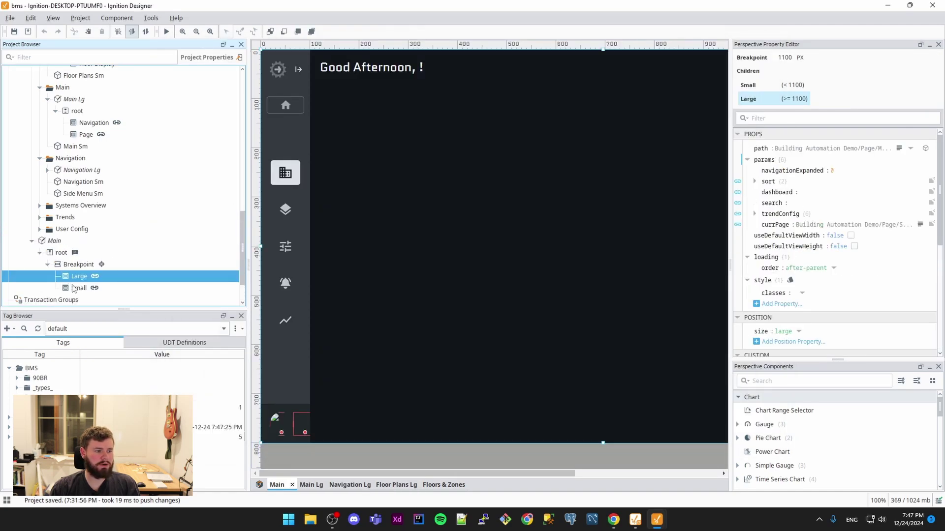
pyautogui.click(79, 286)
pyautogui.click(80, 278)
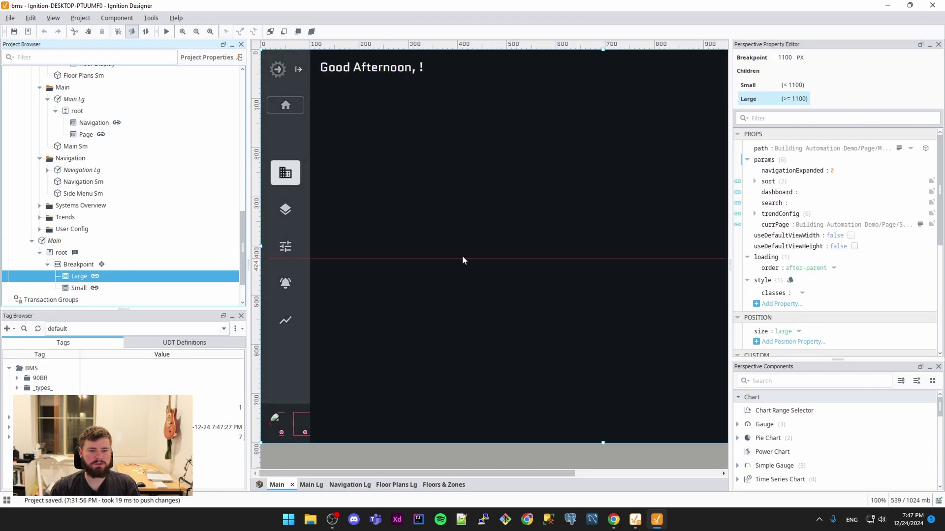
pyautogui.click(899, 148)
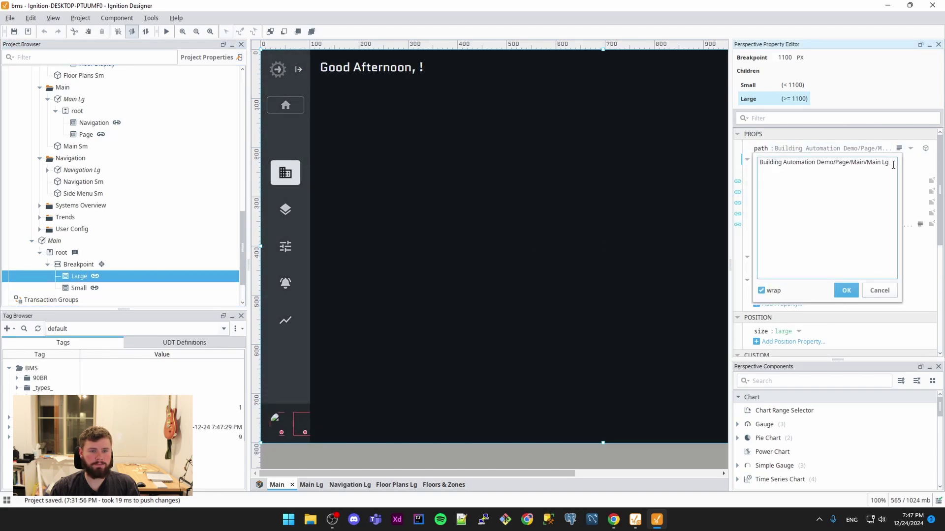
pyautogui.moveTo(893, 165); pyautogui.dragTo(675, 167)
pyautogui.click(66, 288)
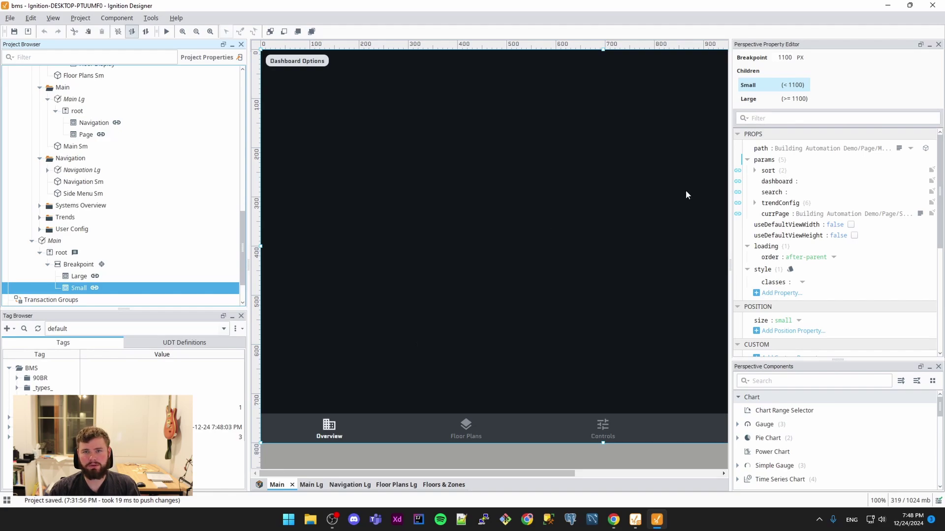
pyautogui.click(48, 98)
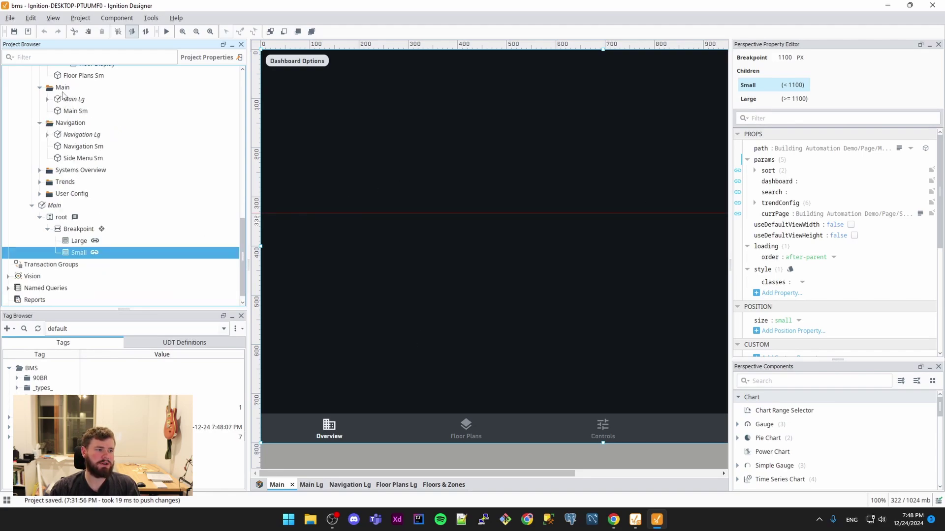
# Open the Main Lg view in its own tab and expand it to show its components
pyautogui.rightClick(62, 90)
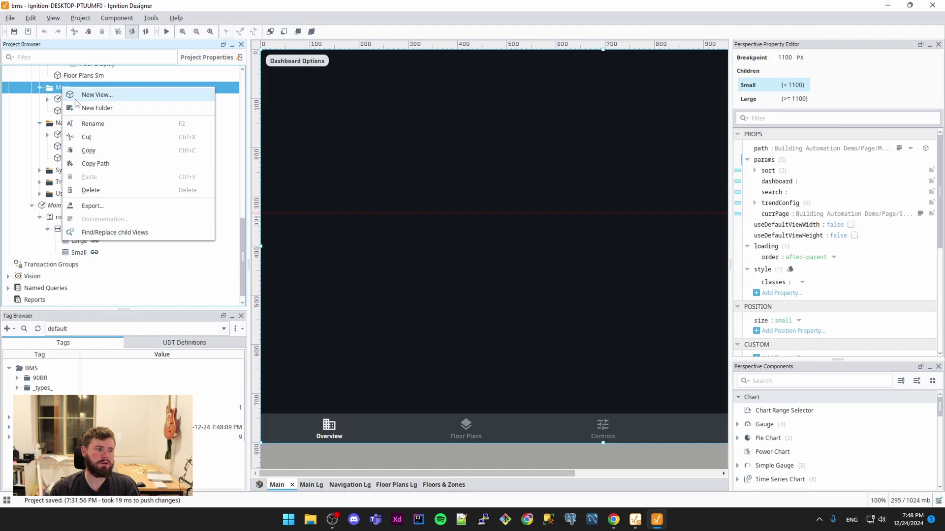
pyautogui.press('Escape')
pyautogui.doubleClick(70, 99)
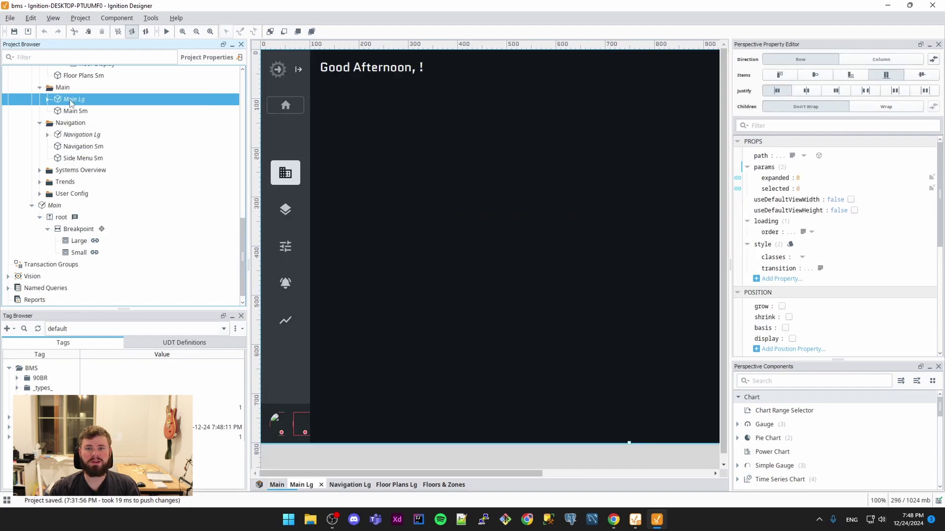
pyautogui.click(48, 99)
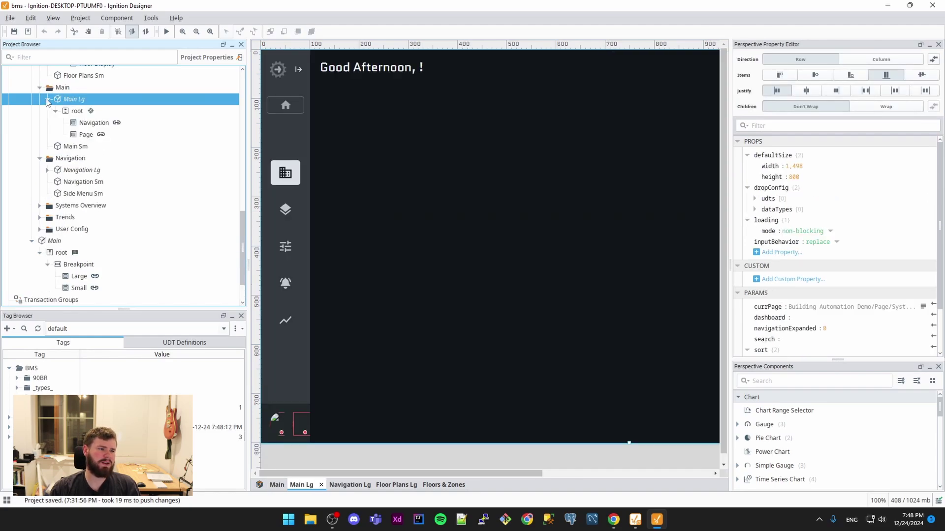
# Check the Page component's actions without changes, then collapse the Main folder
pyautogui.rightClick(90, 135)
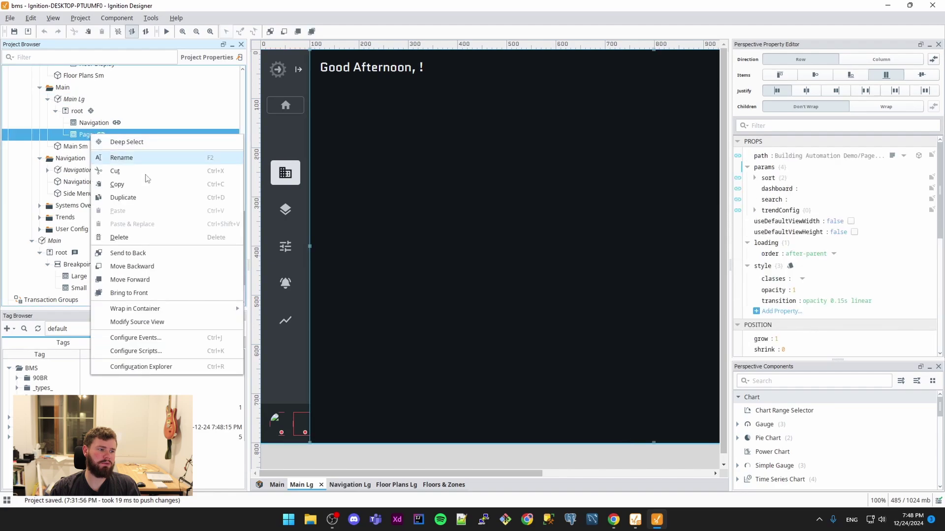
pyautogui.press('Escape')
pyautogui.press('Up')
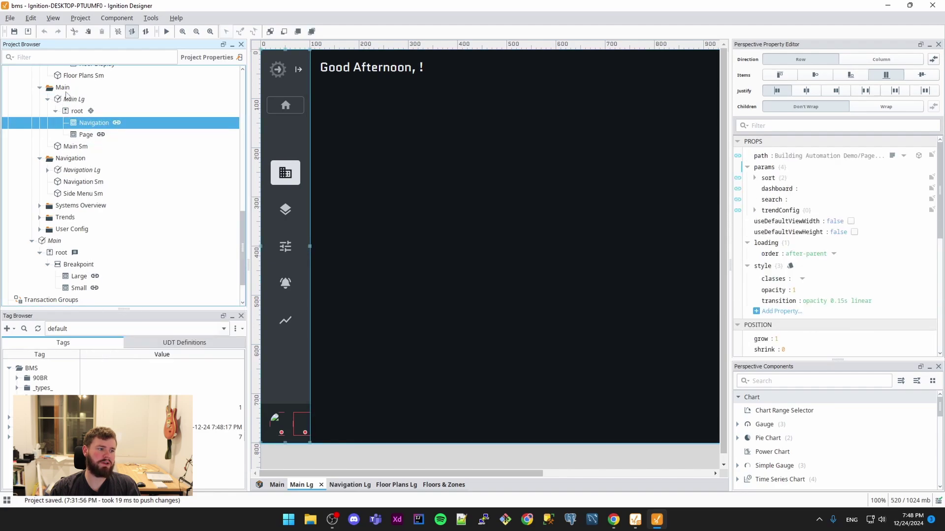
pyautogui.click(68, 90)
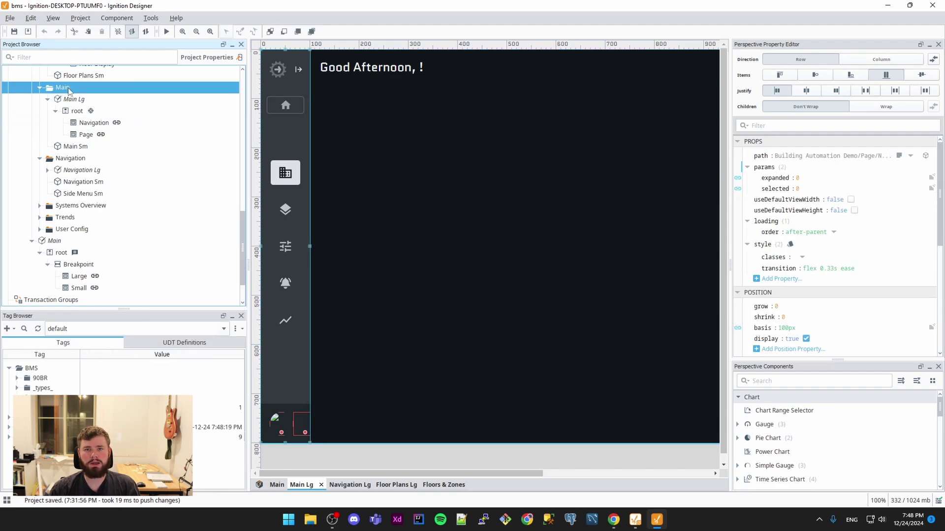
pyautogui.click(39, 88)
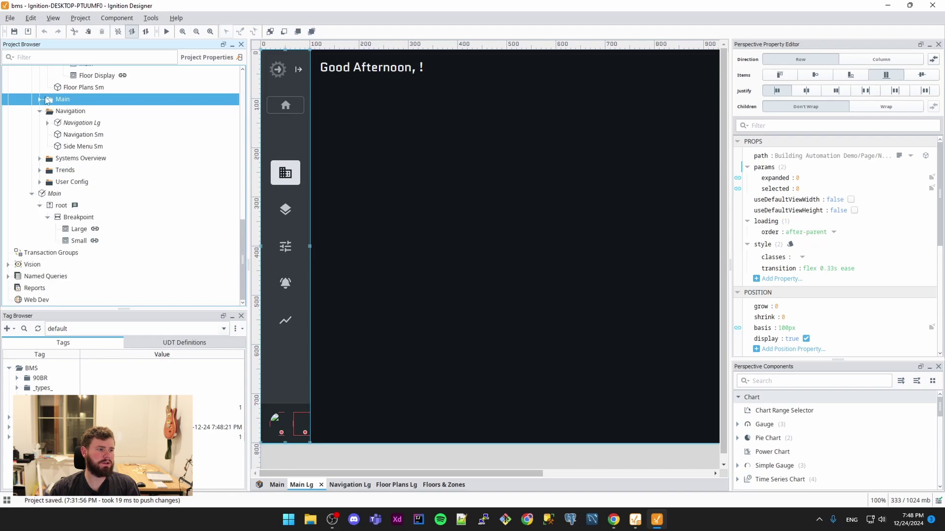
# Collapse the Floors & Zones, Lg, Framework, Breakpoint, root and Main nodes in the project tree
pyautogui.scroll(4, 48, 100)
pyautogui.scroll(1, 48, 206)
pyautogui.scroll(-1, 47, 206)
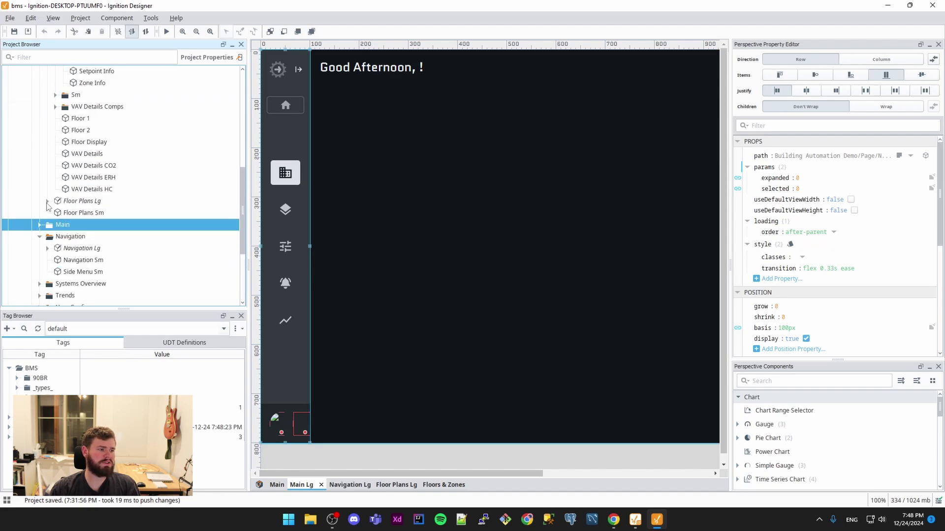
pyautogui.scroll(5, 48, 206)
pyautogui.click(62, 143)
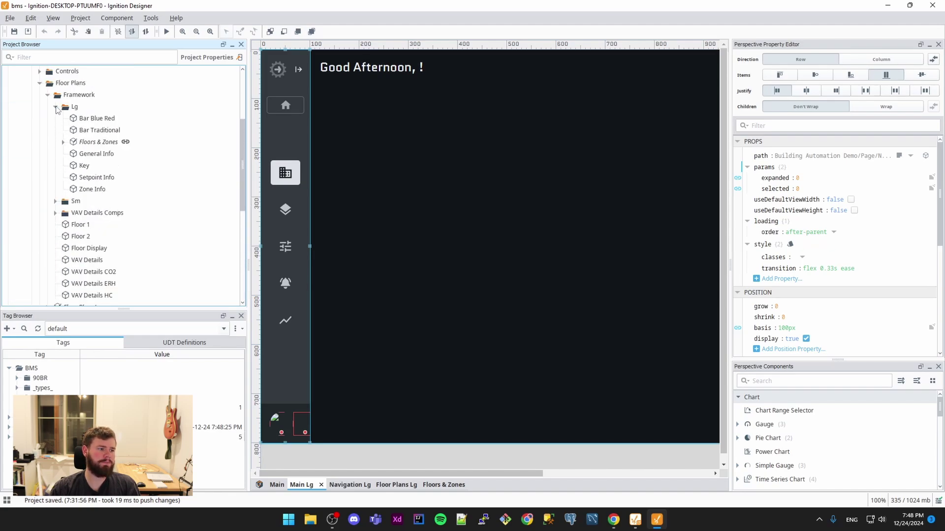
pyautogui.click(56, 107)
pyautogui.click(47, 95)
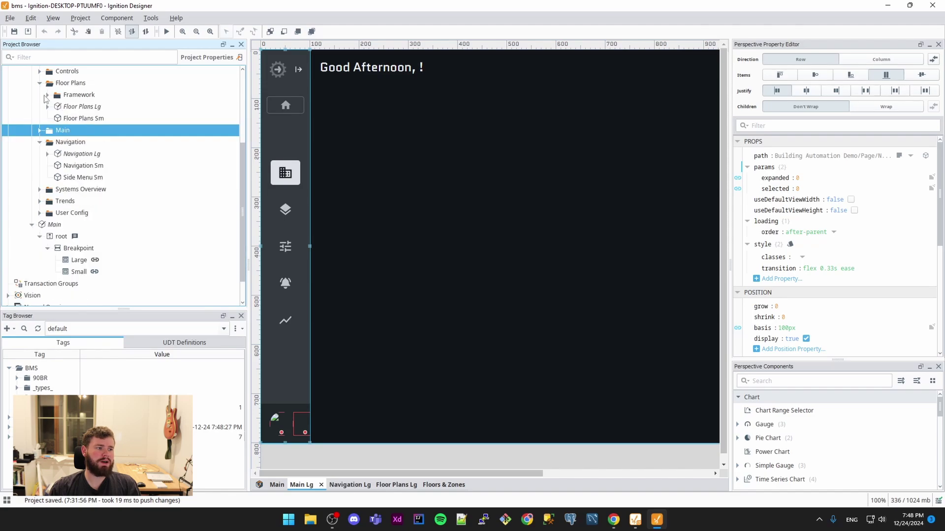
pyautogui.moveTo(56, 114)
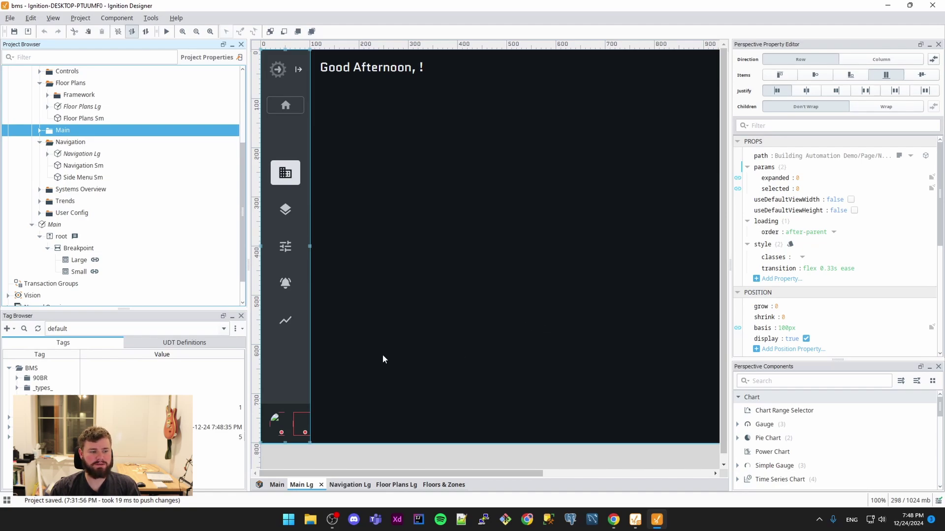
pyautogui.click(46, 247)
pyautogui.click(40, 237)
pyautogui.click(34, 229)
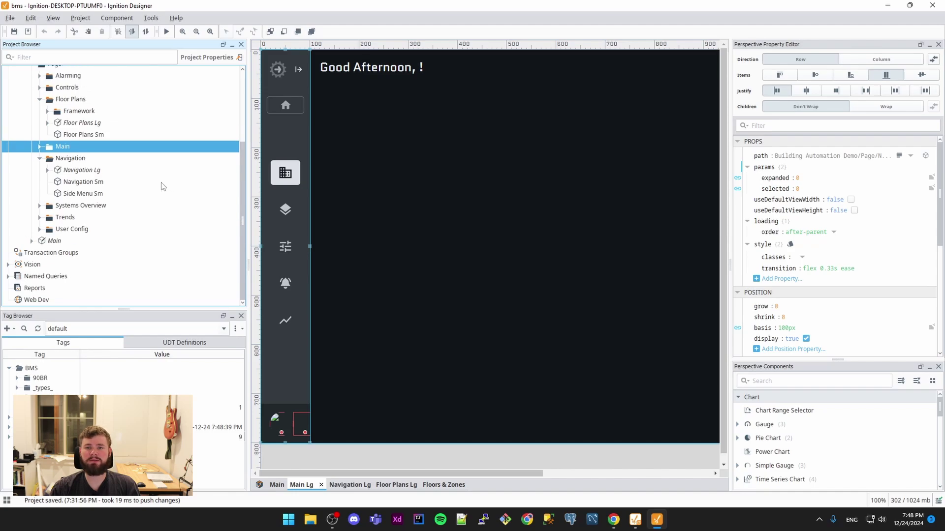